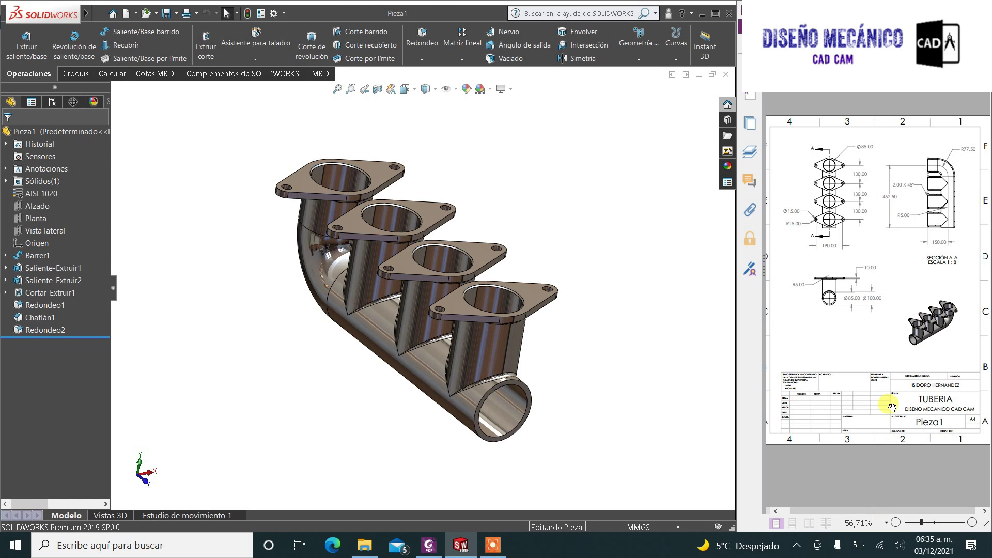
Step: Inspect the reference manifold model, highlighting its swept pipe and flange extrusion
{"action": "mouse_move", "coordinate": [673, 323]}
{"action": "middle_mouse_down"}
{"action": "mouse_move", "coordinate": [486, 286]}
{"action": "mouse_move", "coordinate": [412, 356]}
{"action": "mouse_move", "coordinate": [337, 325]}
{"action": "mouse_move", "coordinate": [311, 355]}
{"action": "mouse_move", "coordinate": [305, 393]}
{"action": "mouse_move", "coordinate": [321, 316]}
{"action": "mouse_move", "coordinate": [626, 317]}
{"action": "mouse_move", "coordinate": [653, 343]}
{"action": "middle_mouse_up"}
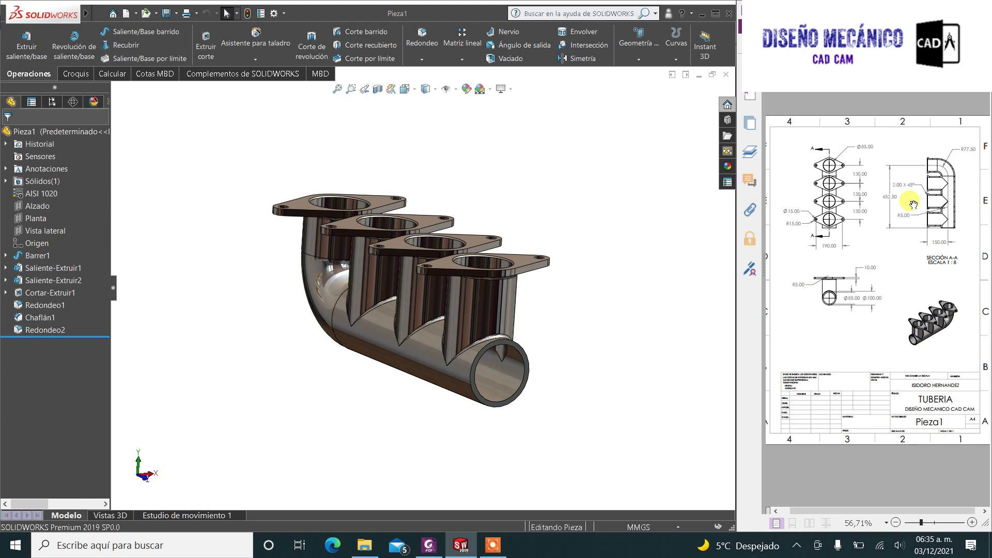
{"action": "mouse_move", "coordinate": [561, 324]}
{"action": "middle_mouse_down"}
{"action": "mouse_move", "coordinate": [498, 277]}
{"action": "mouse_move", "coordinate": [469, 330]}
{"action": "middle_mouse_up"}
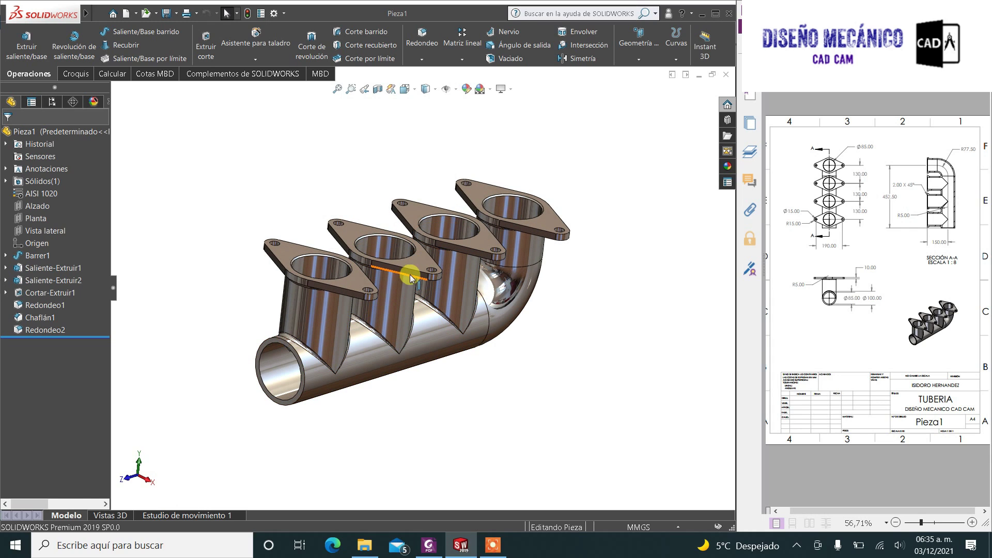
{"action": "left_click", "coordinate": [23, 258]}
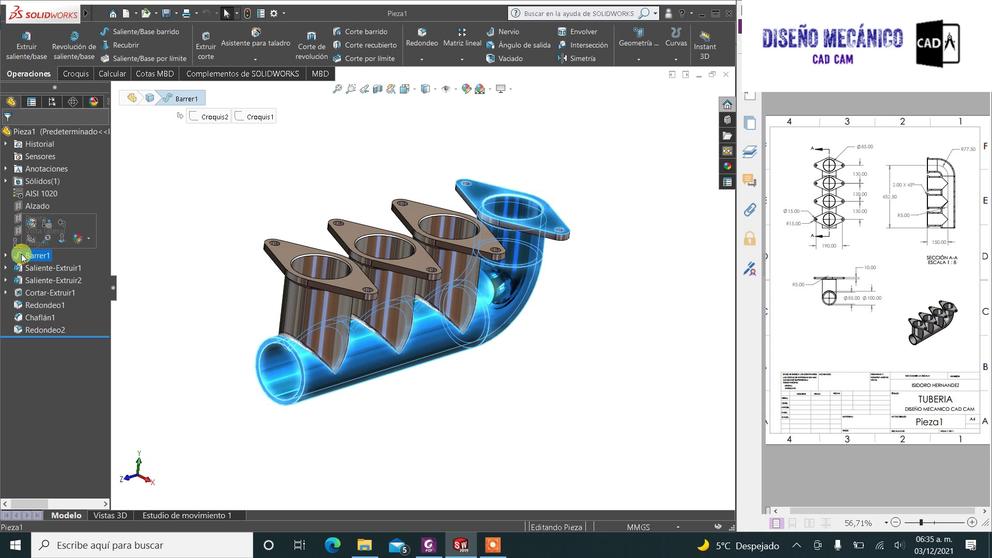
{"action": "left_click", "coordinate": [47, 270]}
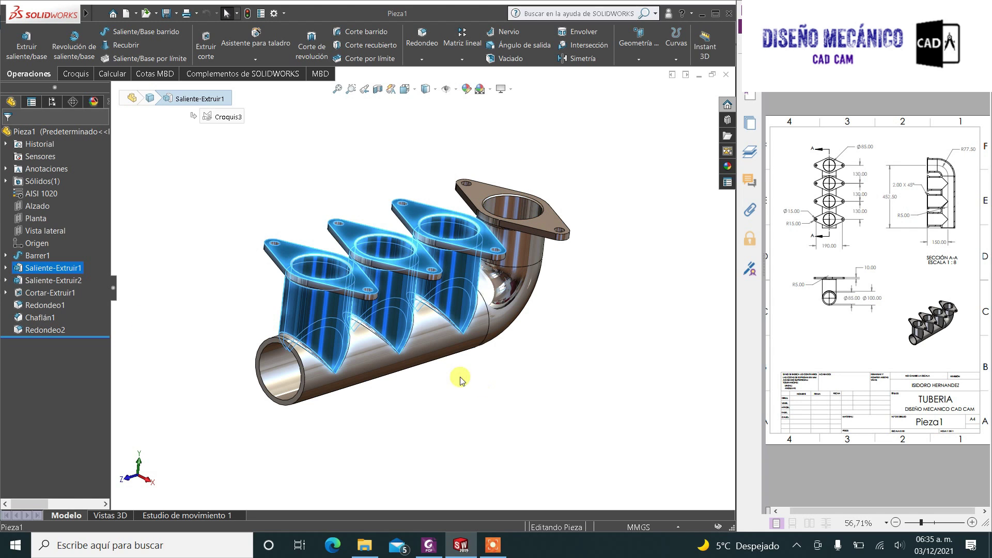
{"action": "mouse_move", "coordinate": [460, 376]}
{"action": "middle_mouse_down"}
{"action": "mouse_move", "coordinate": [494, 328]}
{"action": "mouse_move", "coordinate": [593, 343]}
{"action": "mouse_move", "coordinate": [642, 339]}
{"action": "mouse_move", "coordinate": [573, 336]}
{"action": "mouse_move", "coordinate": [554, 360]}
{"action": "middle_mouse_up"}
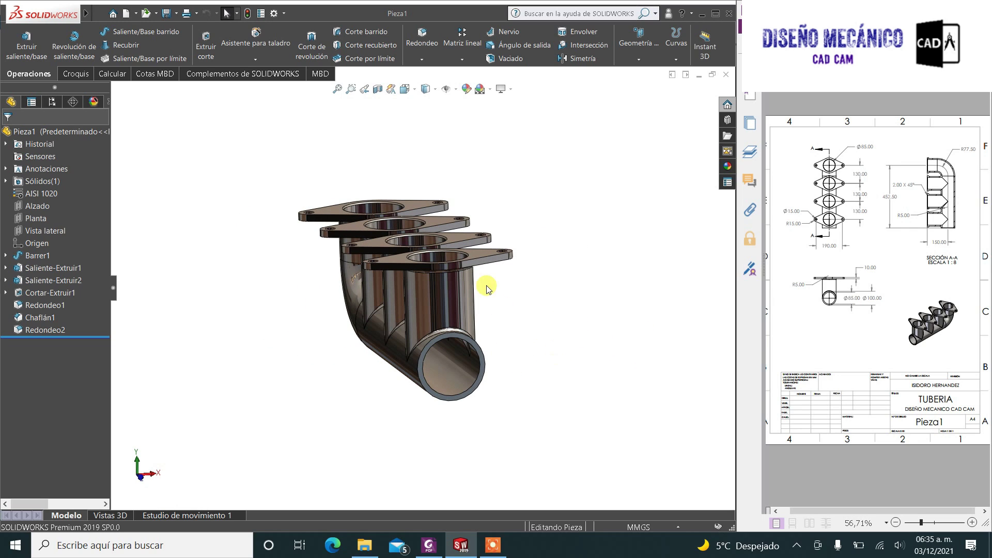
Step: Create a new empty part document
{"action": "left_click", "coordinate": [119, 15]}
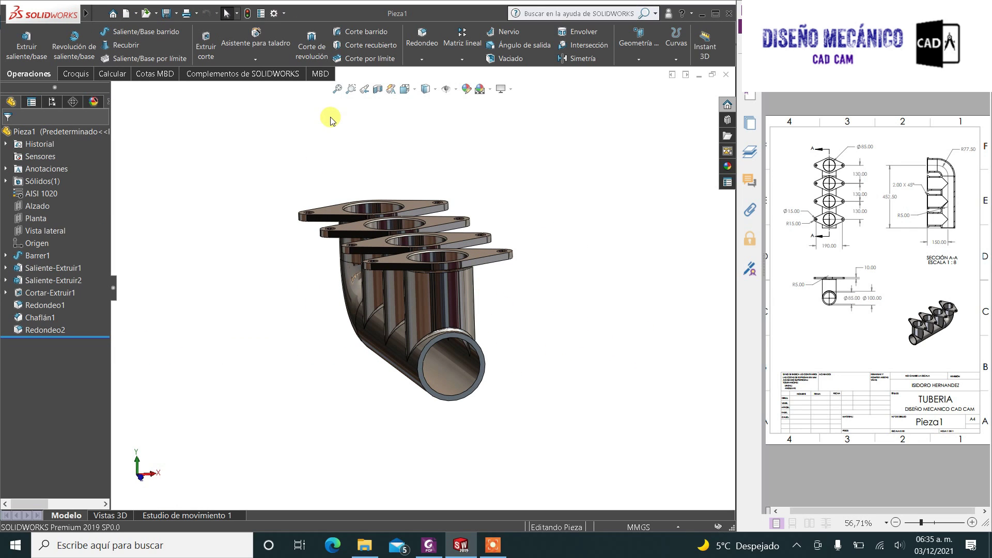
{"action": "left_click", "coordinate": [139, 15]}
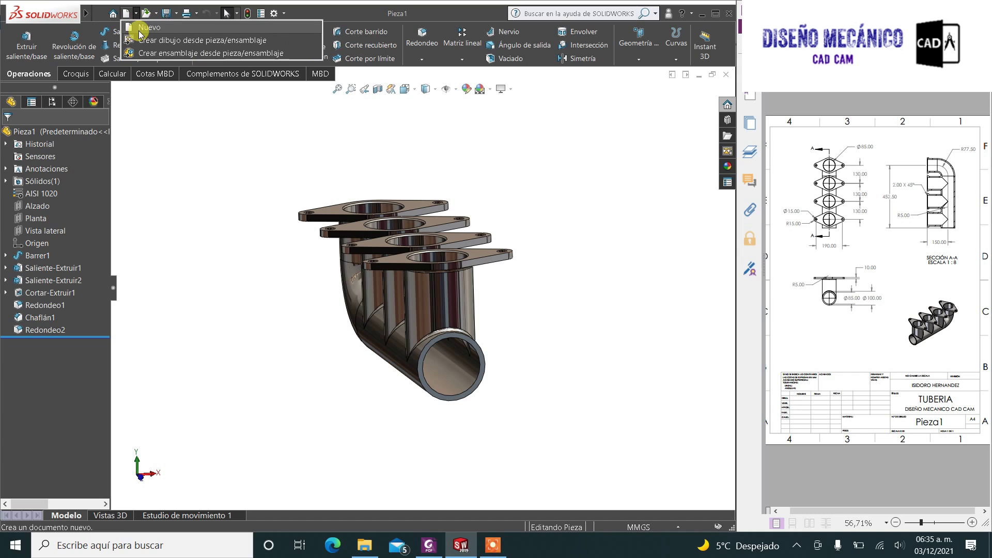
{"action": "left_click", "coordinate": [141, 27]}
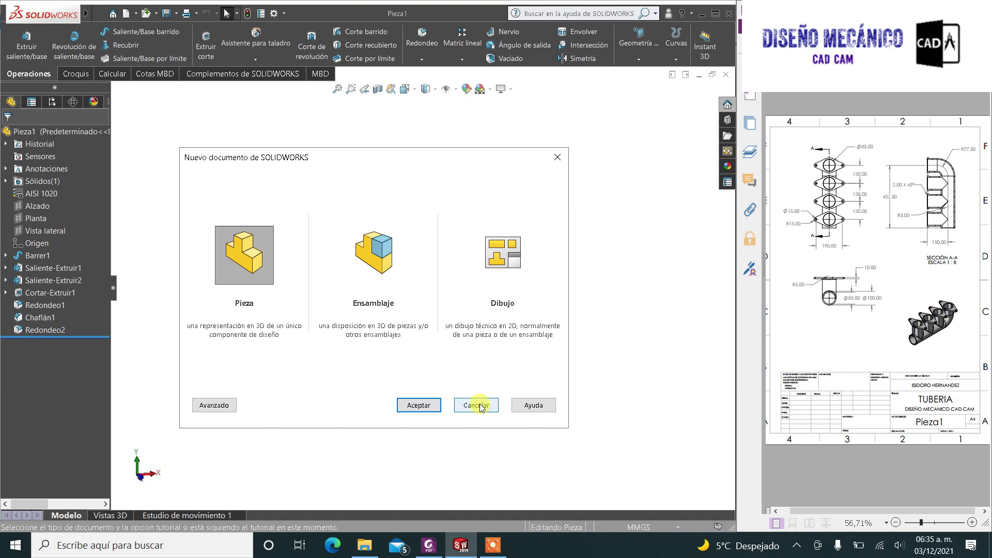
{"action": "left_click", "coordinate": [430, 405]}
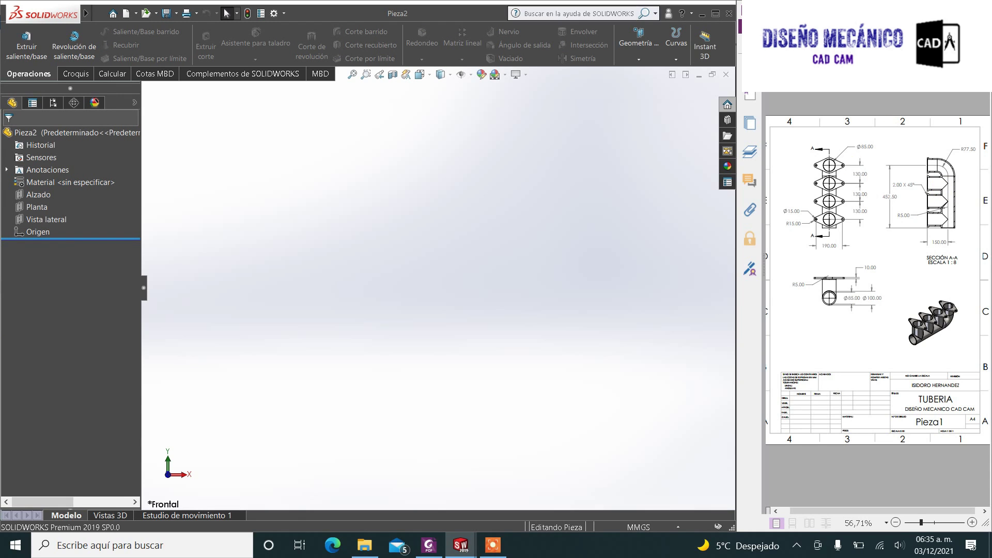
Step: Zoom the reference drawing to 94.44% and start a sketch on Vista lateral
{"action": "left_click", "coordinate": [972, 523]}
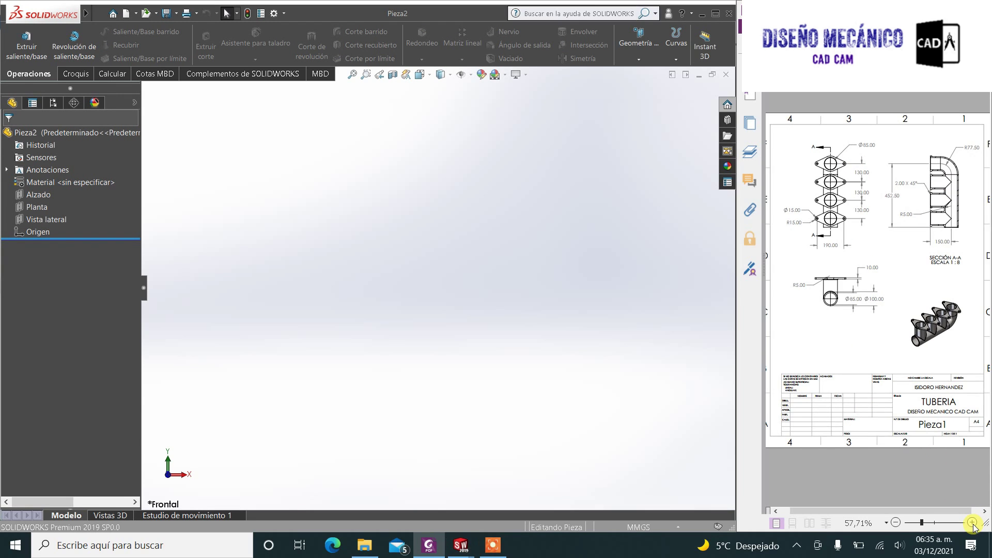
{"action": "left_click", "coordinate": [972, 522]}
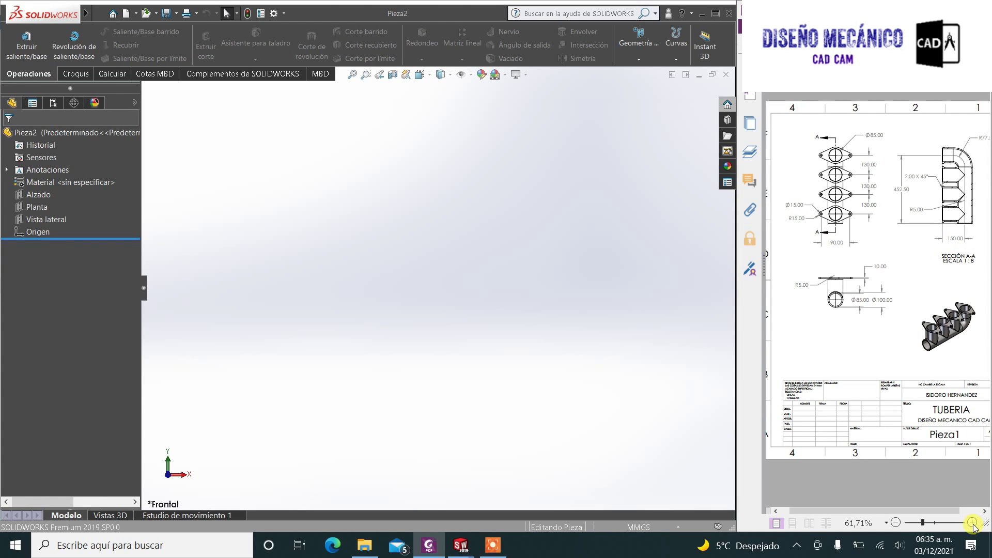
{"action": "left_click", "coordinate": [933, 523]}
{"action": "left_click_drag", "start_coordinate": [936, 386], "coordinate": [798, 414]}
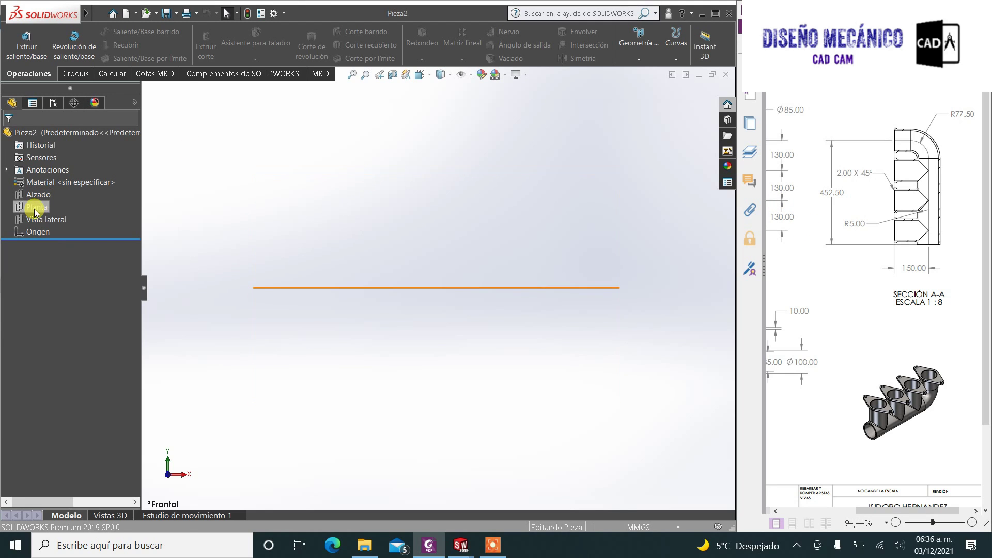
{"action": "left_click", "coordinate": [52, 221]}
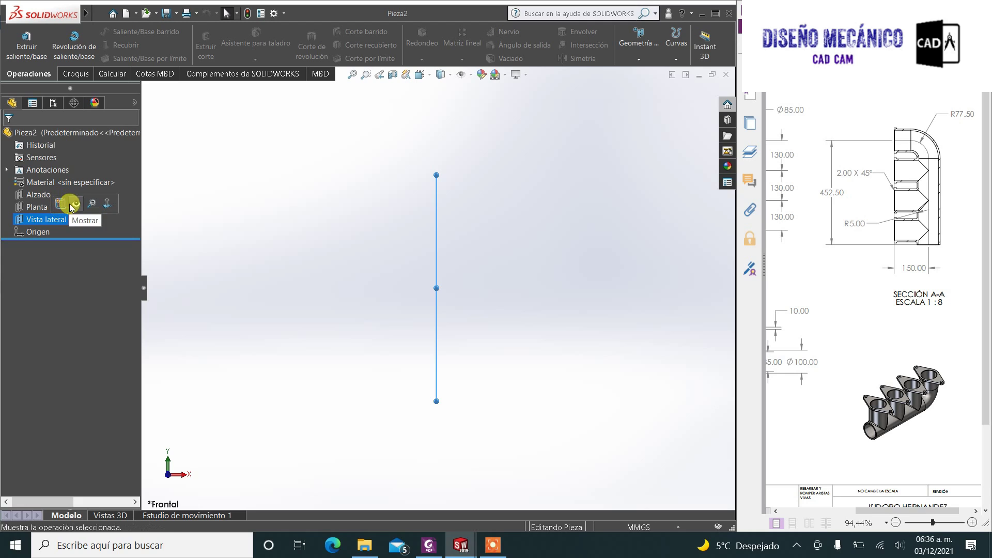
{"action": "left_click", "coordinate": [61, 203]}
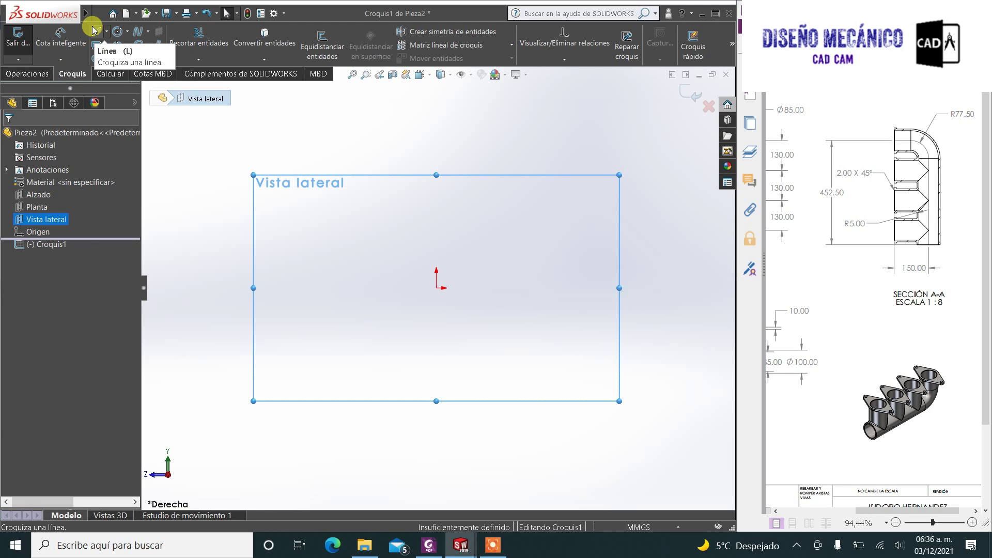
Step: Draw a horizontal line from the origin, a tangent arc, and a vertical line upward
{"action": "left_click", "coordinate": [94, 31]}
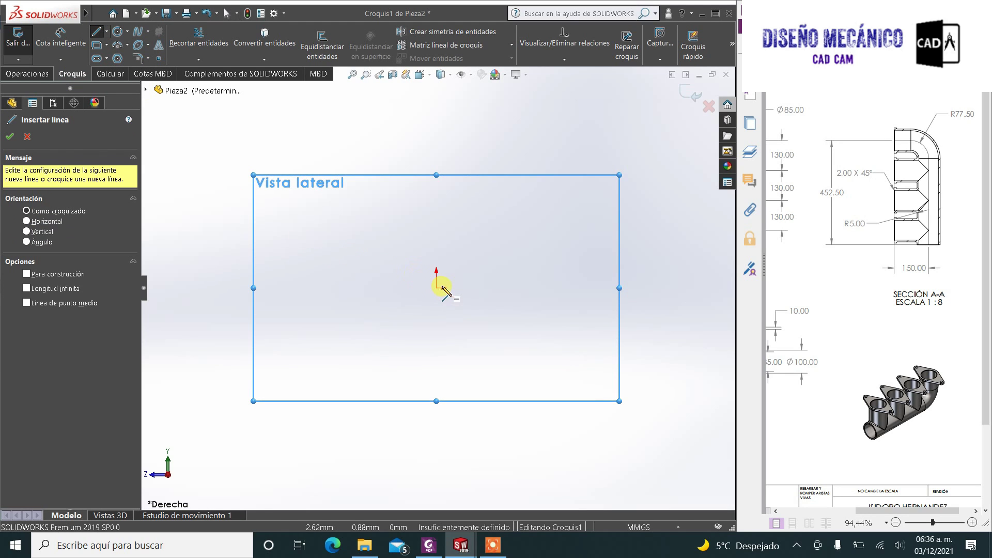
{"action": "mouse_move", "coordinate": [437, 288]}
{"action": "left_mouse_down"}
{"action": "mouse_move", "coordinate": [620, 287]}
{"action": "mouse_move", "coordinate": [685, 226]}
{"action": "mouse_move", "coordinate": [620, 287]}
{"action": "left_mouse_up"}
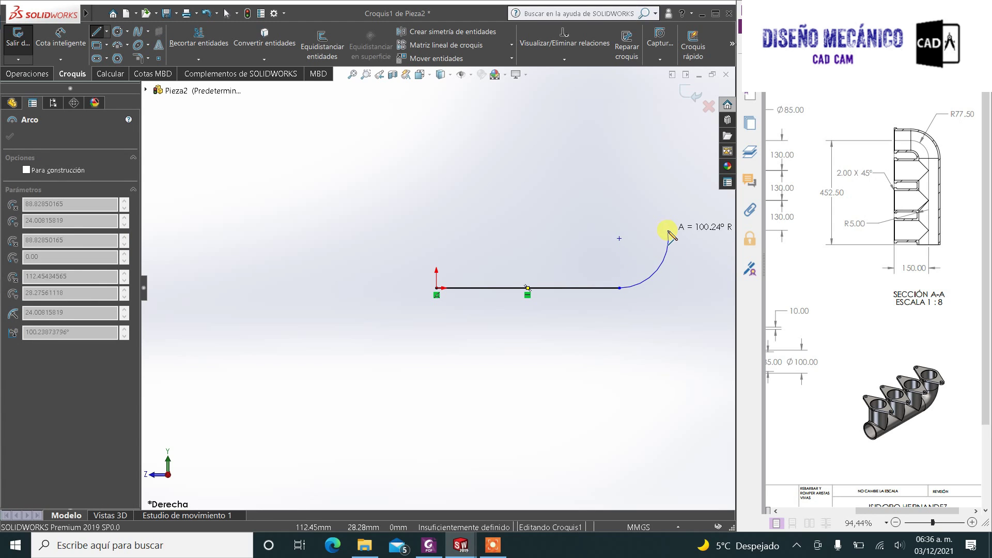
{"action": "left_click", "coordinate": [671, 233]}
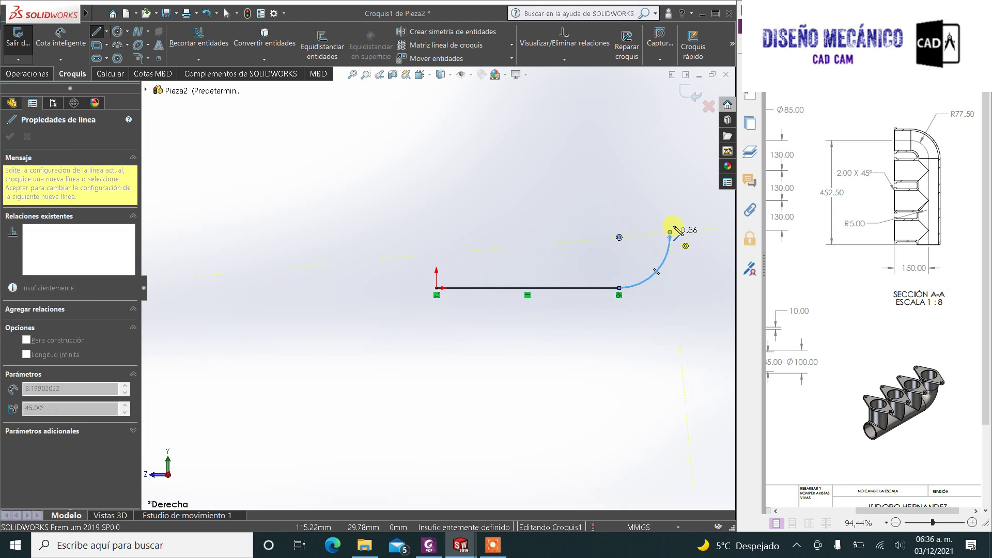
{"action": "scroll", "coordinate": [677, 230], "scroll_direction": "up", "scroll_amount": 3}
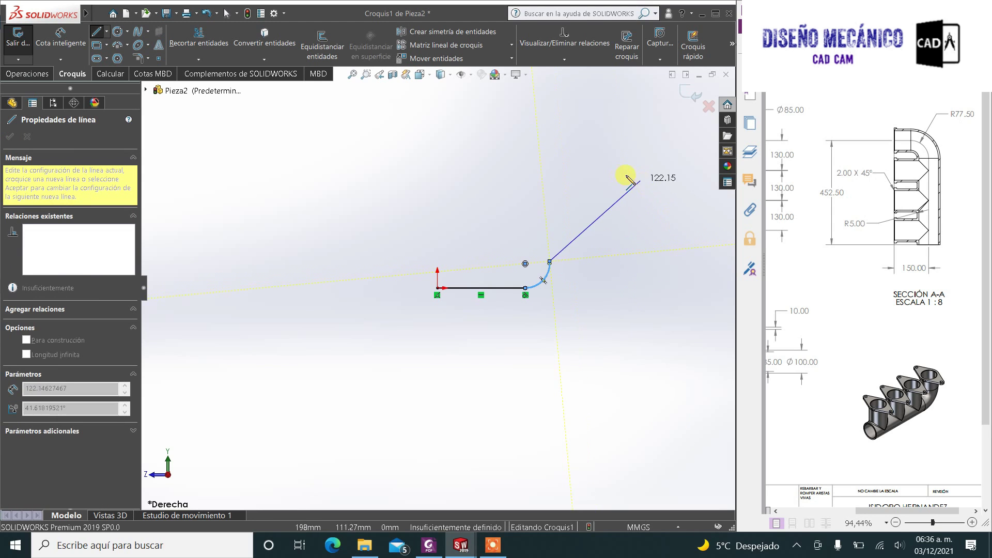
{"action": "left_click", "coordinate": [550, 173]}
{"action": "key", "text": "Escape"}
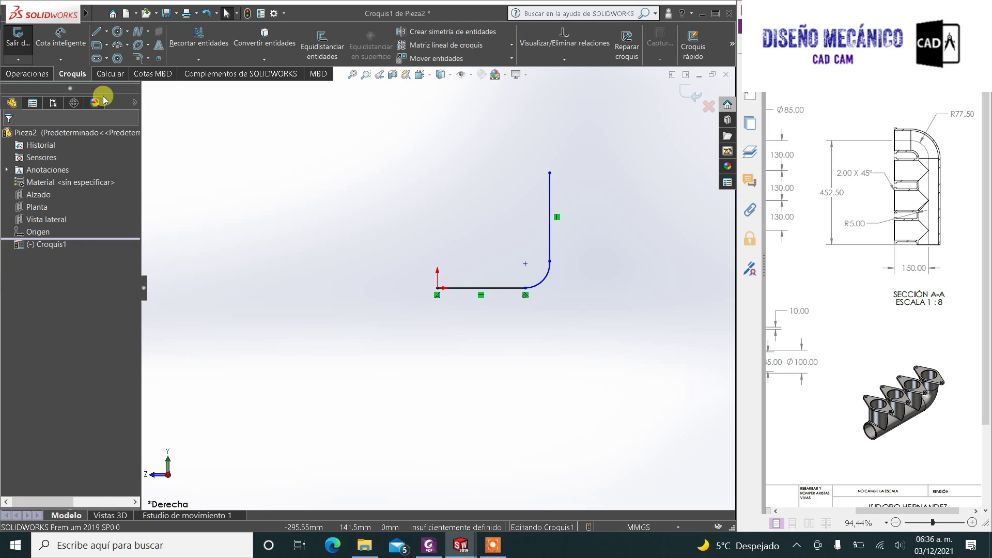
Step: Dimension the path's horizontal length to 452.50 mm and vertical height to 150 mm
{"action": "left_click", "coordinate": [54, 46]}
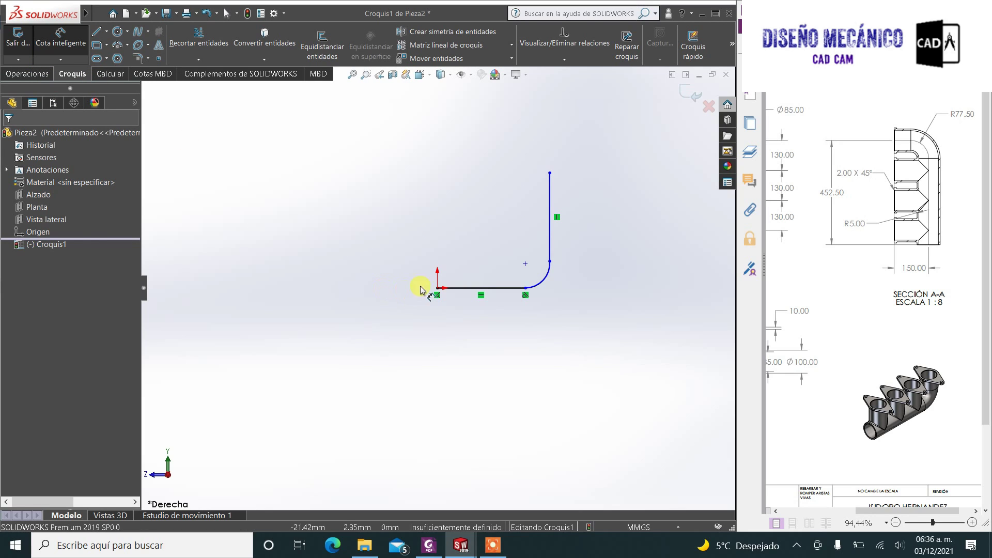
{"action": "left_click", "coordinate": [437, 288]}
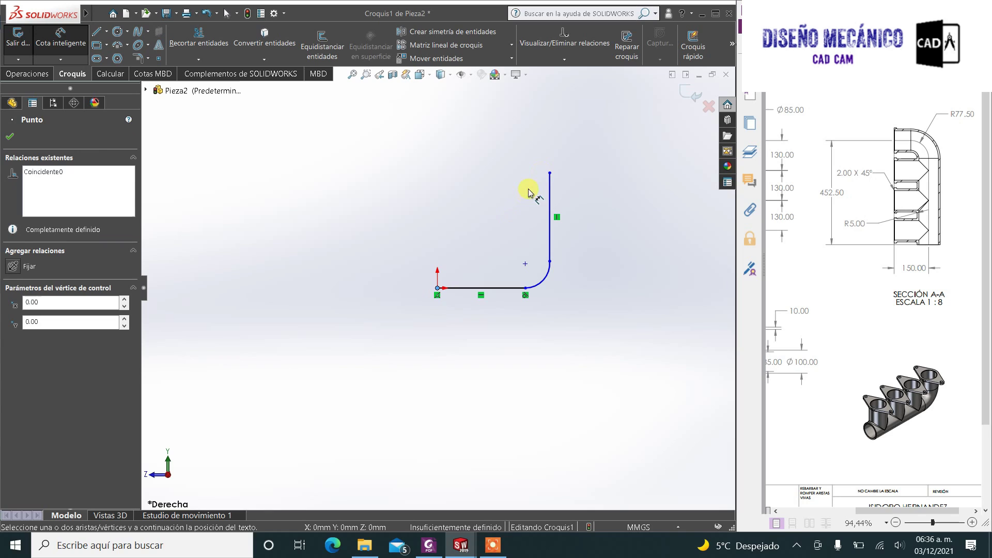
{"action": "left_click", "coordinate": [550, 174]}
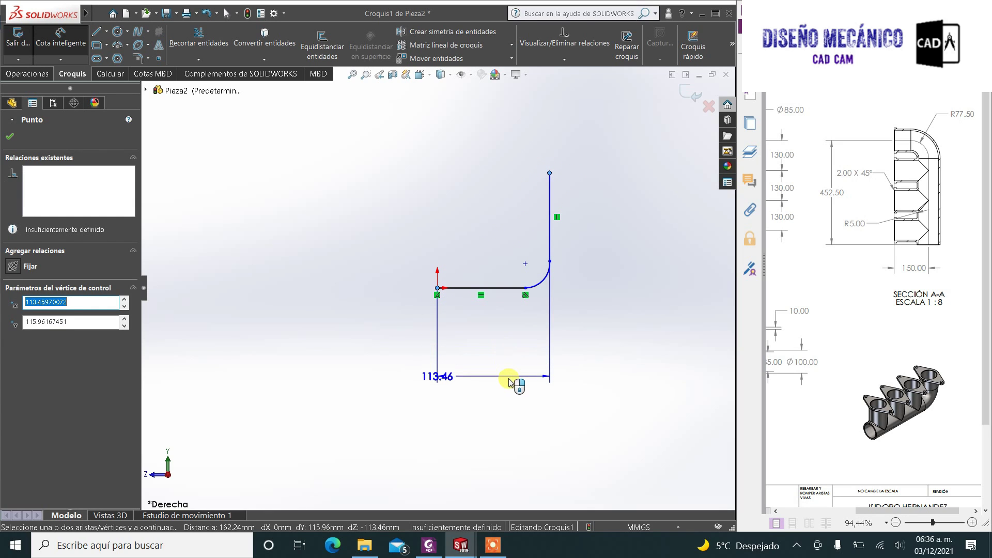
{"action": "left_click", "coordinate": [508, 383]}
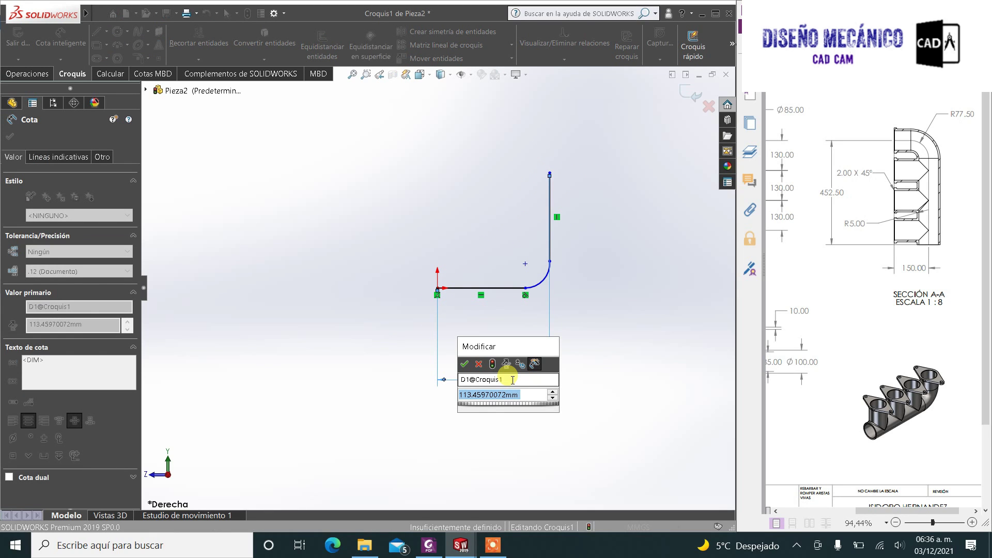
{"action": "type", "text": "4"}
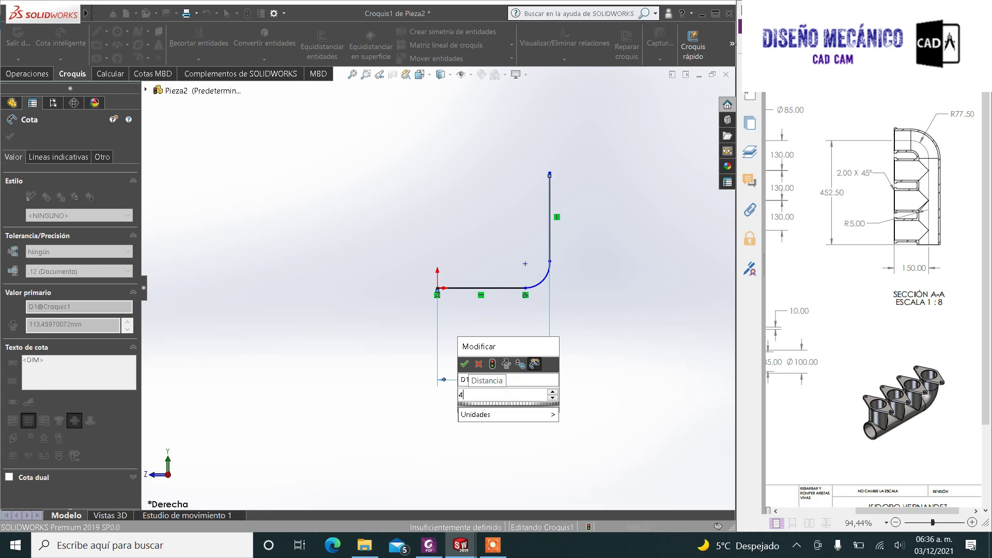
{"action": "type", "text": "52.5"}
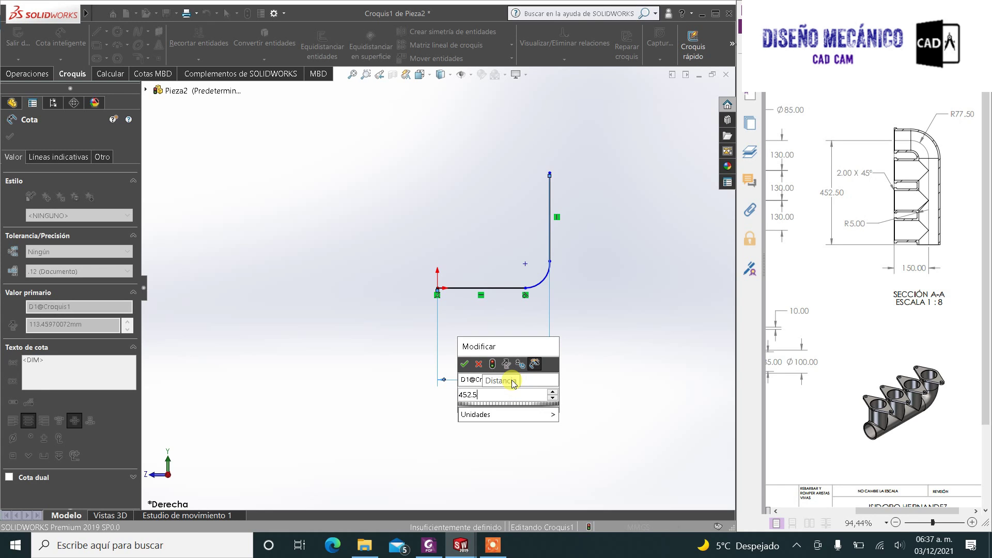
{"action": "key", "text": "Return"}
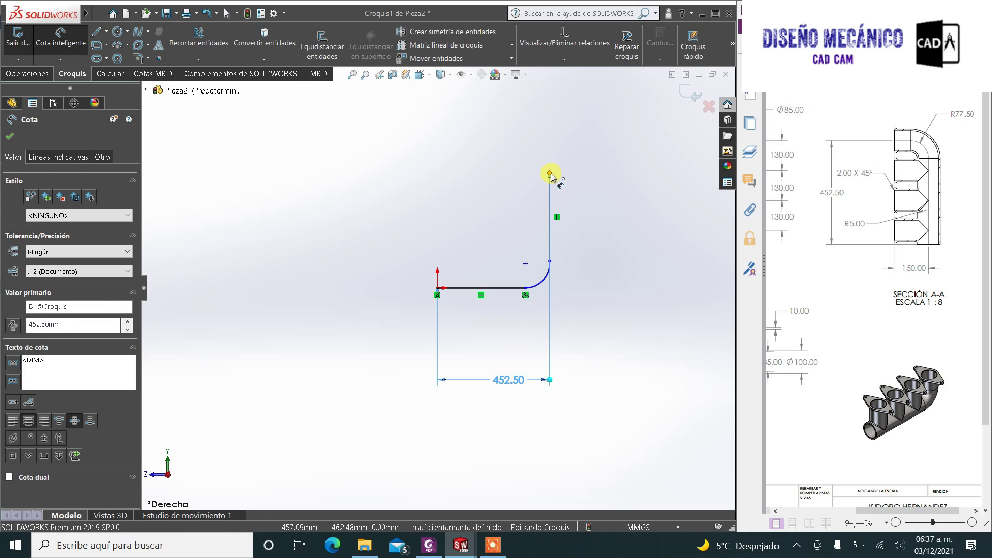
{"action": "left_click", "coordinate": [550, 174]}
{"action": "left_click", "coordinate": [437, 290]}
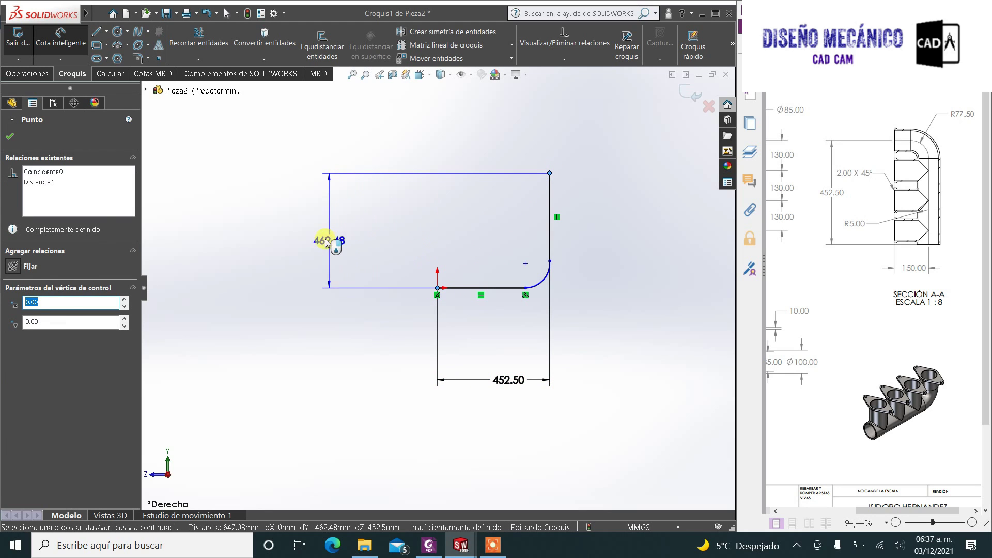
{"action": "left_click", "coordinate": [321, 231]}
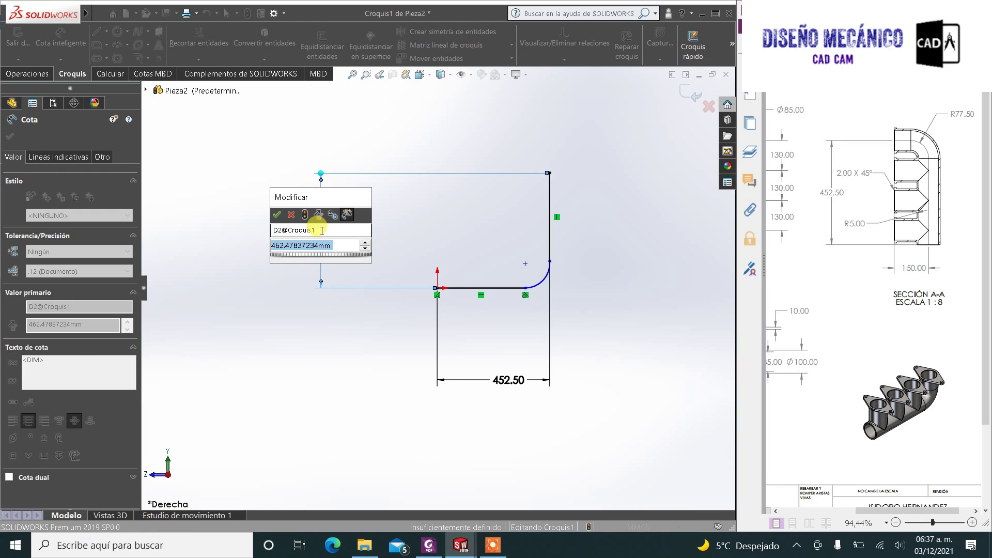
{"action": "type", "text": "150"}
{"action": "key", "text": "Return"}
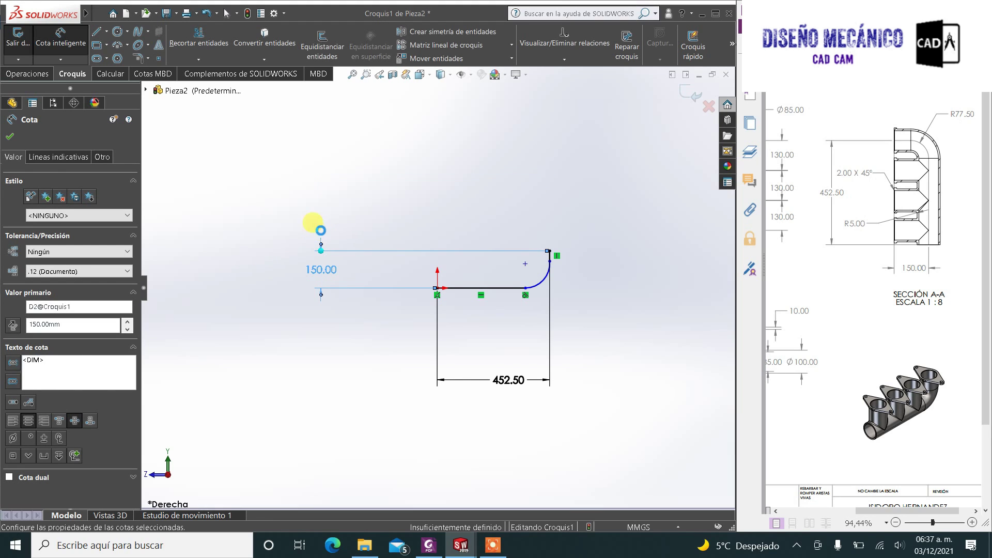
Step: Give the corner arc an R77.50 radius dimension
{"action": "left_click", "coordinate": [546, 279]}
{"action": "left_click", "coordinate": [612, 299]}
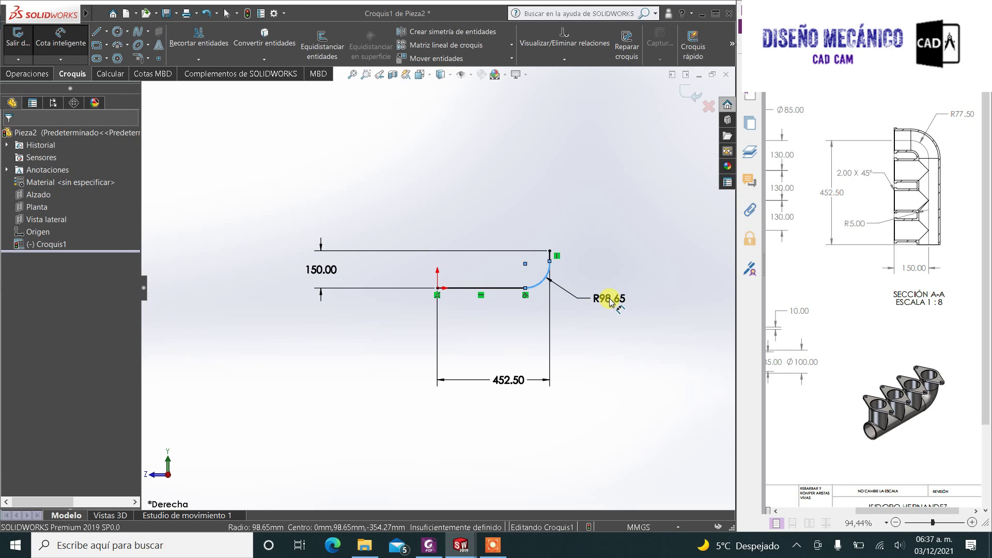
{"action": "left_click", "coordinate": [612, 300]}
{"action": "type", "text": "7"}
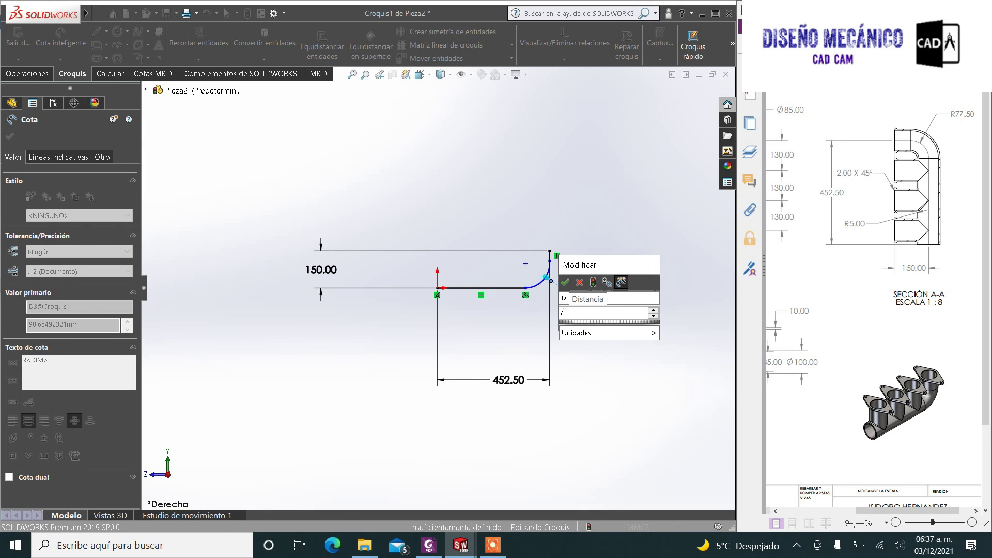
{"action": "type", "text": ".5"}
{"action": "key", "text": "Return"}
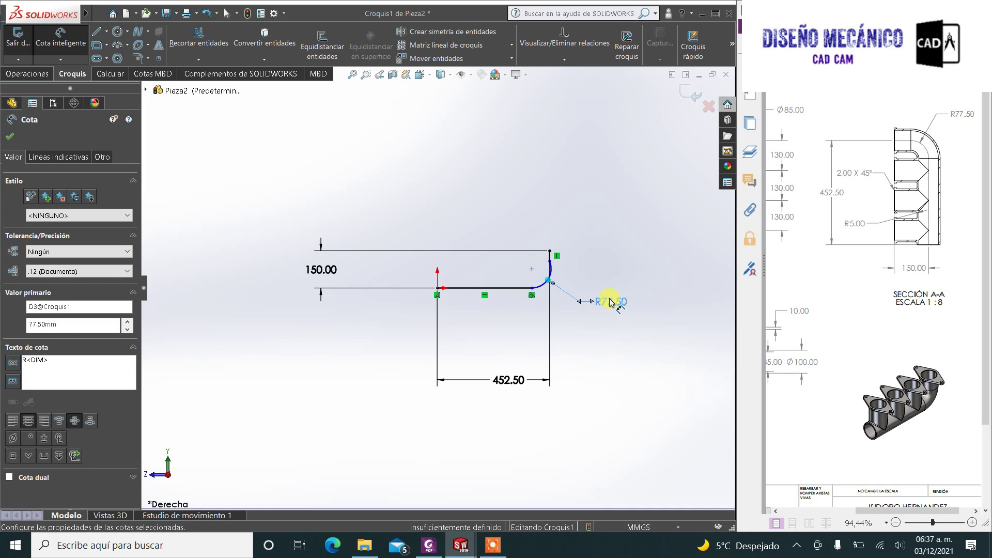
{"action": "key", "text": "Escape"}
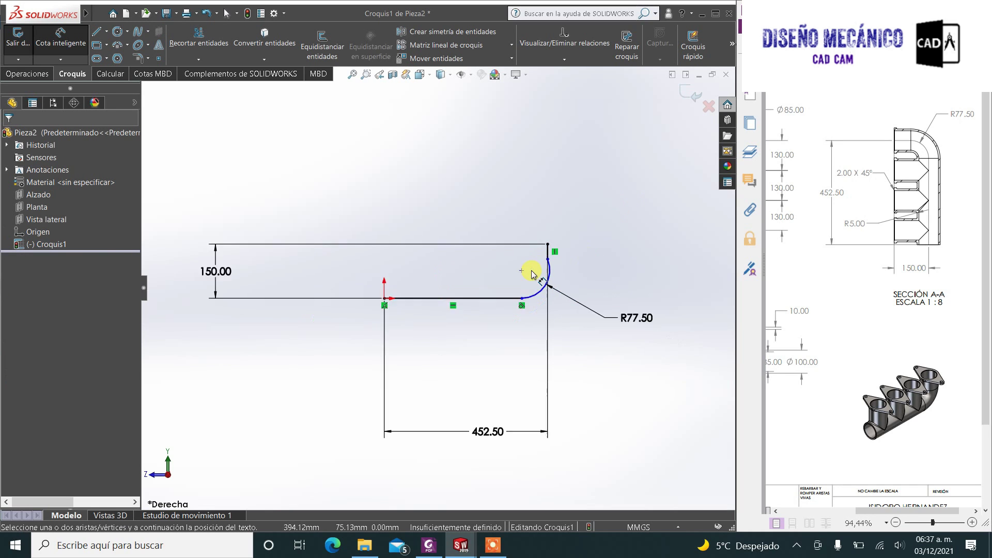
{"action": "scroll", "coordinate": [554, 265], "scroll_direction": "down", "scroll_amount": 3}
{"action": "key", "text": "Escape"}
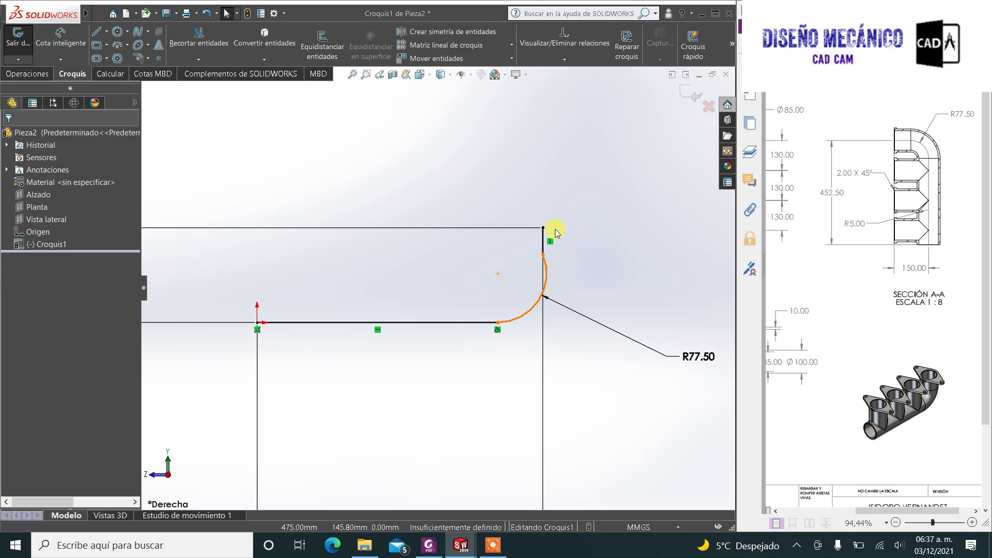
Step: Add a tangent relation between the corner arc and the short vertical line
{"action": "left_click", "coordinate": [548, 282]}
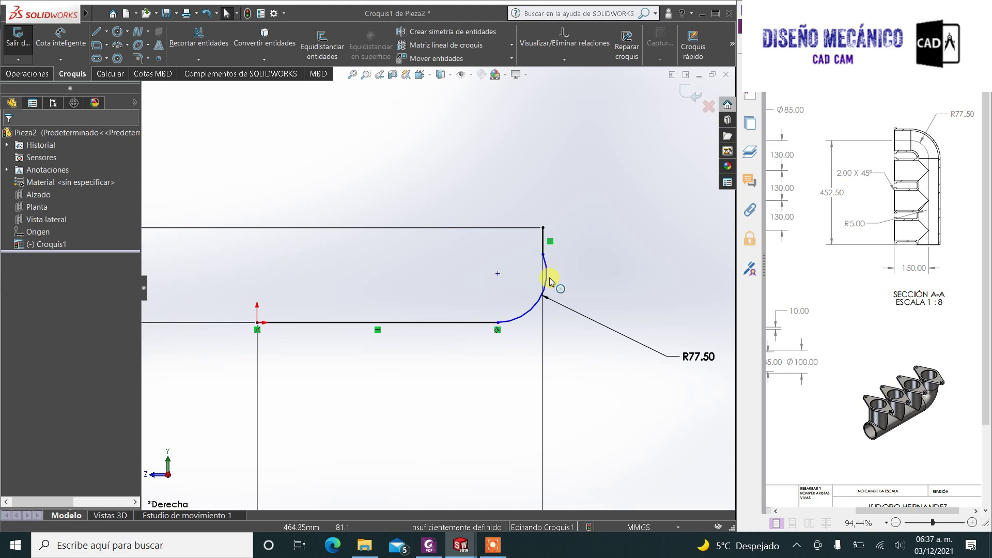
{"action": "left_click", "coordinate": [543, 249]}
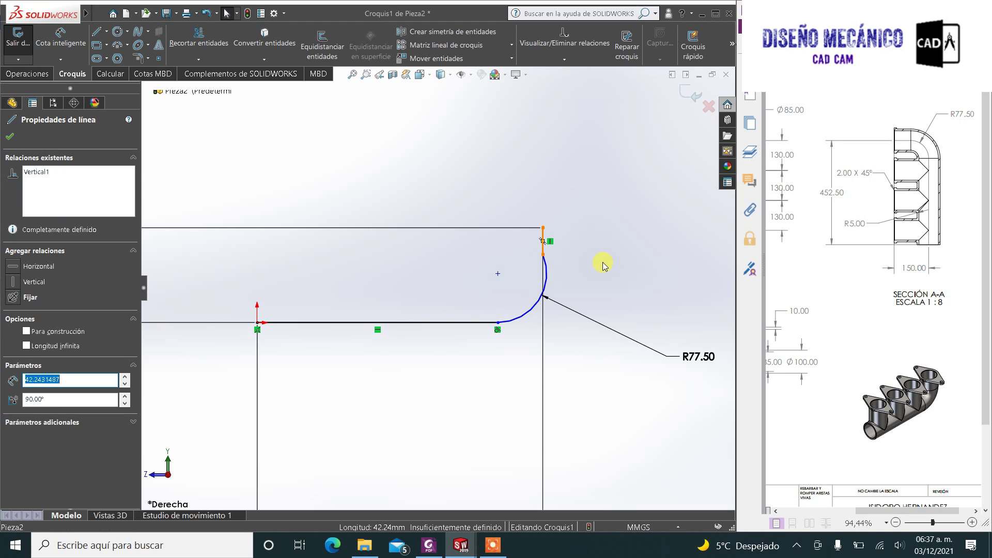
{"action": "left_click", "coordinate": [548, 279]}
{"action": "left_click", "coordinate": [544, 250], "text": "ctrl"}
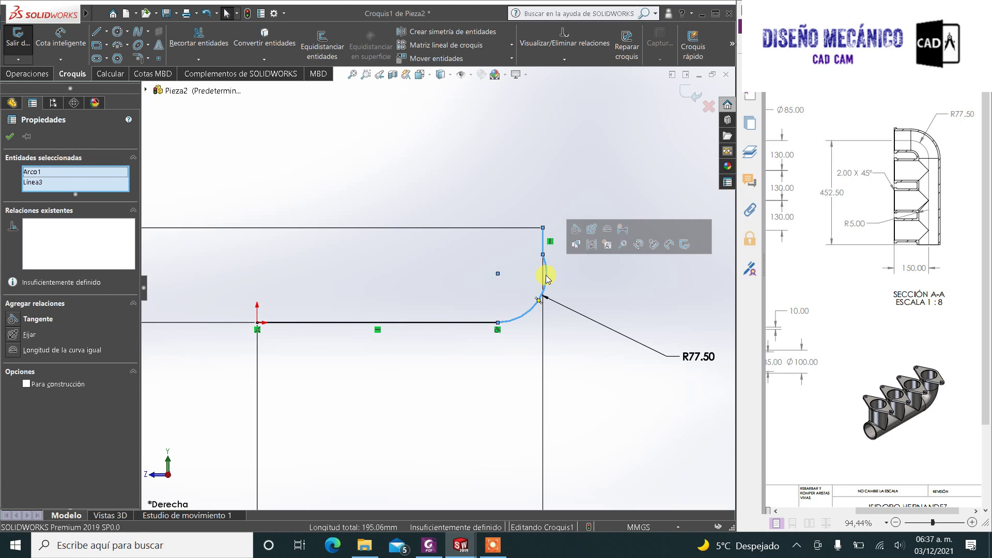
{"action": "left_click", "coordinate": [576, 231]}
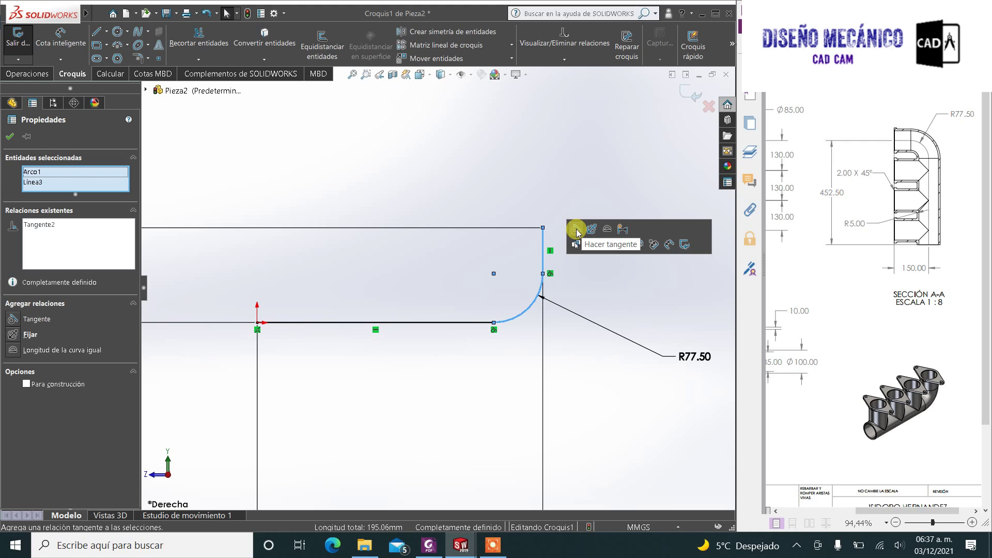
{"action": "left_click", "coordinate": [10, 136]}
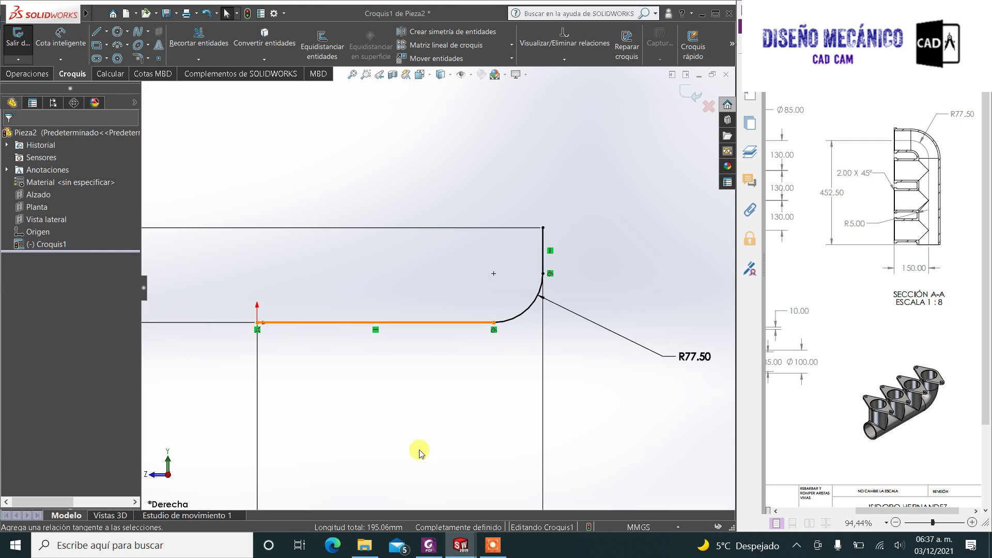
{"action": "scroll", "coordinate": [513, 332], "scroll_direction": "up", "scroll_amount": 2}
{"action": "scroll", "coordinate": [513, 361], "scroll_direction": "up", "scroll_amount": 2}
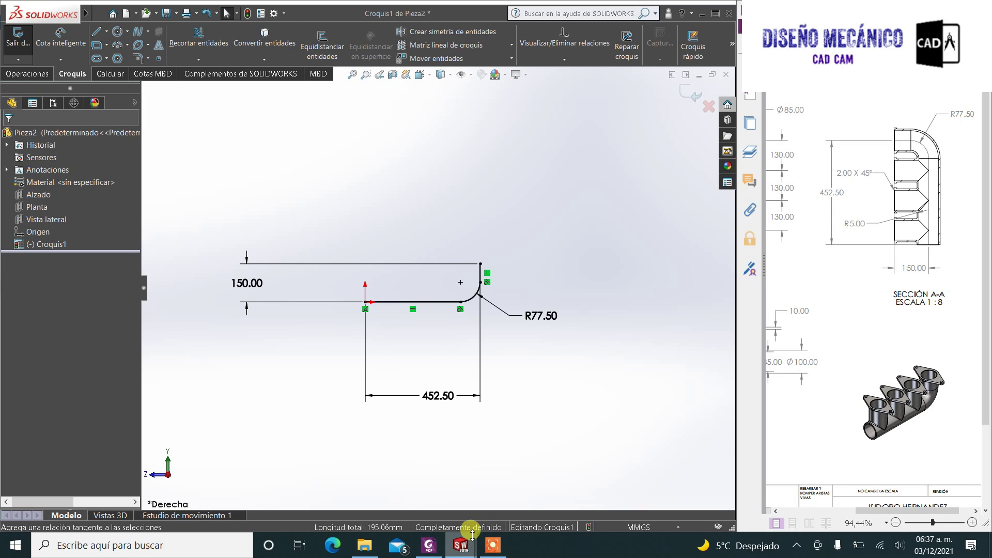
Step: Close Croquis1 and open Croquis2 on the Alzado plane, viewed Normal To
{"action": "left_click", "coordinate": [691, 100]}
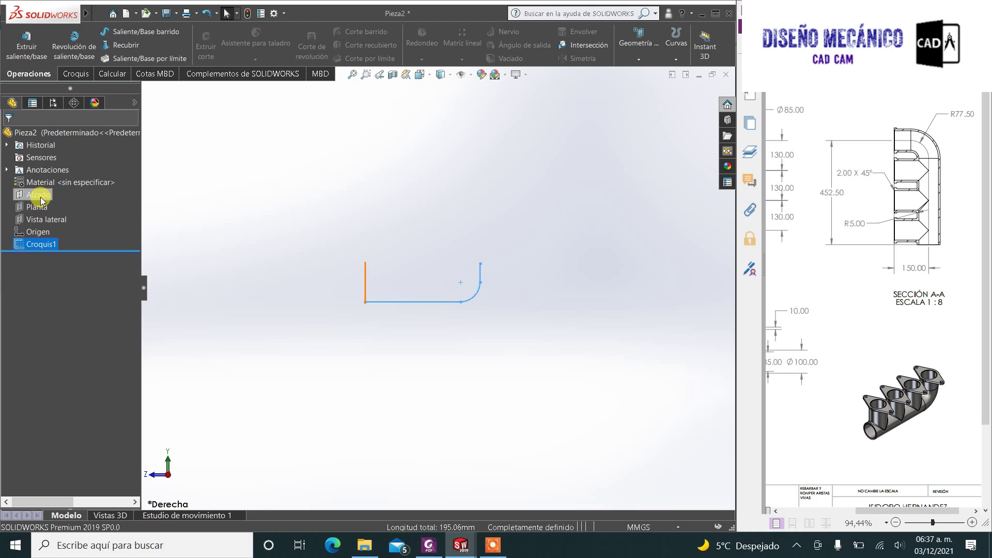
{"action": "left_click", "coordinate": [42, 194]}
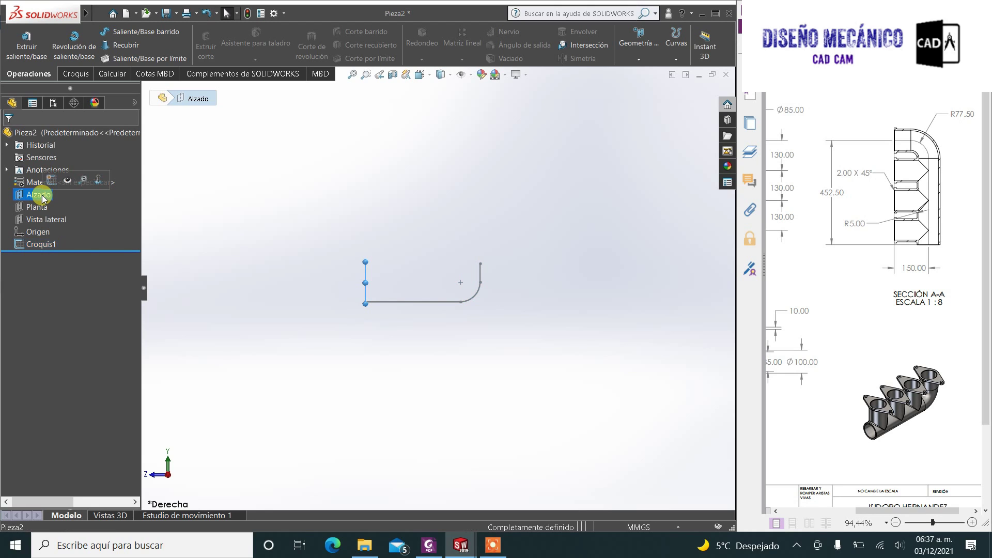
{"action": "left_click", "coordinate": [52, 179]}
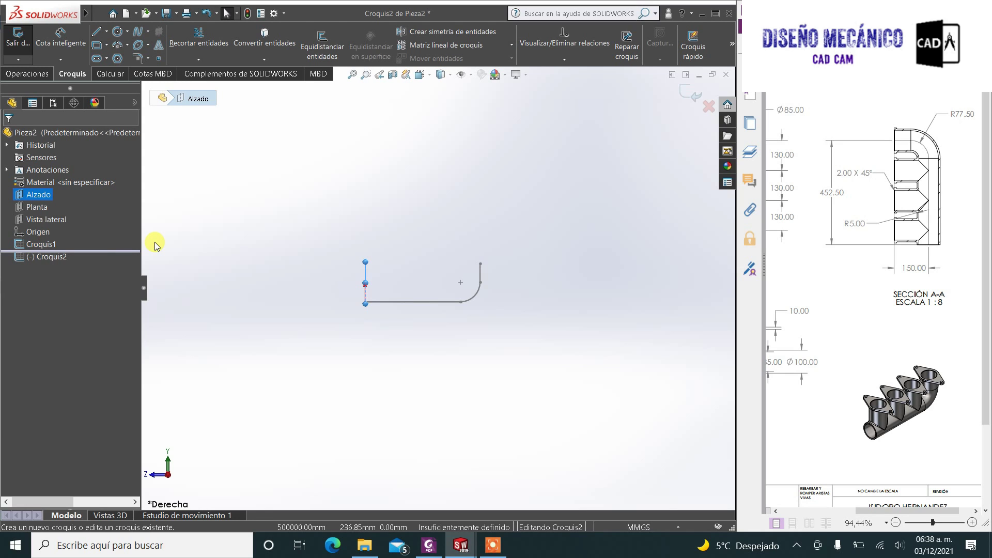
{"action": "key", "text": "ctrl+8"}
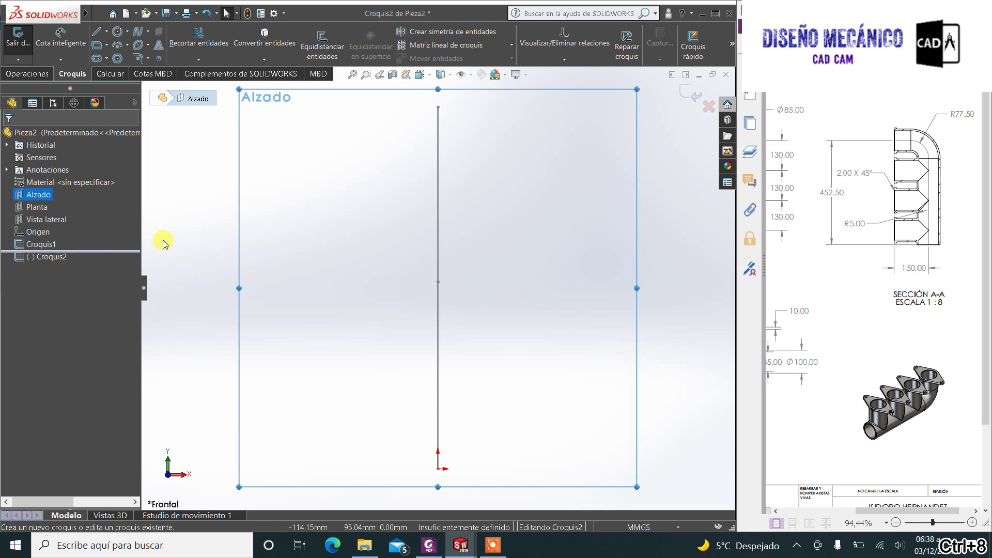
Step: Draw a small and a larger concentric circle centred on the sketch origin
{"action": "left_click_drag", "start_coordinate": [847, 308], "coordinate": [987, 261]}
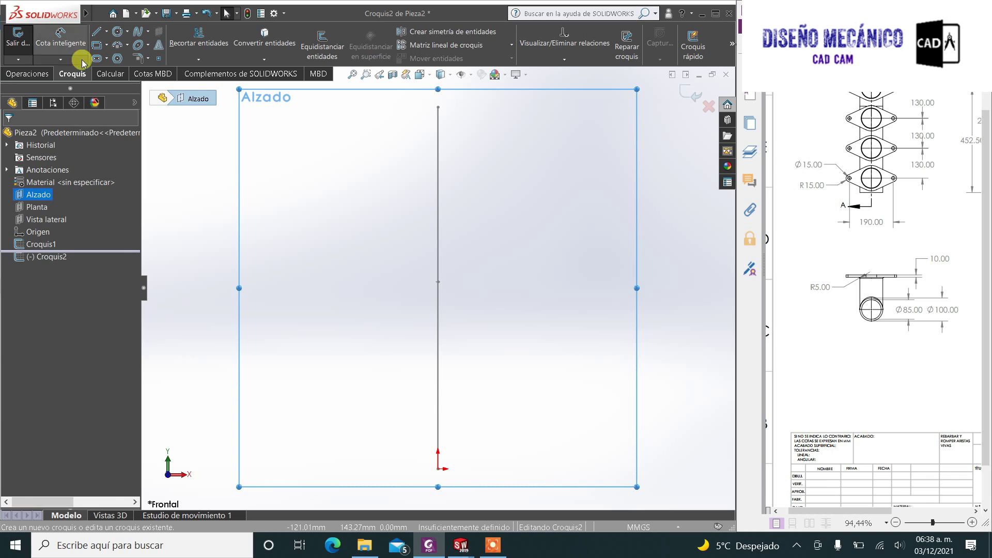
{"action": "left_click", "coordinate": [120, 32]}
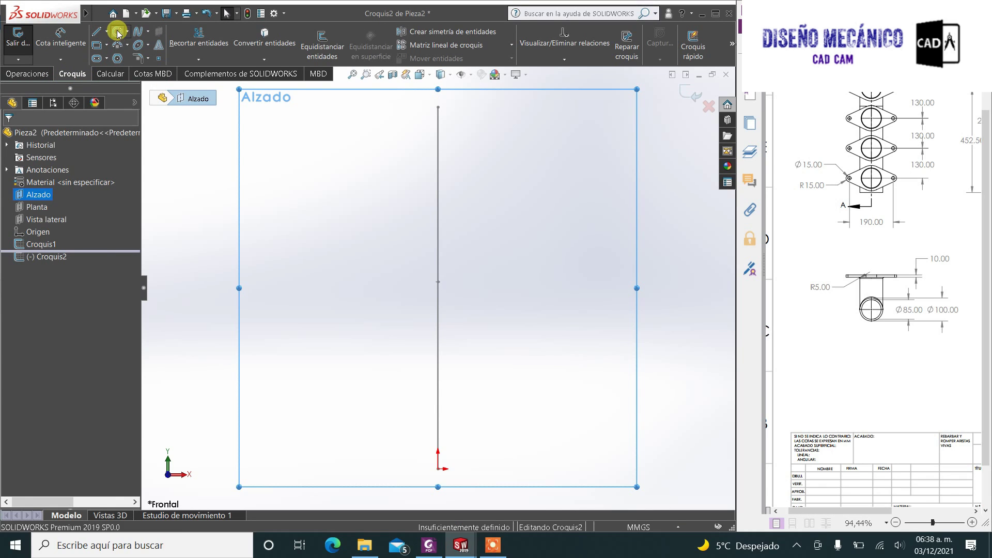
{"action": "left_click", "coordinate": [437, 469]}
{"action": "left_click", "coordinate": [381, 447]}
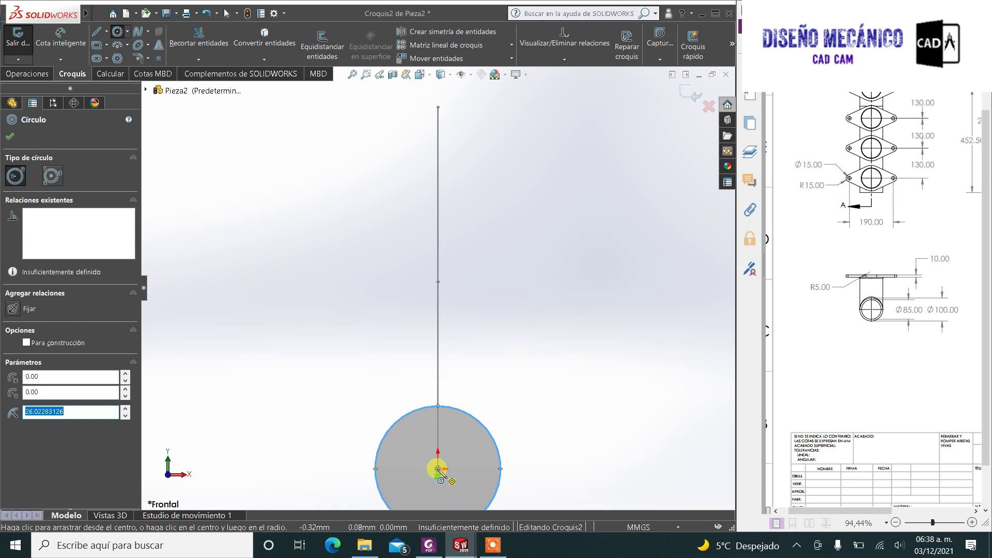
{"action": "left_click_drag", "start_coordinate": [439, 470], "coordinate": [342, 383]}
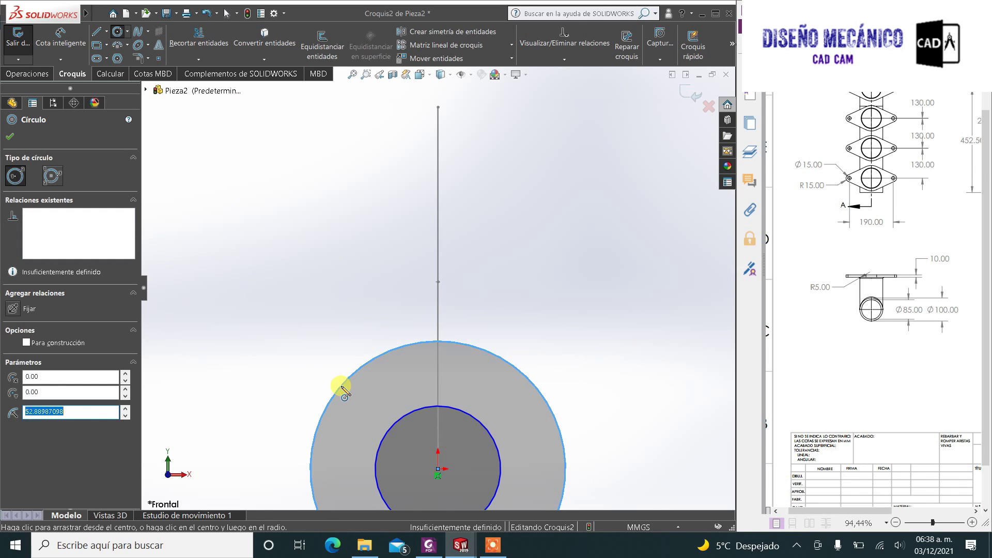
{"action": "left_click", "coordinate": [61, 52]}
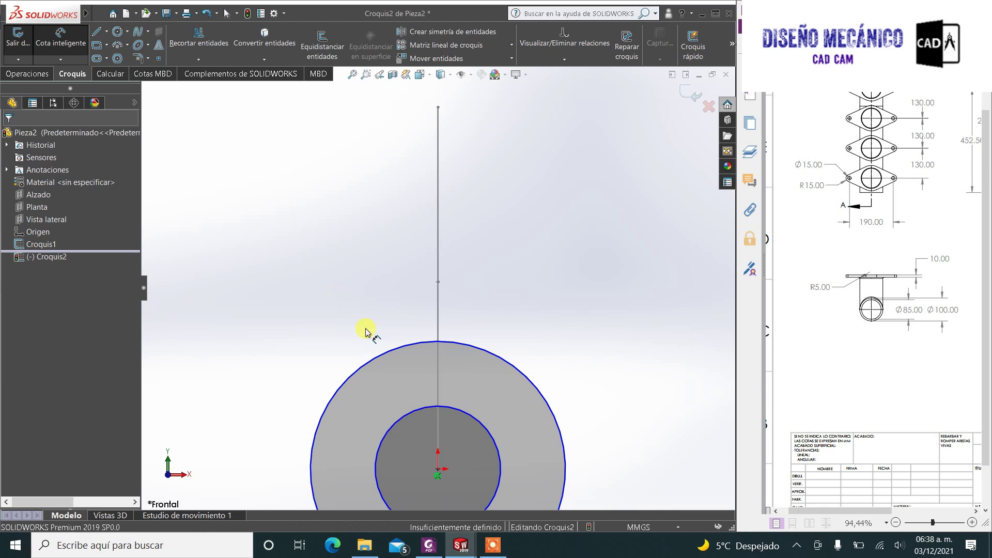
Step: Dimension the inner circle at Ø80 and the outer circle at Ø100
{"action": "left_click", "coordinate": [461, 412]}
{"action": "left_click", "coordinate": [652, 375]}
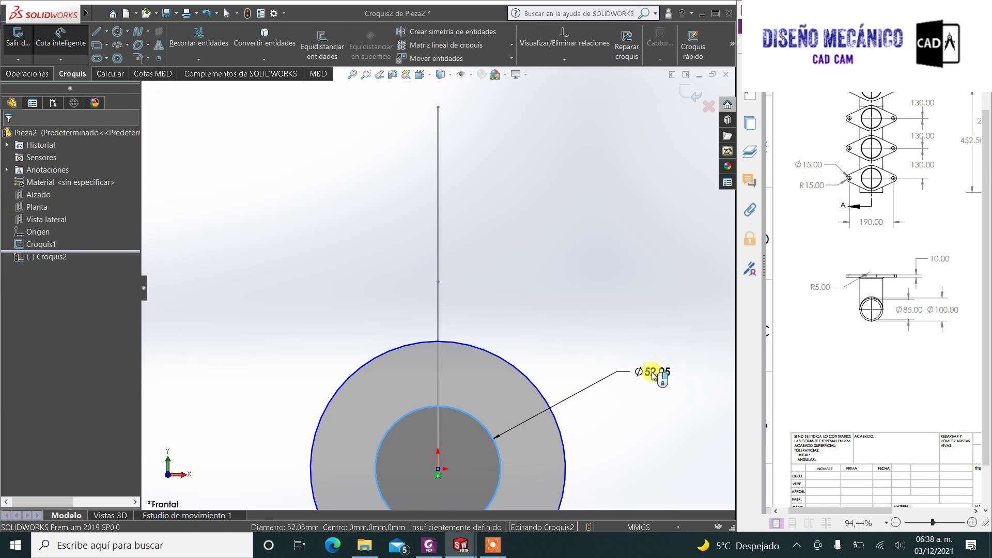
{"action": "type", "text": "80"}
{"action": "key", "text": "Return"}
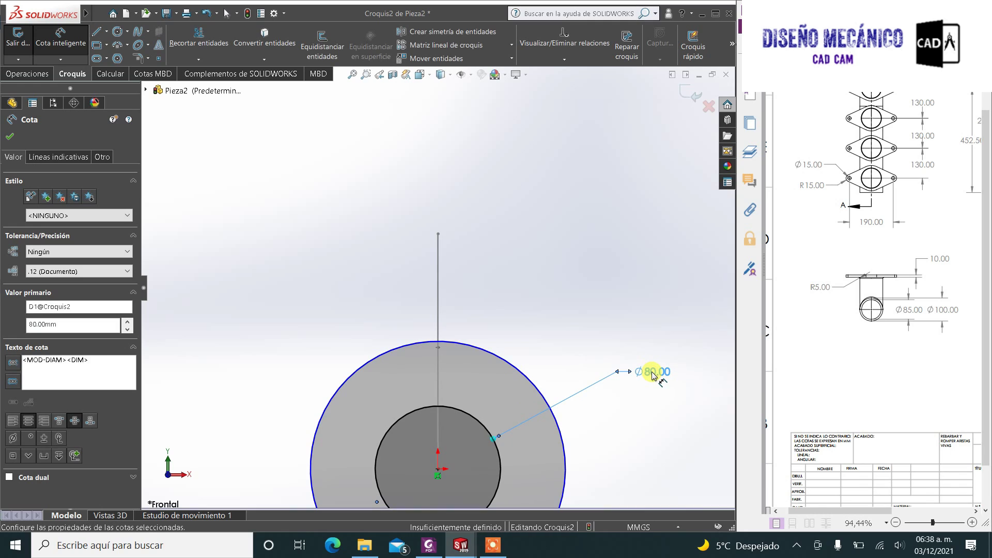
{"action": "left_click", "coordinate": [532, 383]}
{"action": "left_click", "coordinate": [551, 309]}
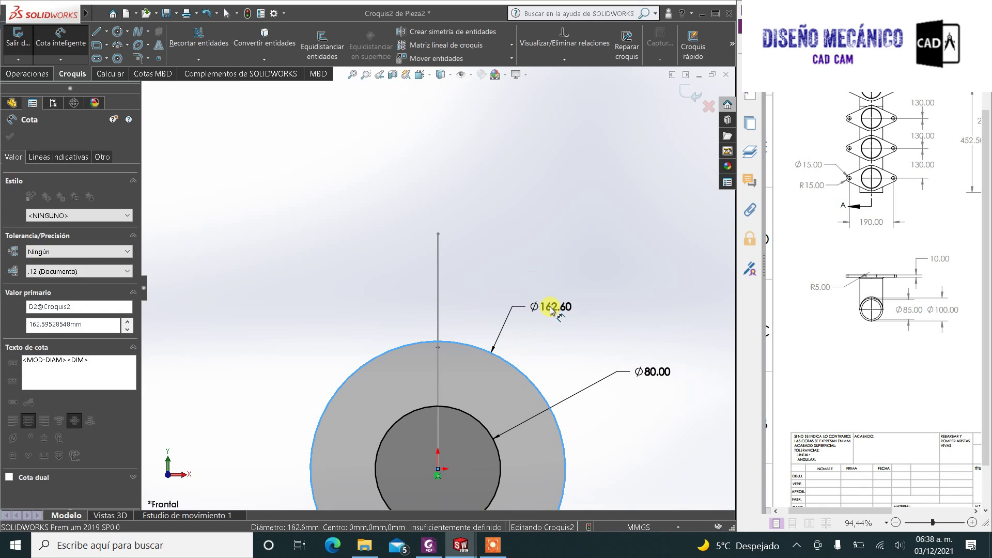
{"action": "type", "text": "100"}
{"action": "key", "text": "Return"}
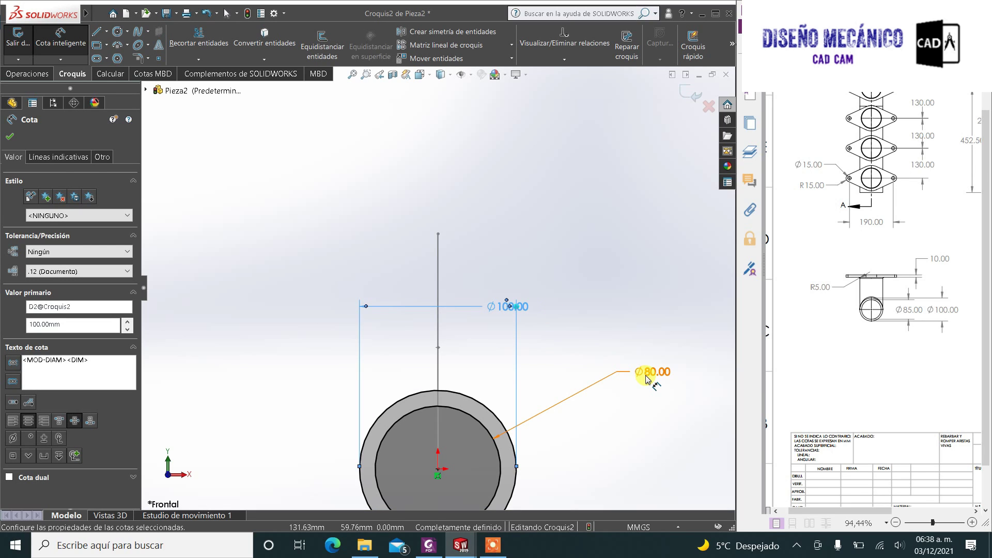
Step: Change the inner circle diameter from 80 to 85 mm
{"action": "left_click", "coordinate": [647, 377]}
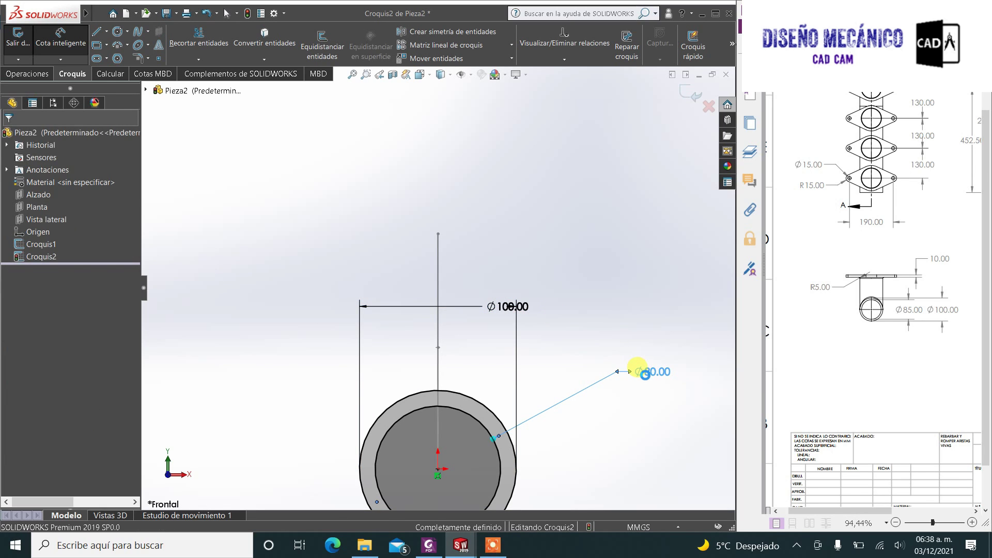
{"action": "double_click", "coordinate": [641, 371]}
{"action": "type", "text": "85"}
{"action": "key", "text": "Return"}
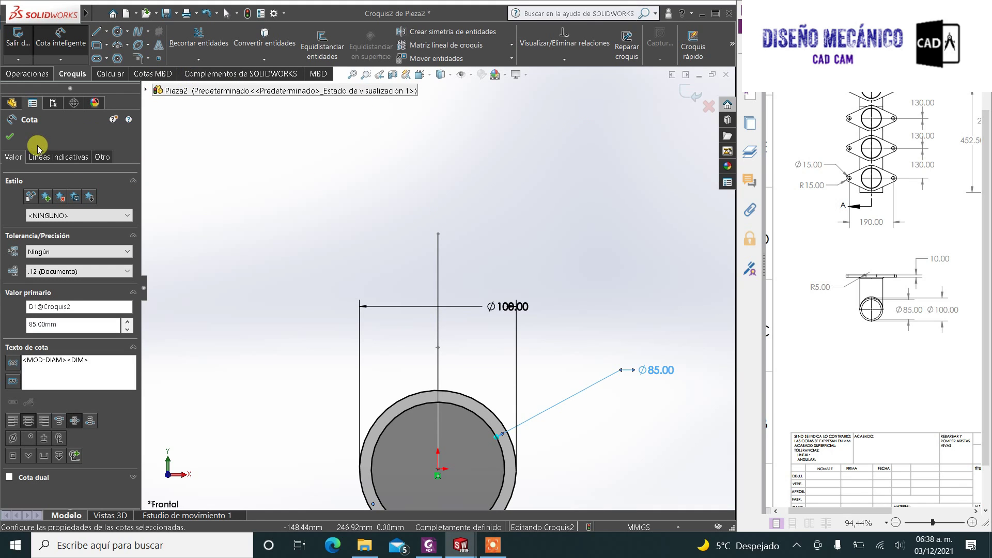
{"action": "left_click", "coordinate": [11, 138]}
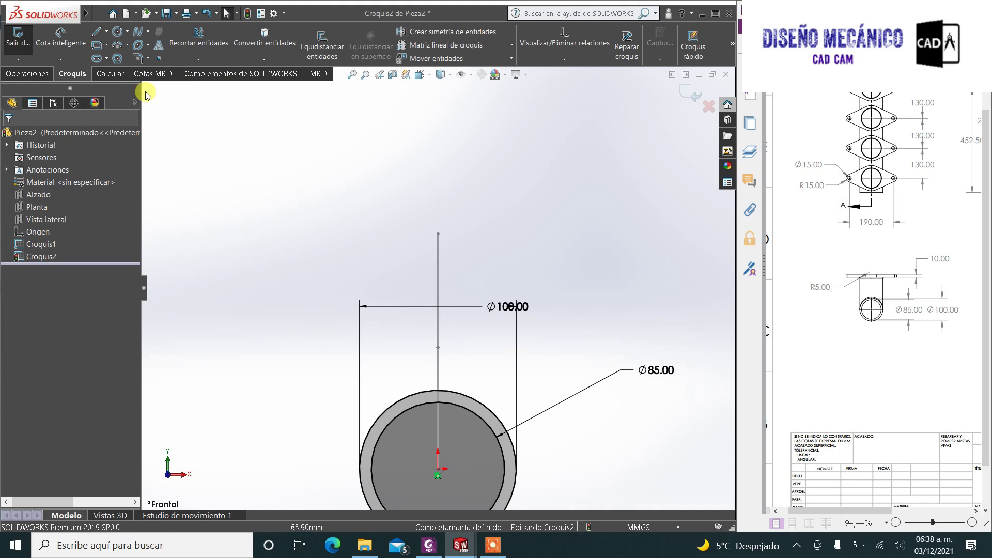
{"action": "left_click", "coordinate": [33, 76]}
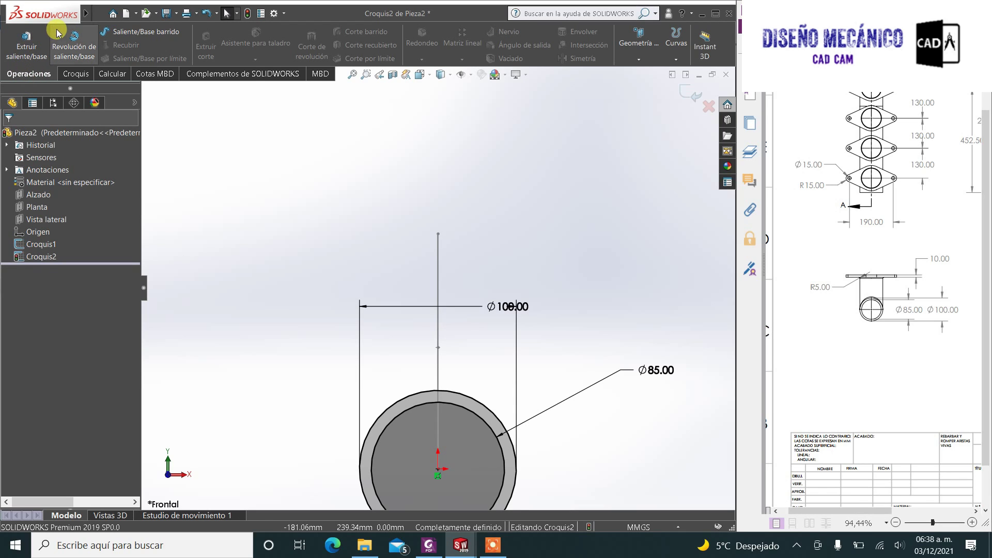
Step: Sweep the Croquis2 ring profile along the Croquis1 path to create Barrer1
{"action": "left_click", "coordinate": [147, 33]}
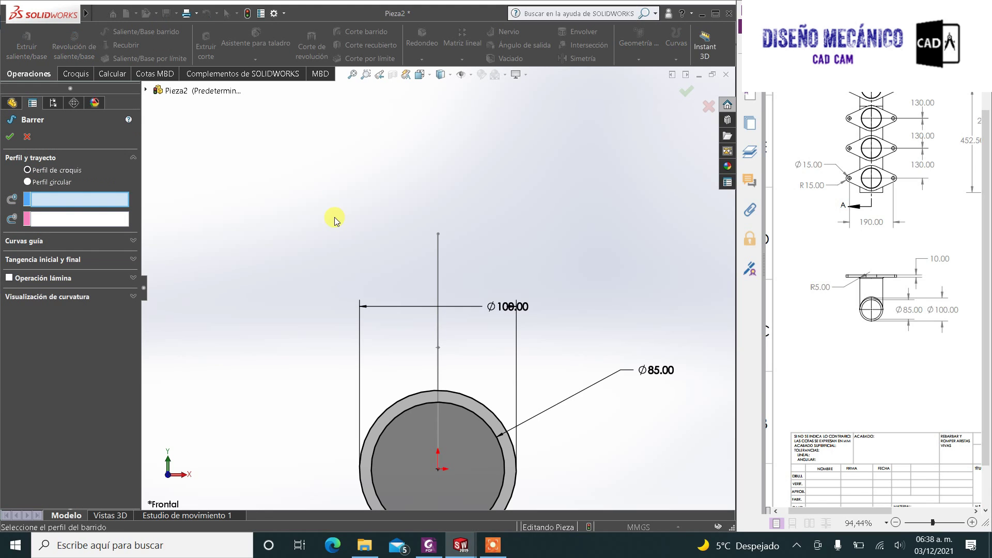
{"action": "scroll", "coordinate": [468, 323], "scroll_direction": "up", "scroll_amount": 3}
{"action": "middle_click_drag", "start_coordinate": [449, 327], "coordinate": [423, 348]}
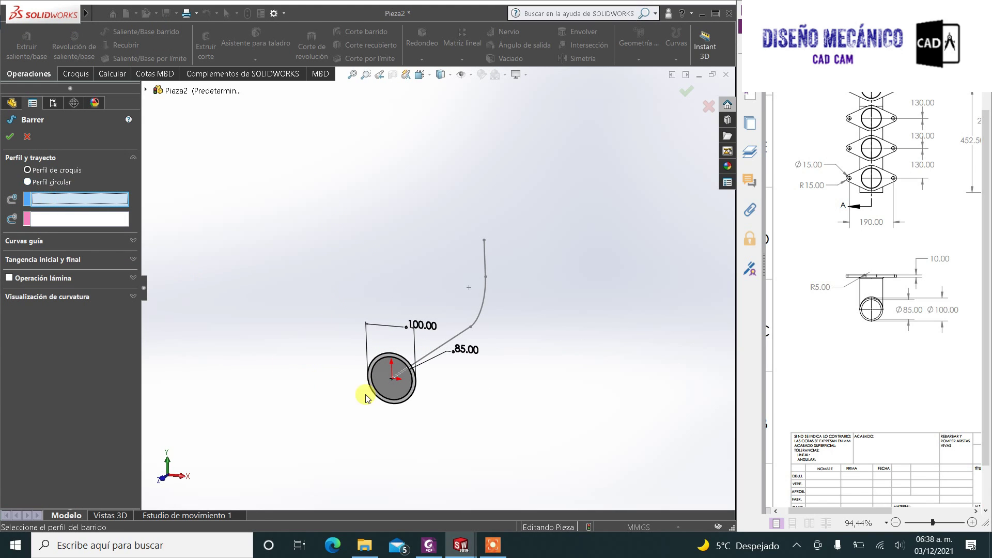
{"action": "scroll", "coordinate": [365, 397], "scroll_direction": "down", "scroll_amount": 3}
{"action": "scroll", "coordinate": [401, 326], "scroll_direction": "down", "scroll_amount": 3}
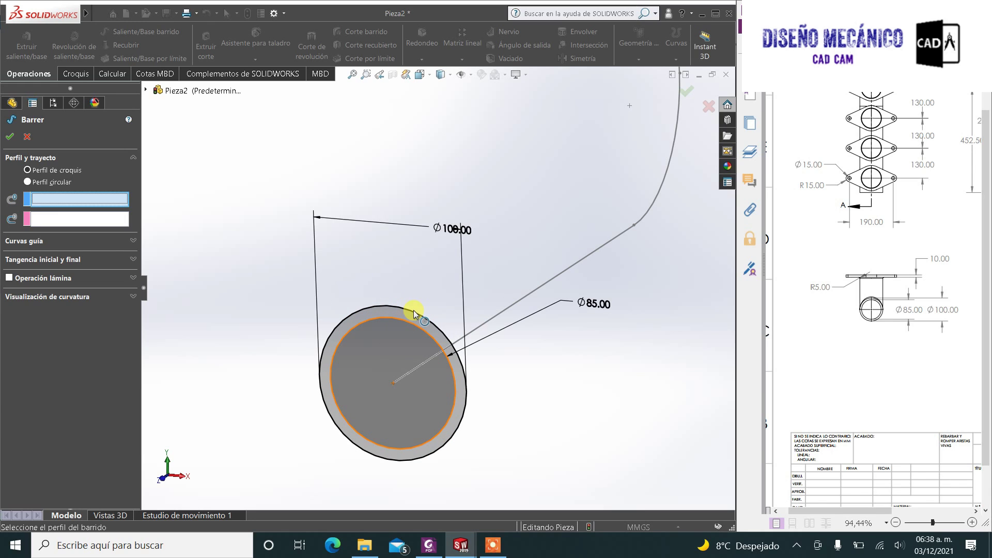
{"action": "left_click", "coordinate": [416, 316]}
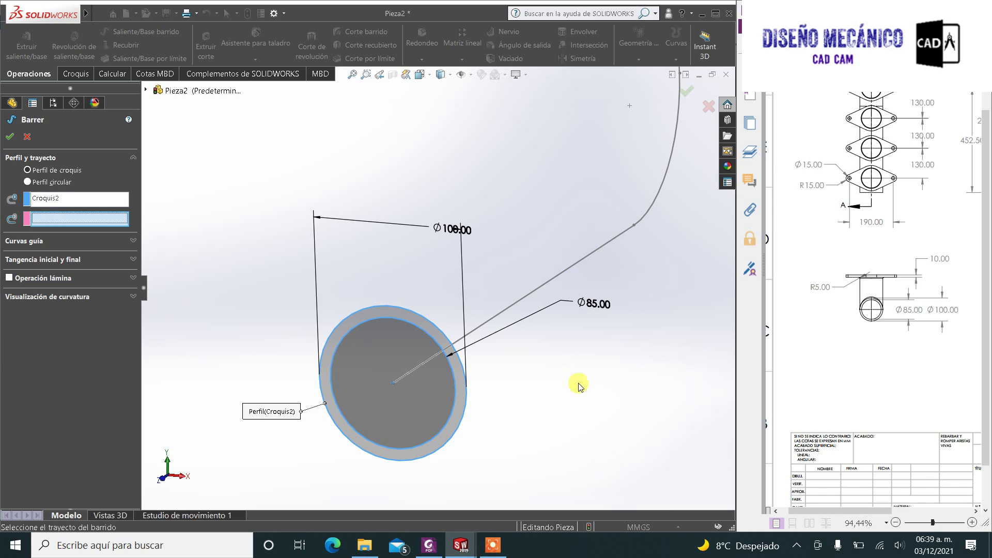
{"action": "left_click", "coordinate": [489, 319]}
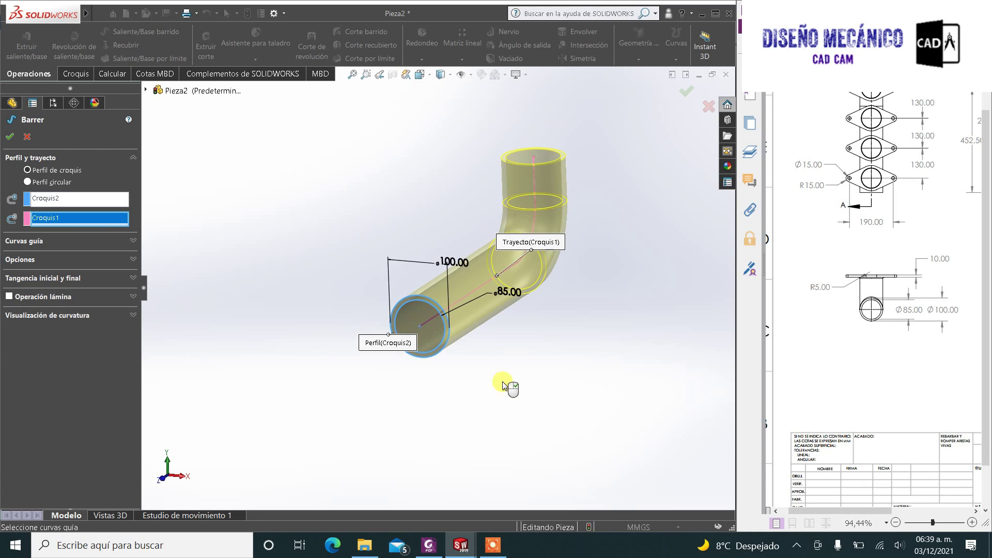
{"action": "mouse_move", "coordinate": [504, 379]}
{"action": "middle_mouse_down"}
{"action": "mouse_move", "coordinate": [423, 365]}
{"action": "mouse_move", "coordinate": [404, 380]}
{"action": "middle_mouse_up"}
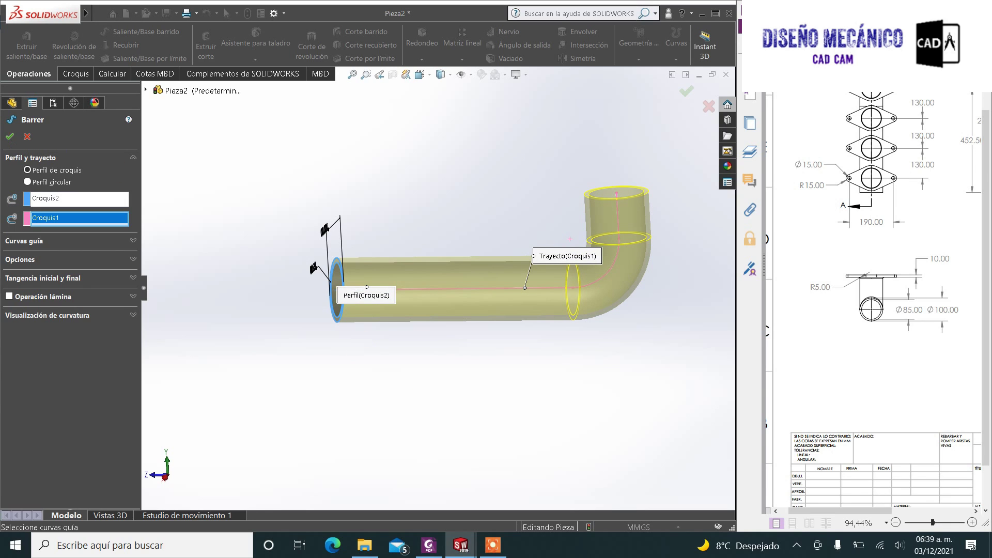
{"action": "left_click", "coordinate": [10, 138]}
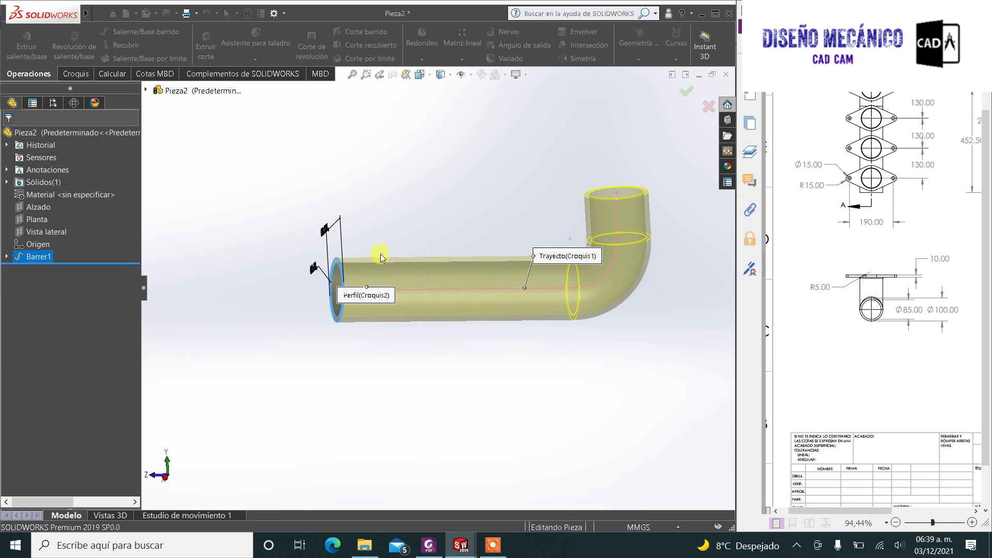
{"action": "mouse_move", "coordinate": [475, 285]}
{"action": "middle_mouse_down"}
{"action": "mouse_move", "coordinate": [593, 287]}
{"action": "mouse_move", "coordinate": [434, 291]}
{"action": "mouse_move", "coordinate": [560, 288]}
{"action": "middle_mouse_up"}
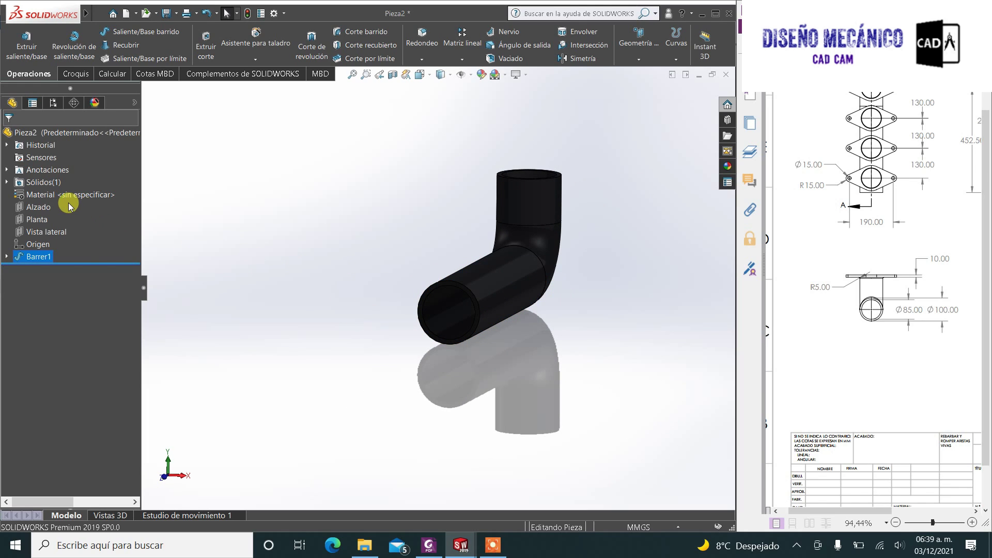
Step: Assign AISI 1020 from the Acero materials folder to the part
{"action": "left_click", "coordinate": [44, 199]}
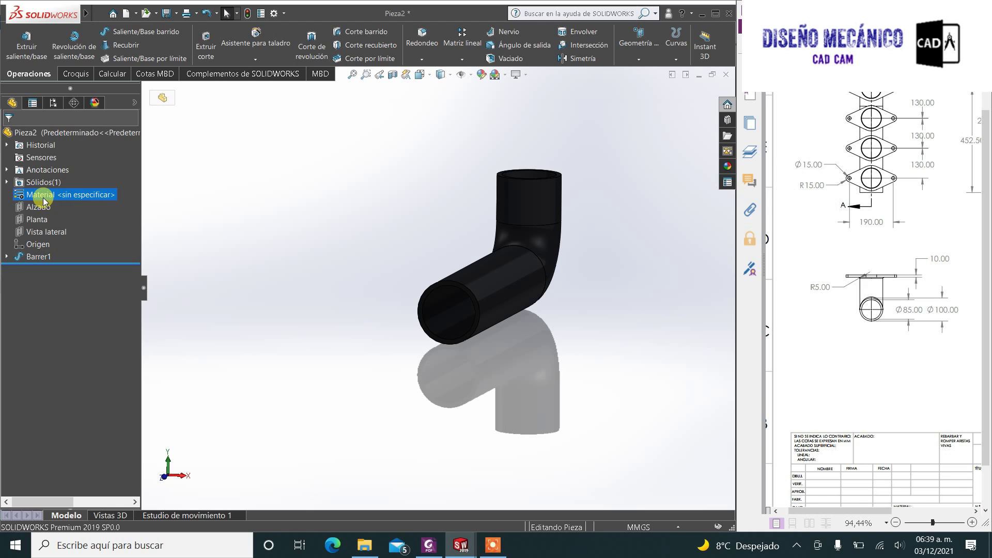
{"action": "right_click", "coordinate": [44, 201]}
{"action": "left_click", "coordinate": [103, 204]}
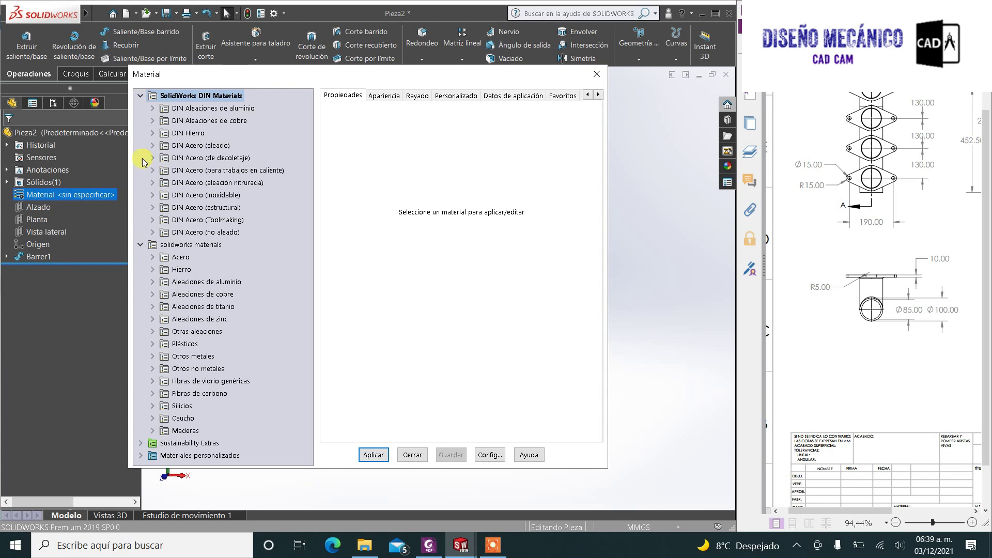
{"action": "left_click", "coordinate": [153, 258]}
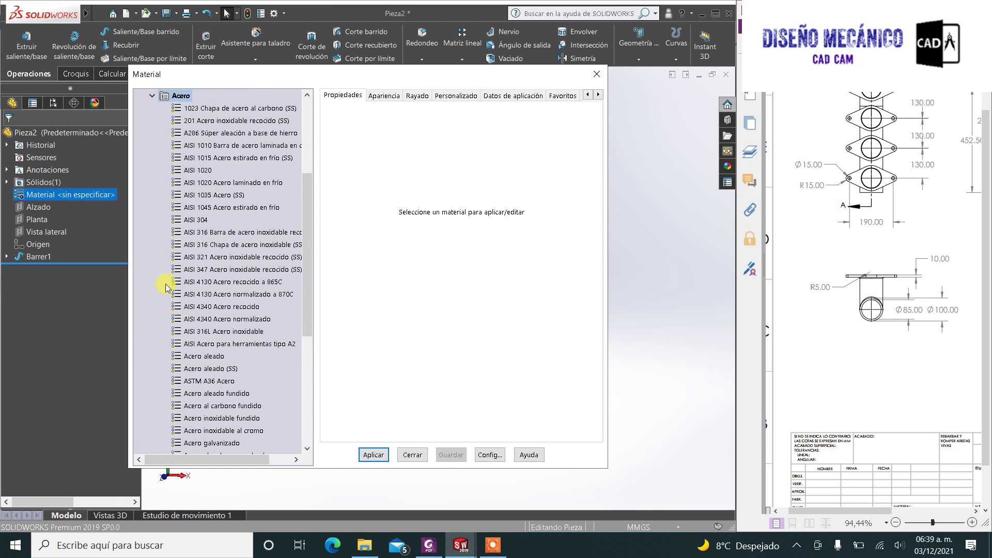
{"action": "left_click", "coordinate": [192, 172]}
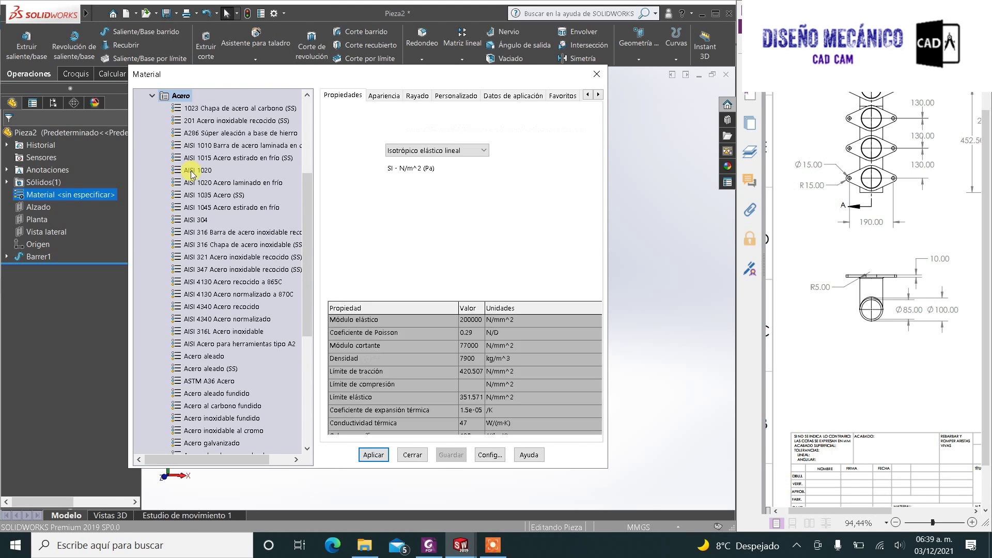
{"action": "left_click", "coordinate": [392, 459]}
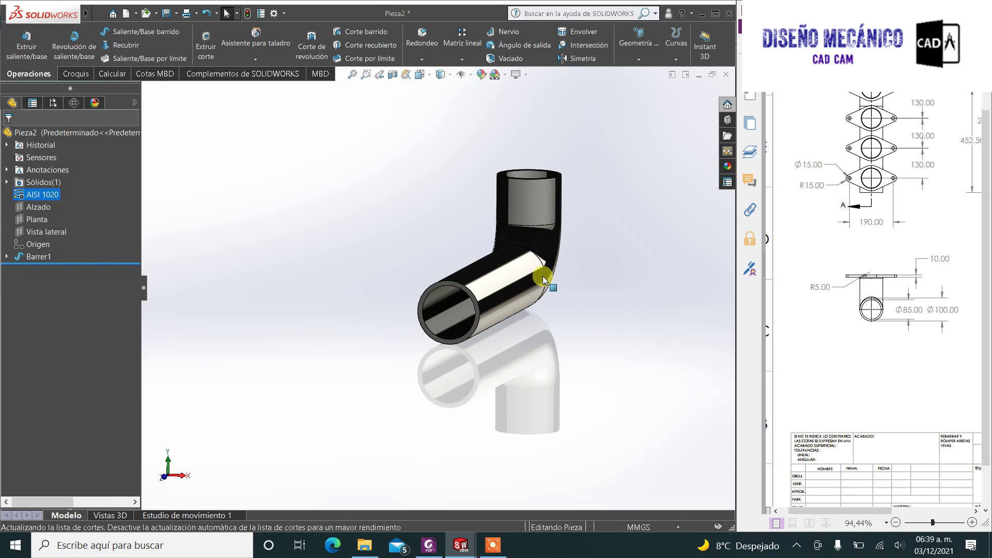
{"action": "mouse_move", "coordinate": [427, 249]}
{"action": "middle_mouse_down"}
{"action": "mouse_move", "coordinate": [372, 281]}
{"action": "mouse_move", "coordinate": [436, 262]}
{"action": "mouse_move", "coordinate": [505, 358]}
{"action": "middle_mouse_up"}
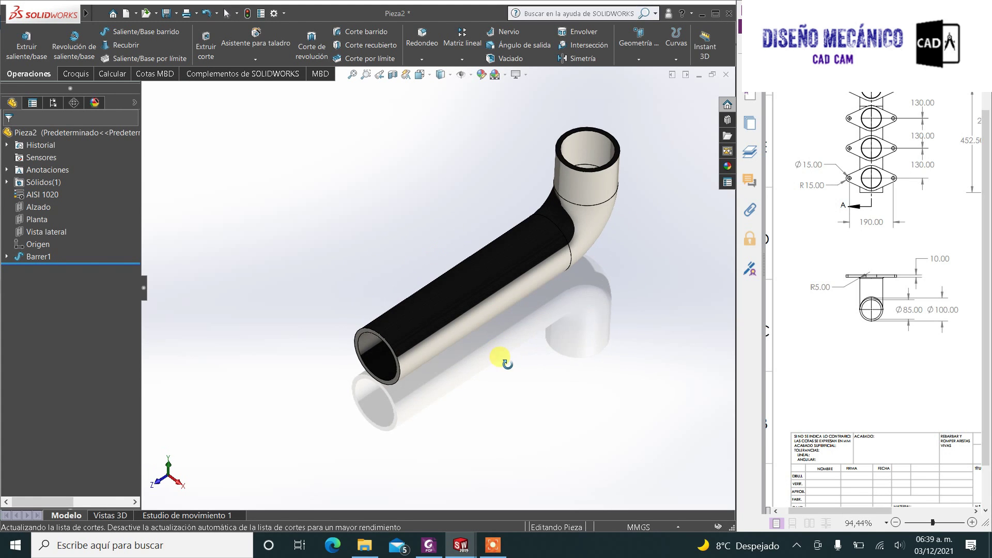
Step: Apply the Blanco simple scene, then zoom in and select the pipe's upper rim face
{"action": "left_click", "coordinate": [505, 76]}
{"action": "left_click", "coordinate": [514, 104]}
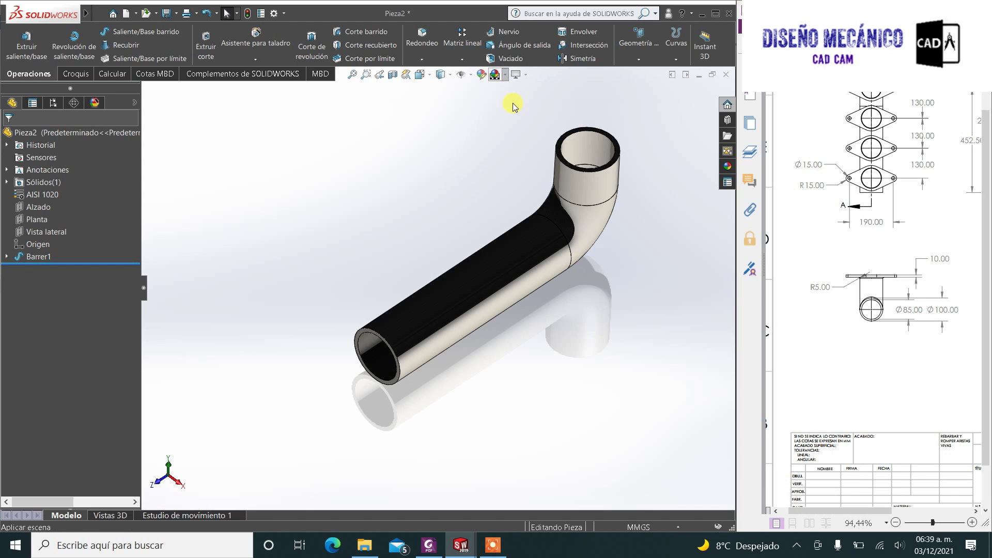
{"action": "mouse_move", "coordinate": [619, 222]}
{"action": "middle_mouse_down"}
{"action": "mouse_move", "coordinate": [580, 137]}
{"action": "mouse_move", "coordinate": [636, 217]}
{"action": "middle_mouse_up"}
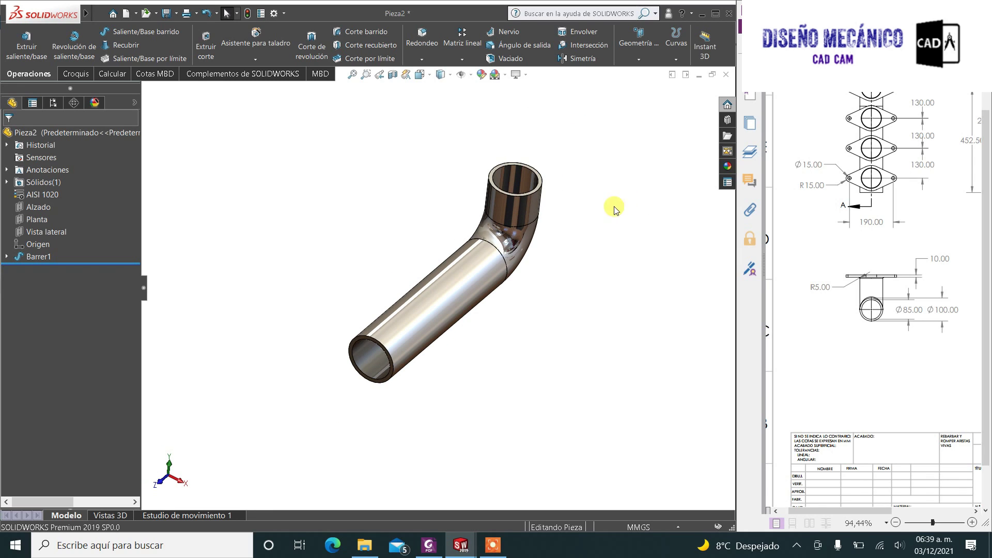
{"action": "scroll", "coordinate": [511, 181], "scroll_direction": "down", "scroll_amount": 4}
{"action": "scroll", "coordinate": [485, 192], "scroll_direction": "down", "scroll_amount": 2}
{"action": "scroll", "coordinate": [432, 215], "scroll_direction": "down", "scroll_amount": 2}
{"action": "scroll", "coordinate": [434, 227], "scroll_direction": "down", "scroll_amount": 2}
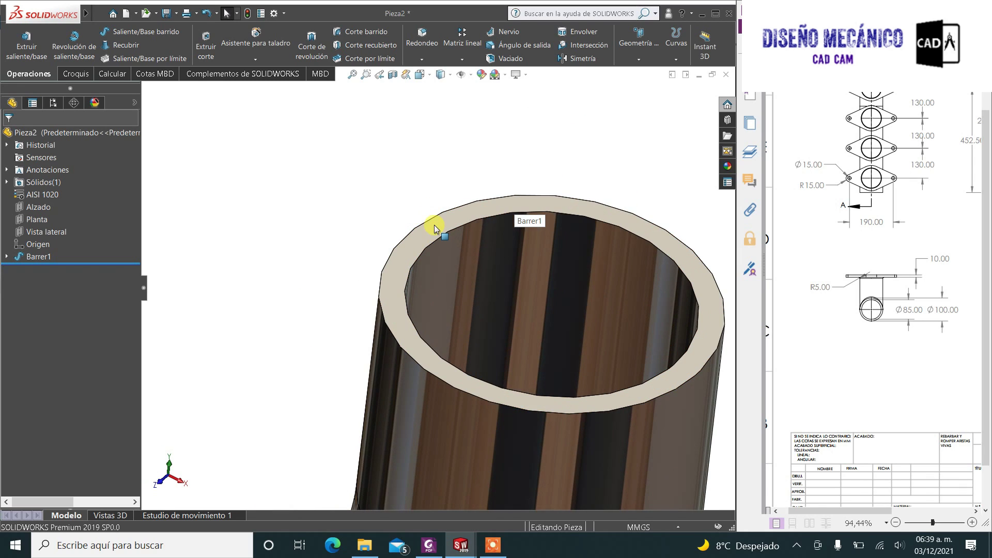
{"action": "left_click", "coordinate": [434, 227]}
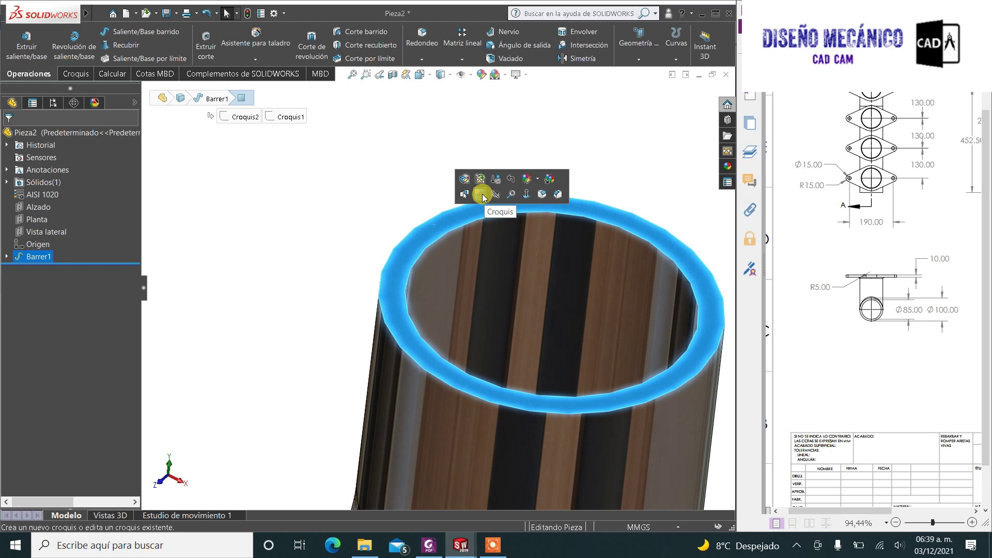
Step: Start sketch Croquis3 on the pipe's upper rim face and view it normal-to
{"action": "left_click", "coordinate": [482, 194]}
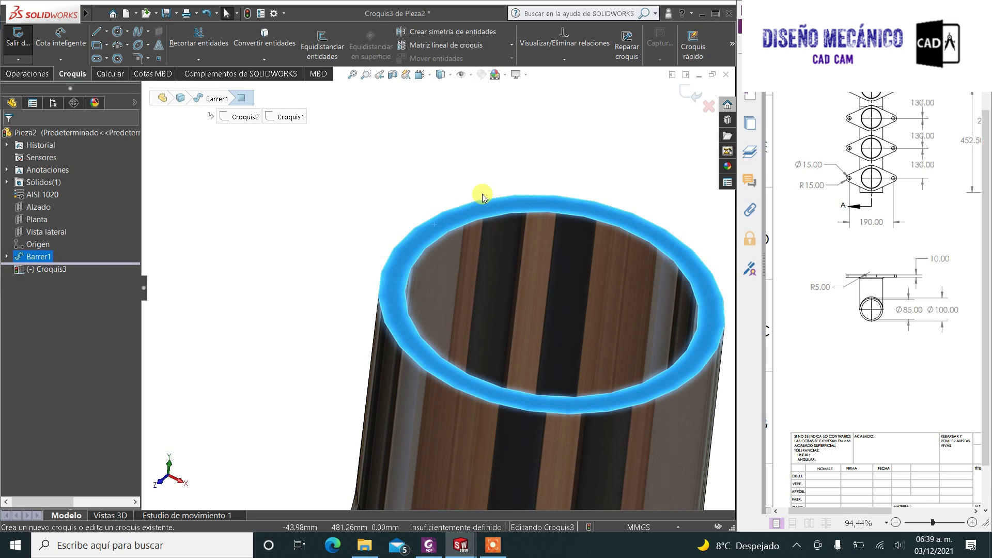
{"action": "key", "text": "ctrl+8"}
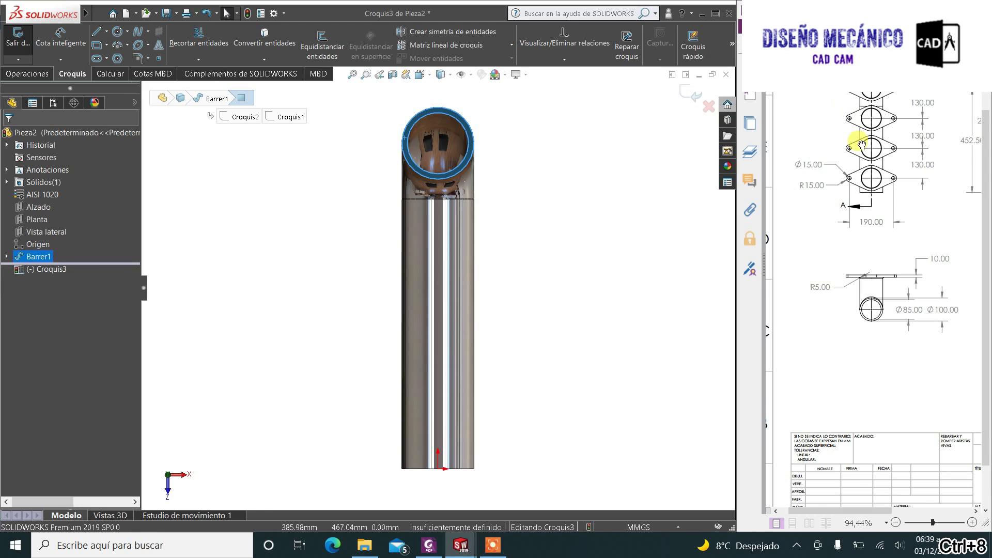
{"action": "scroll", "coordinate": [860, 155], "scroll_direction": "up", "scroll_amount": 2}
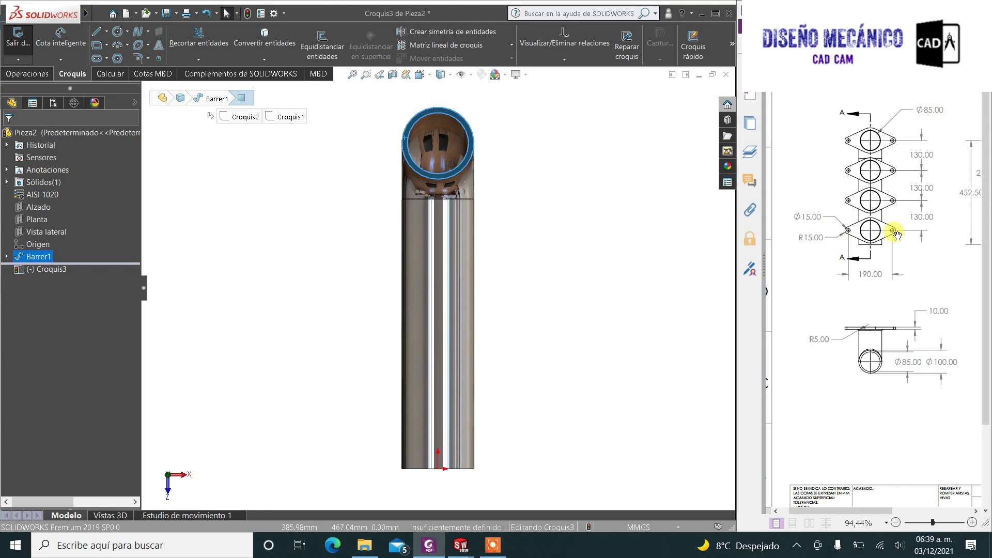
Step: Draw a large circle centred on the pipe opening
{"action": "left_click", "coordinate": [118, 32]}
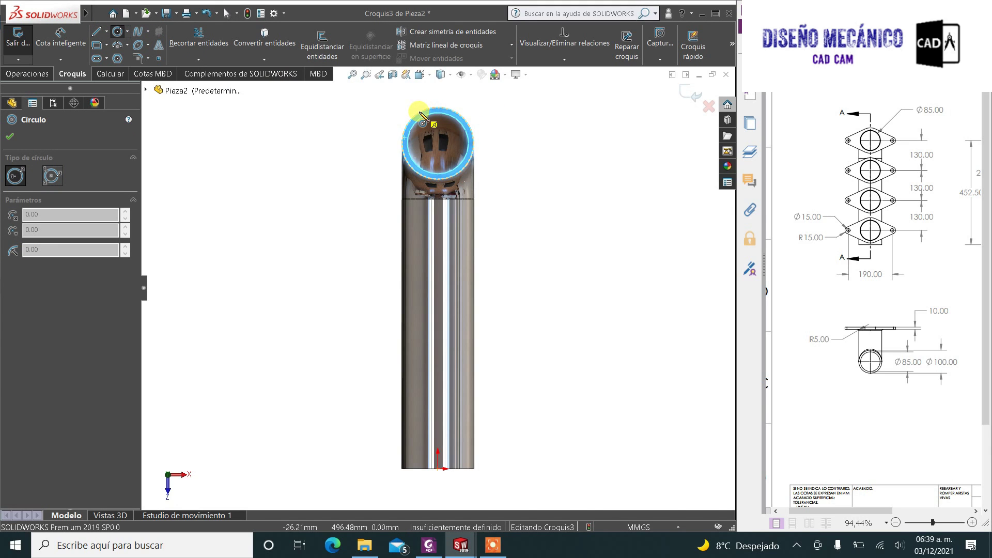
{"action": "scroll", "coordinate": [417, 120], "scroll_direction": "down", "scroll_amount": 2}
{"action": "scroll", "coordinate": [416, 122], "scroll_direction": "down", "scroll_amount": 2}
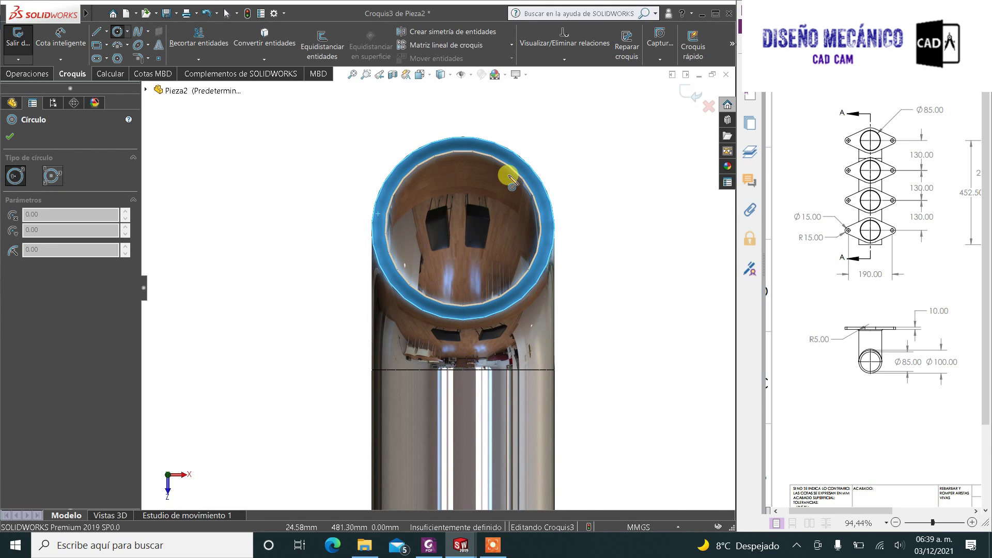
{"action": "left_click", "coordinate": [463, 228]}
{"action": "scroll", "coordinate": [413, 176], "scroll_direction": "up", "scroll_amount": 2}
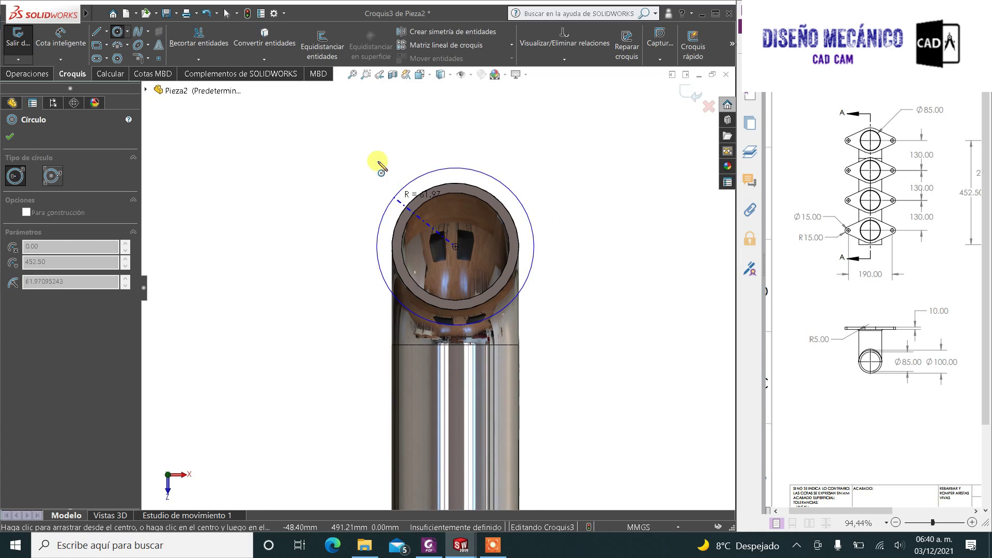
{"action": "left_click", "coordinate": [402, 166]}
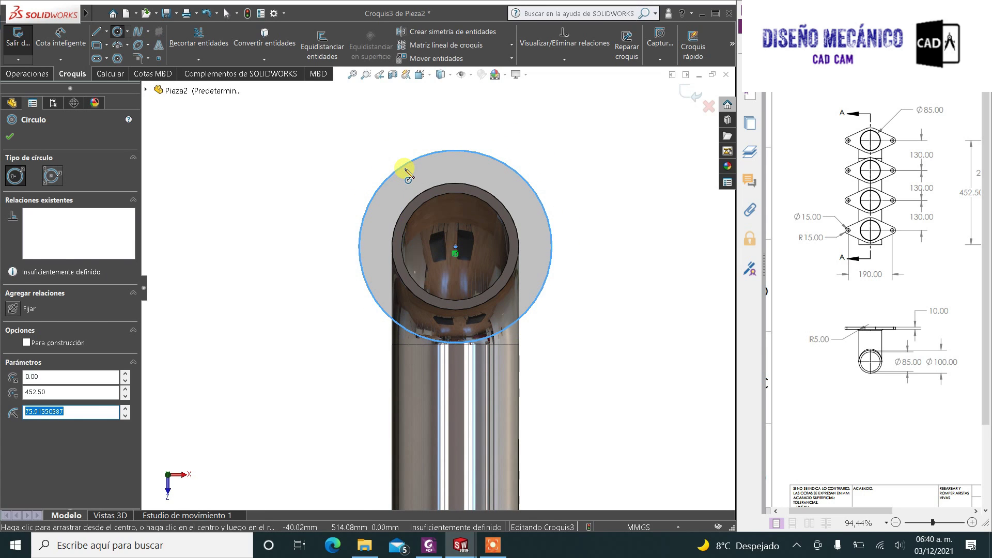
{"action": "key", "text": "Escape"}
{"action": "scroll", "coordinate": [408, 178], "scroll_direction": "down", "scroll_amount": 1}
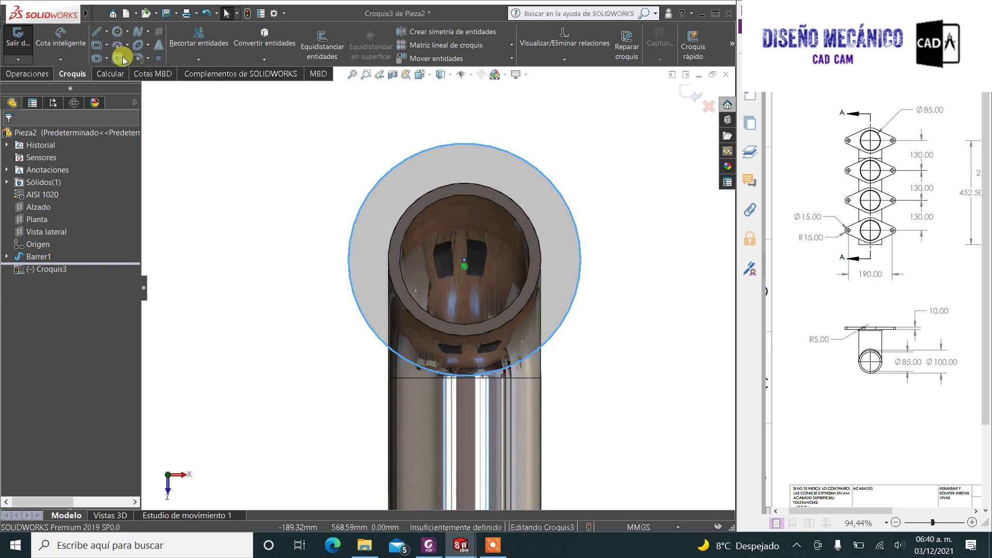
Step: Draw two smaller circles on the left and right of the pipe
{"action": "key", "text": "z"}
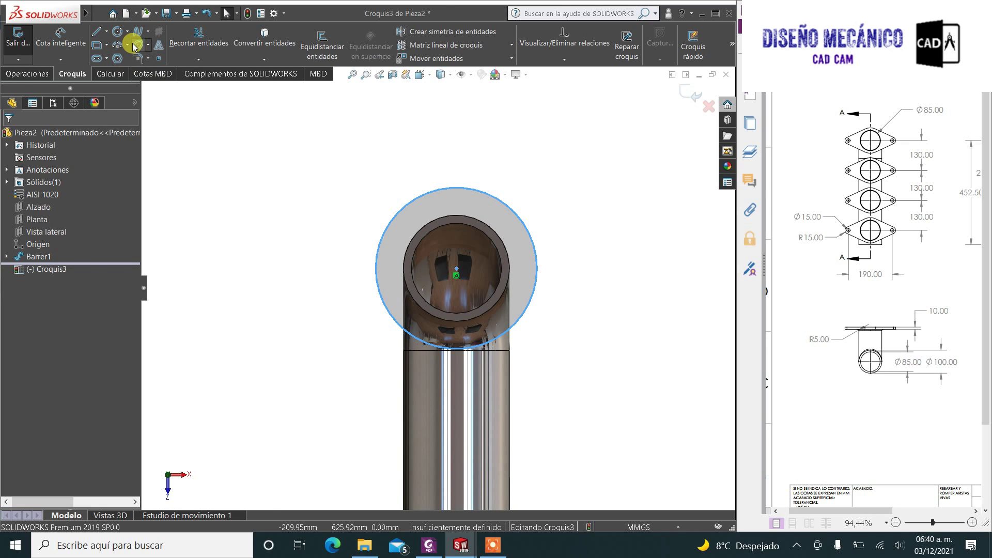
{"action": "left_click", "coordinate": [117, 31]}
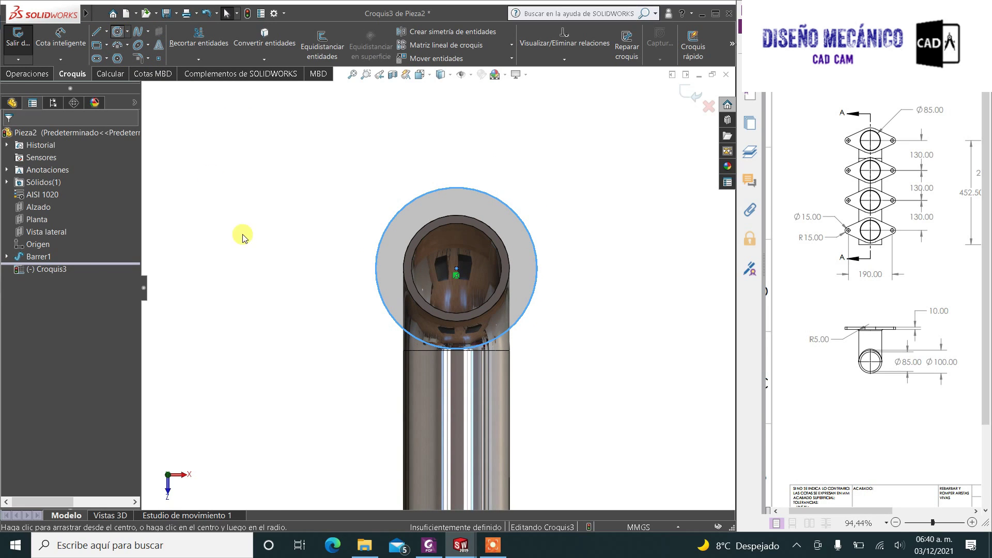
{"action": "left_click", "coordinate": [297, 256]}
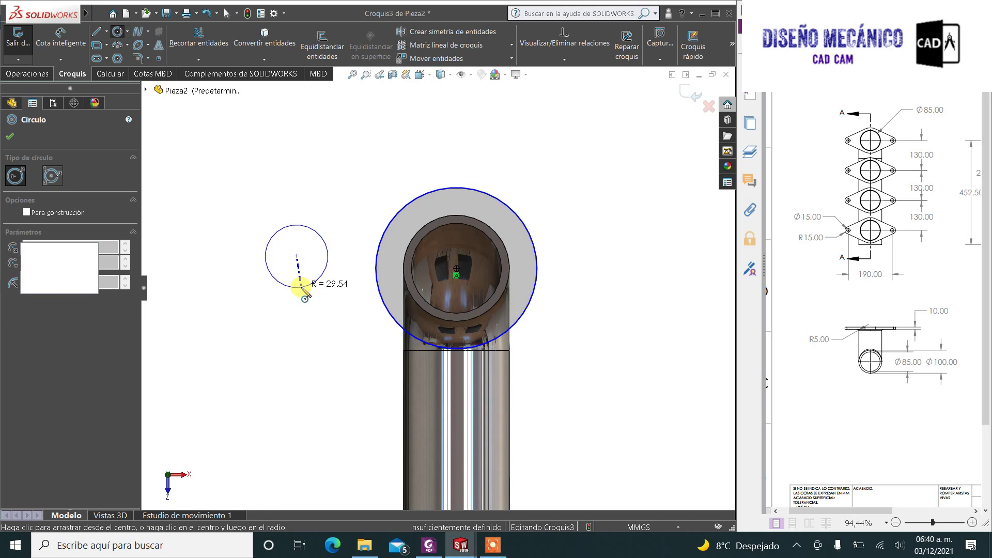
{"action": "left_click", "coordinate": [302, 289]}
{"action": "left_click", "coordinate": [606, 256]}
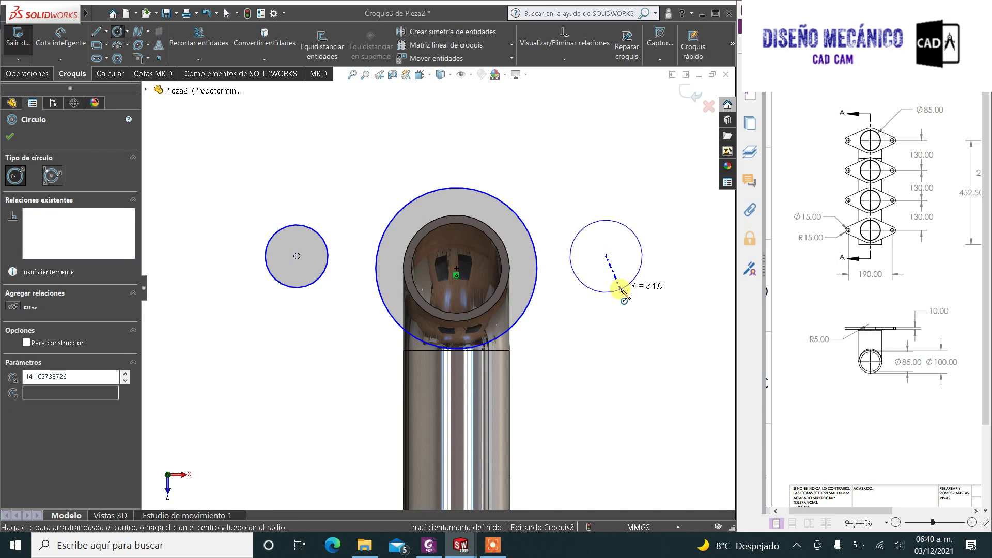
{"action": "left_click", "coordinate": [620, 289]}
{"action": "key", "text": "Escape"}
Step: Add a Horizontal relation aligning the three circle centres
{"action": "left_click", "coordinate": [625, 340]}
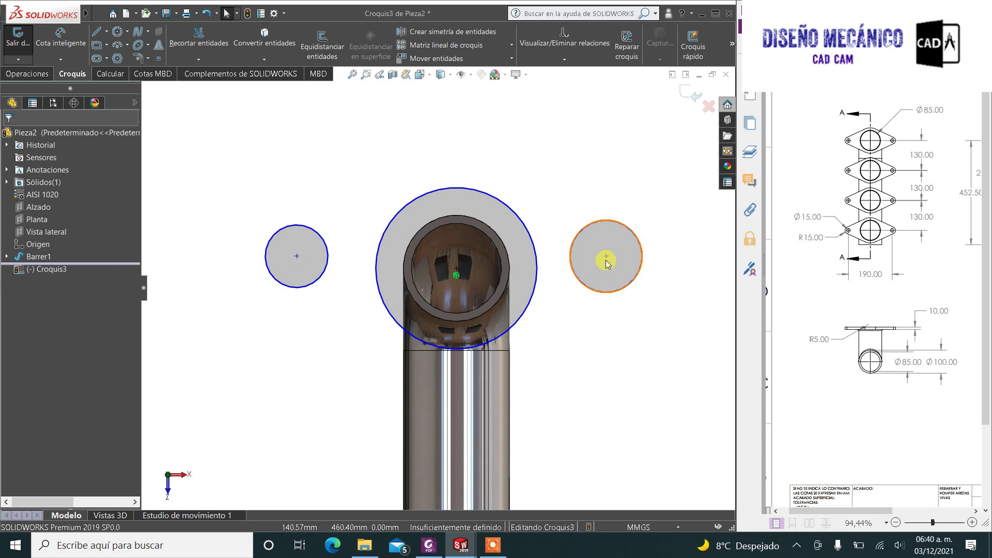
{"action": "left_click", "coordinate": [606, 258]}
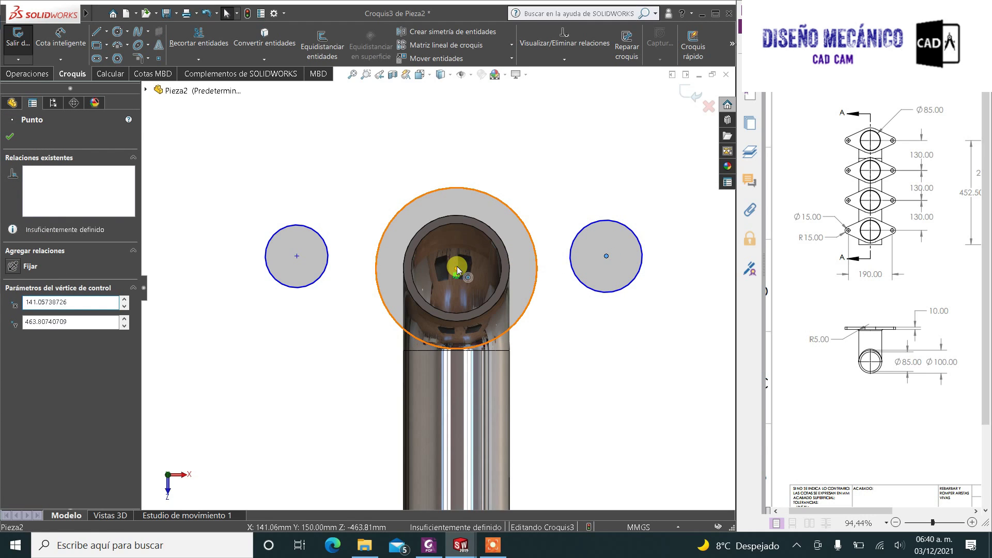
{"action": "left_click", "coordinate": [296, 257], "text": "ctrl"}
{"action": "left_click", "coordinate": [296, 257]}
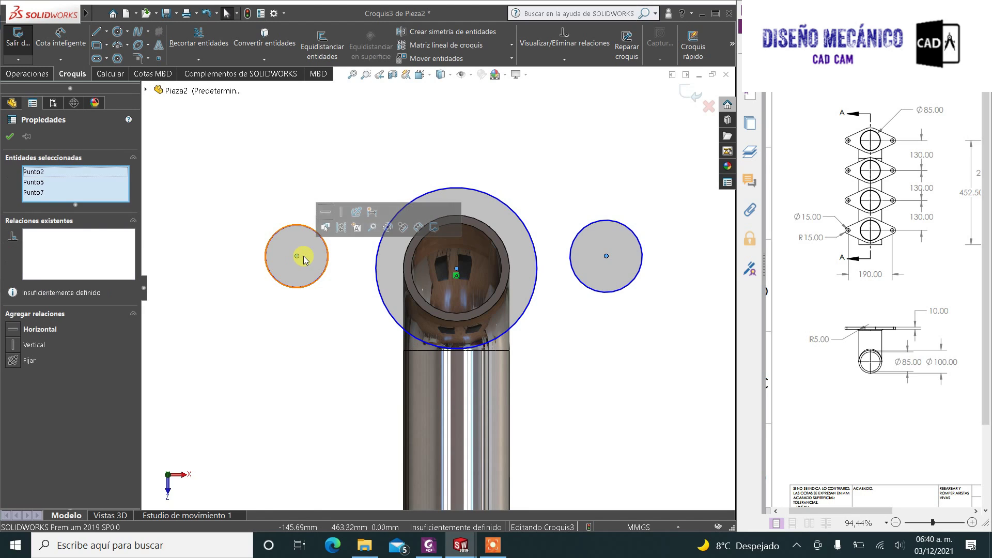
{"action": "left_click", "coordinate": [327, 212]}
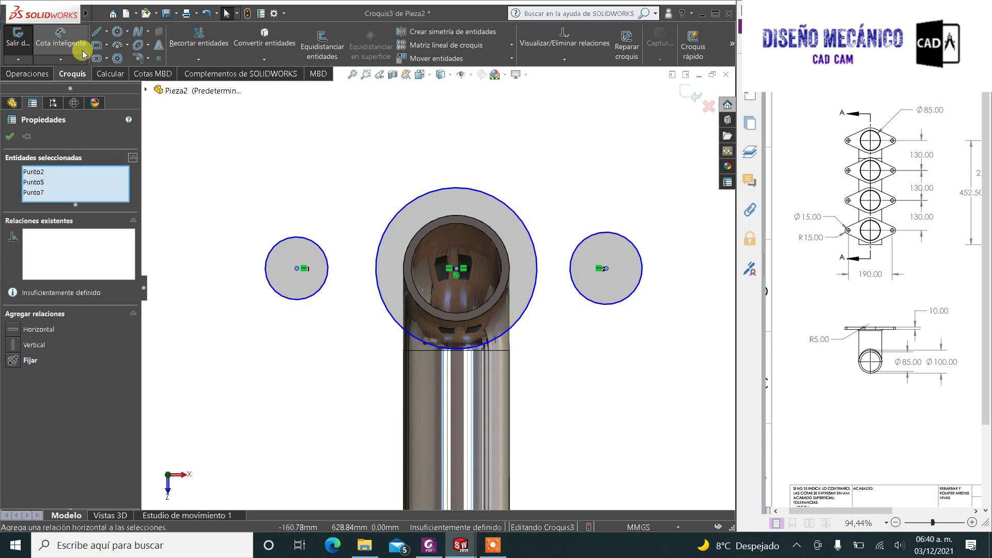
{"action": "left_click", "coordinate": [58, 38]}
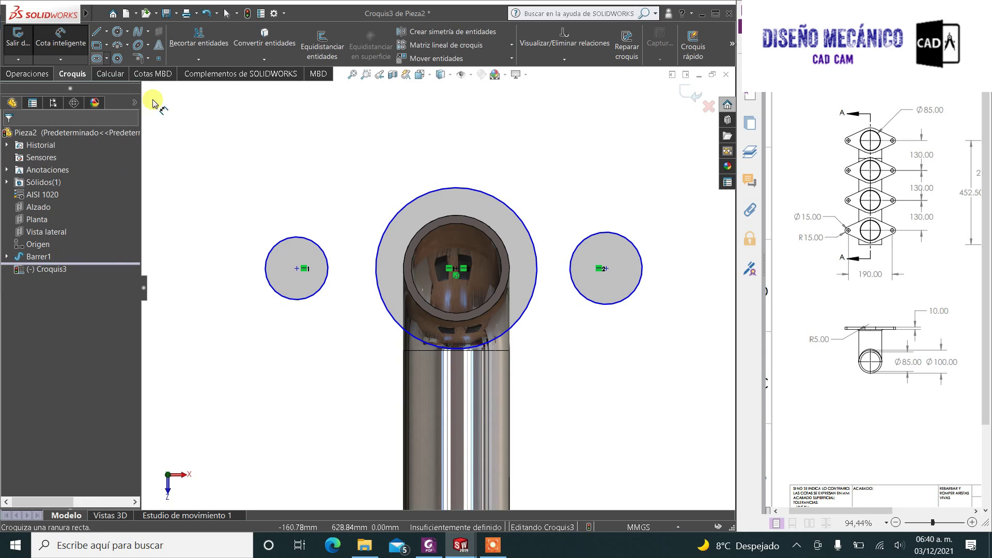
Step: Dimension the right small circle's diameter to 30 mm
{"action": "left_click", "coordinate": [643, 261]}
{"action": "left_click", "coordinate": [692, 266]}
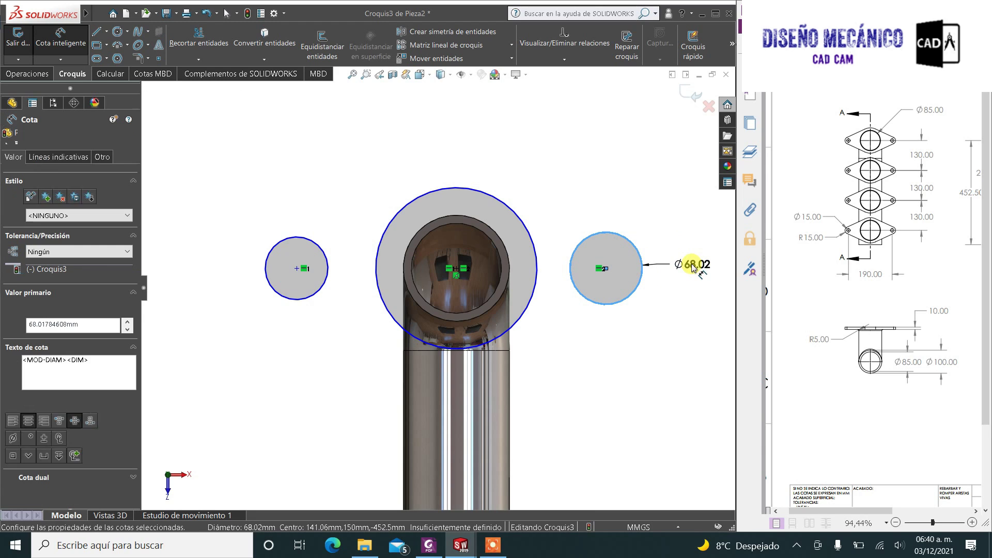
{"action": "type", "text": "30"}
{"action": "key", "text": "Return"}
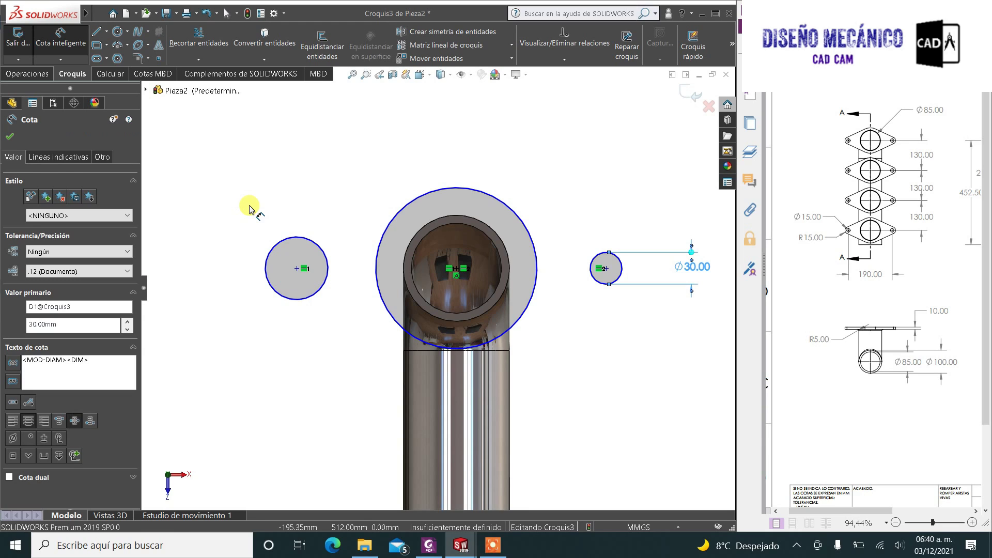
{"action": "key", "text": "Escape"}
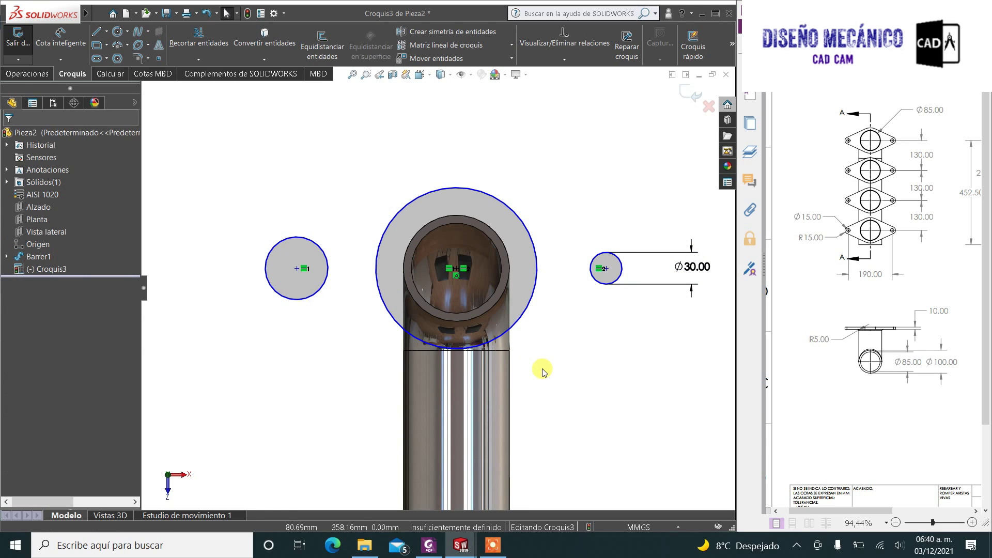
Step: Add an Equal relation so the left small circle matches the right one
{"action": "left_click", "coordinate": [595, 286]}
{"action": "left_click", "coordinate": [325, 284], "text": "ctrl"}
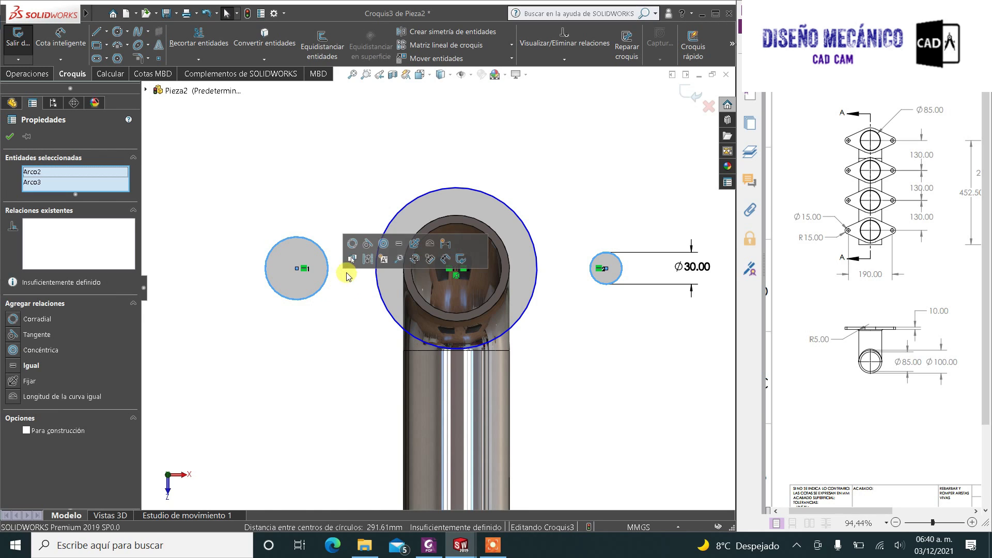
{"action": "left_click", "coordinate": [399, 244]}
{"action": "left_click", "coordinate": [8, 136]}
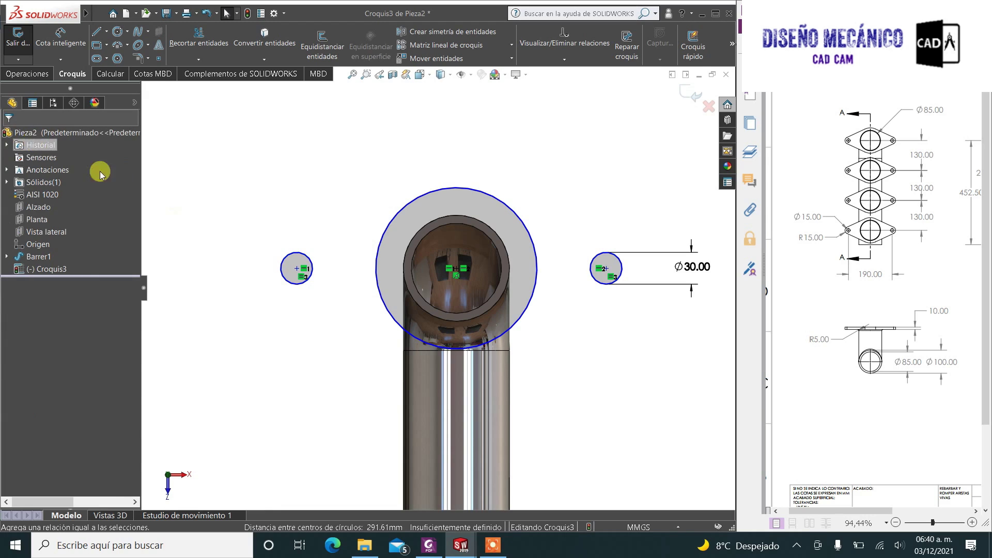
{"action": "left_click", "coordinate": [56, 50]}
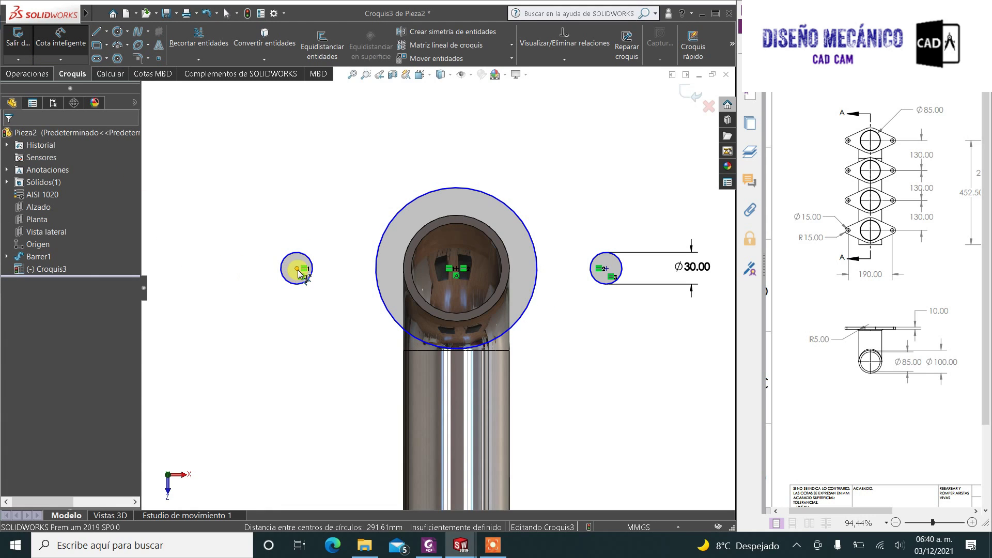
{"action": "left_click", "coordinate": [598, 271]}
Step: Dimension the distance between the two small circle centres as 190 mm
{"action": "left_click", "coordinate": [606, 269]}
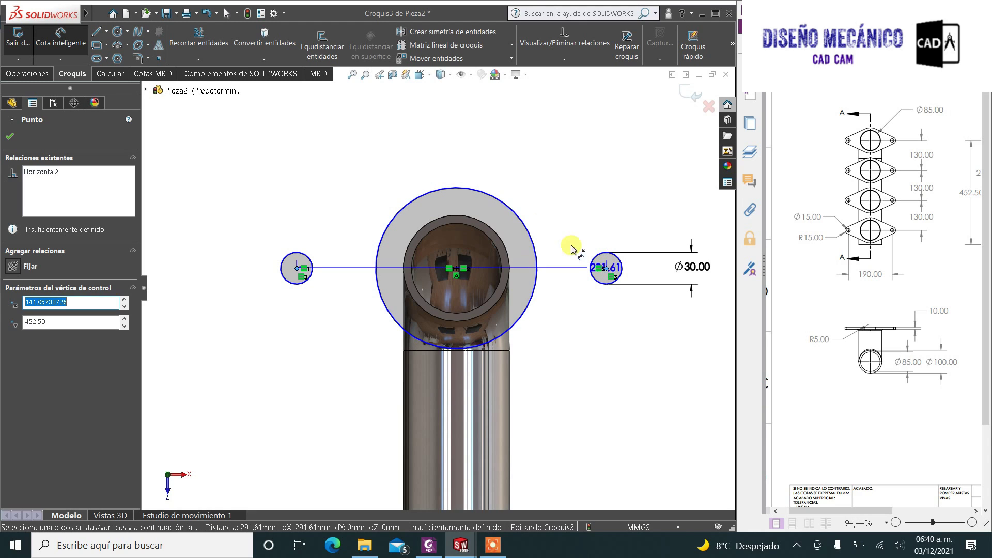
{"action": "left_click", "coordinate": [437, 140]}
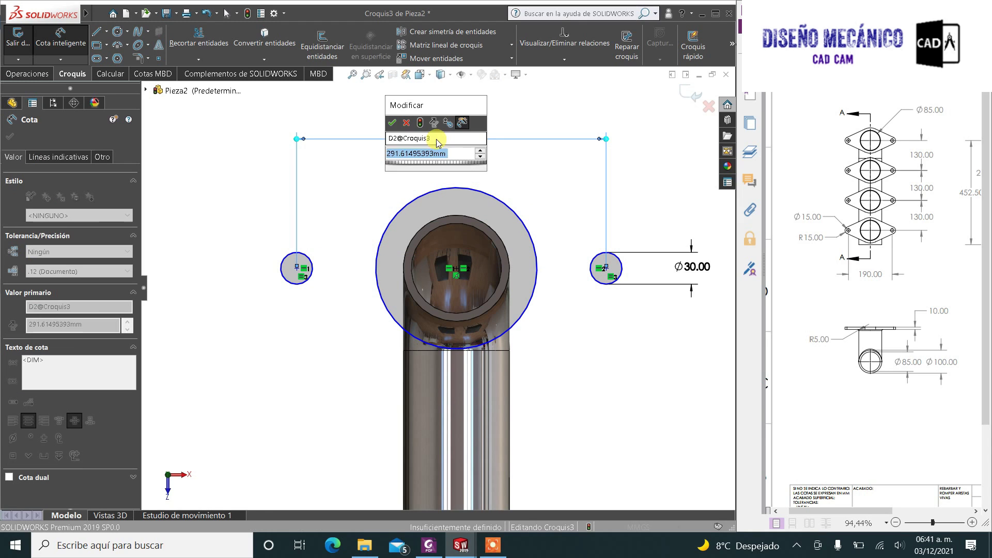
{"action": "type", "text": "190"}
{"action": "key", "text": "Return"}
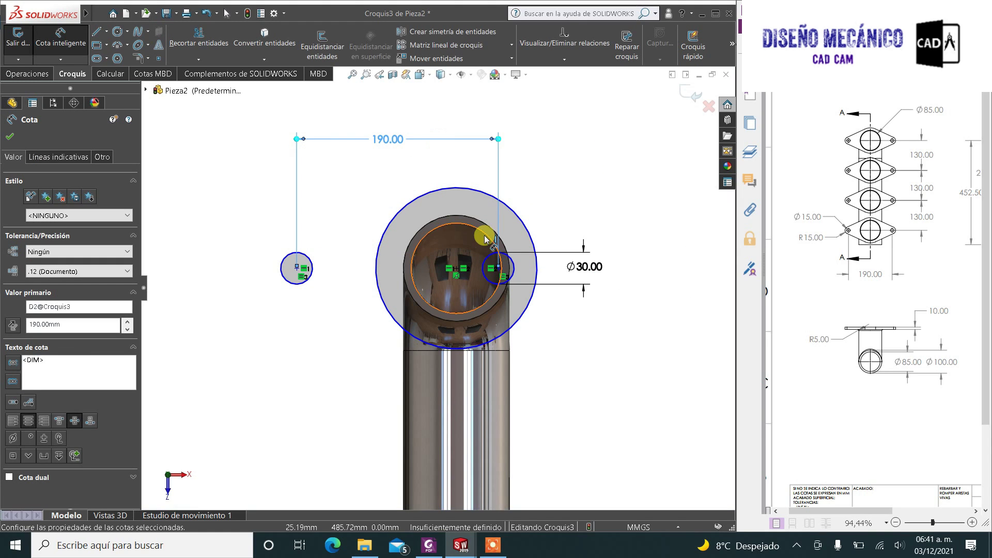
Step: Dimension the big circle's centre to the right small circle as 190/2 (95 mm)
{"action": "left_click", "coordinate": [458, 268]}
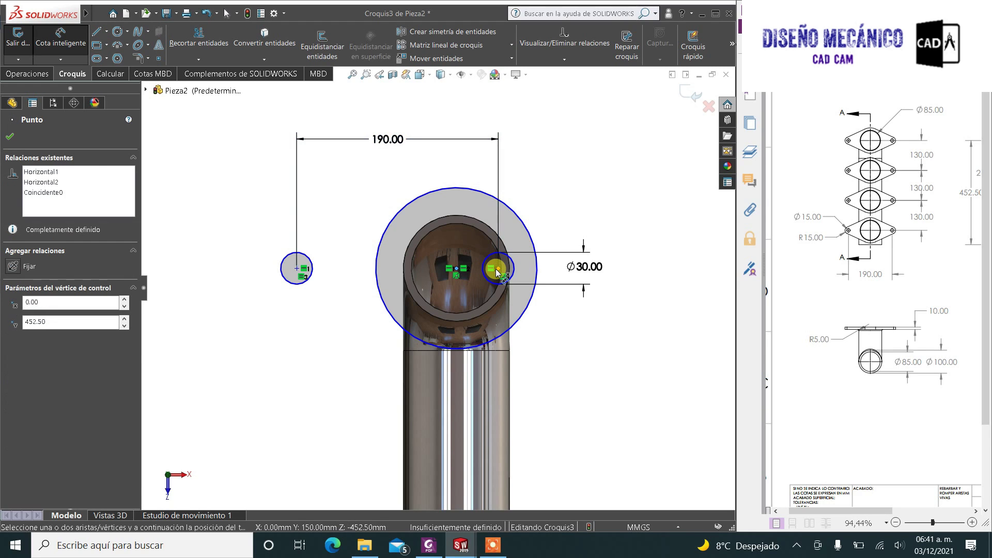
{"action": "left_click", "coordinate": [496, 269]}
{"action": "left_click", "coordinate": [473, 170]}
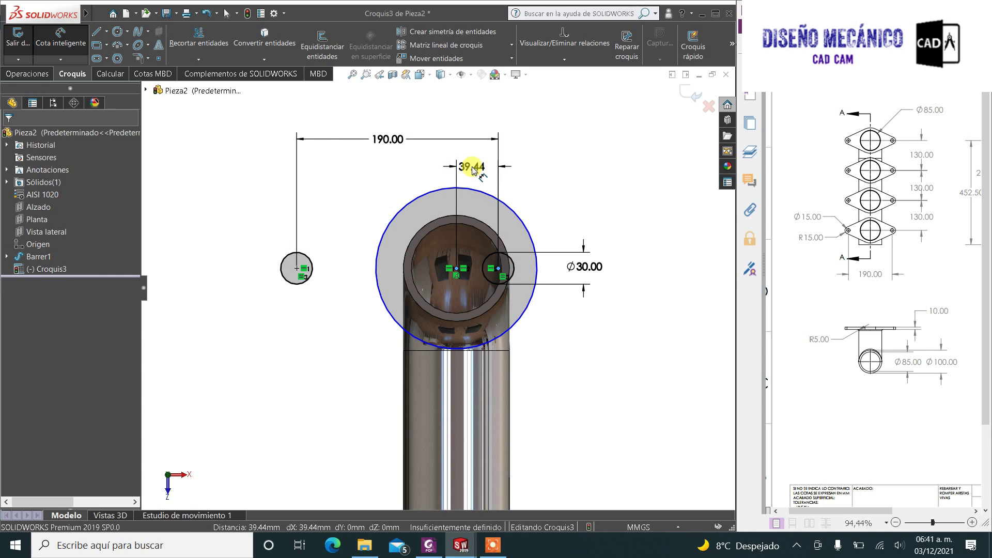
{"action": "type", "text": "190"}
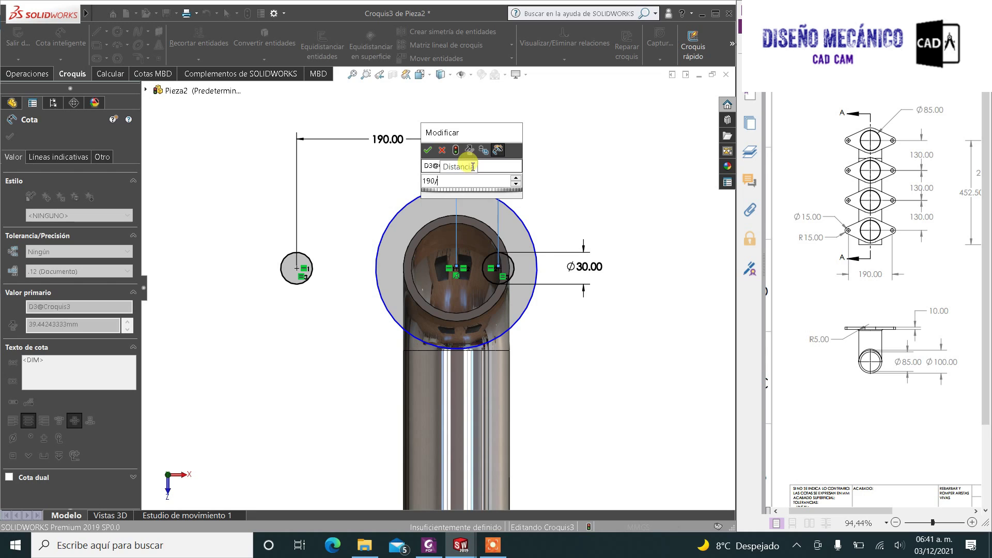
{"action": "type", "text": "/2"}
{"action": "key", "text": "Return"}
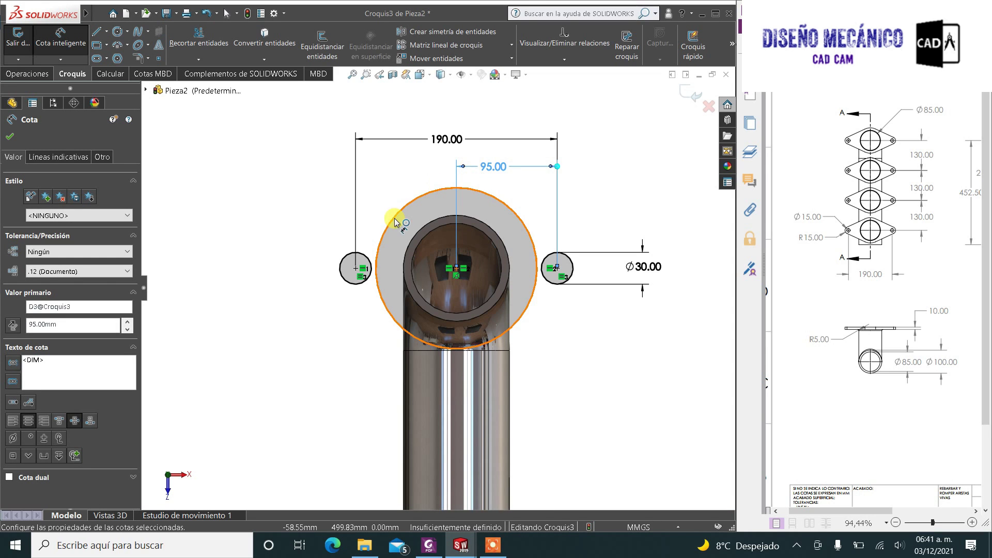
{"action": "key", "text": "Escape"}
{"action": "scroll", "coordinate": [411, 247], "scroll_direction": "down", "scroll_amount": 2}
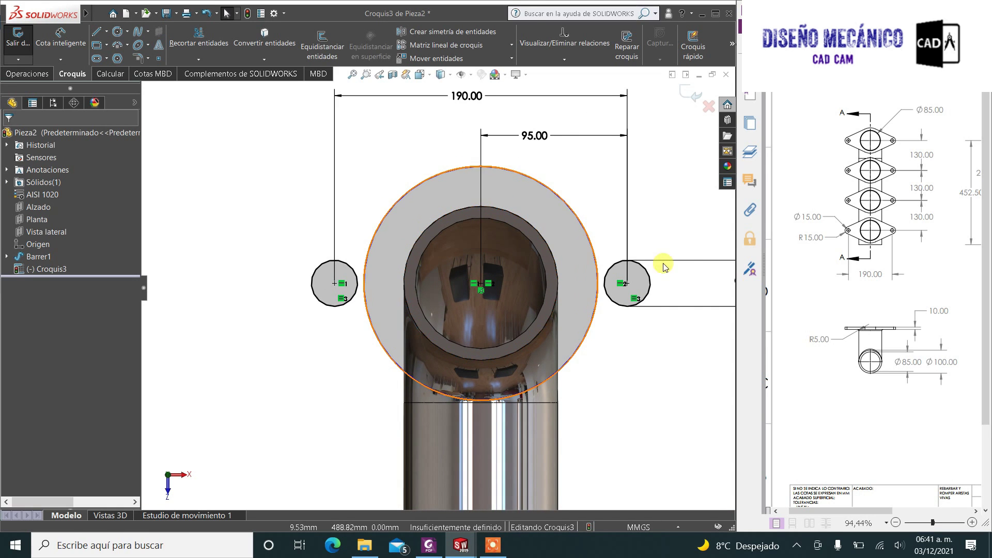
{"action": "left_click", "coordinate": [564, 207]}
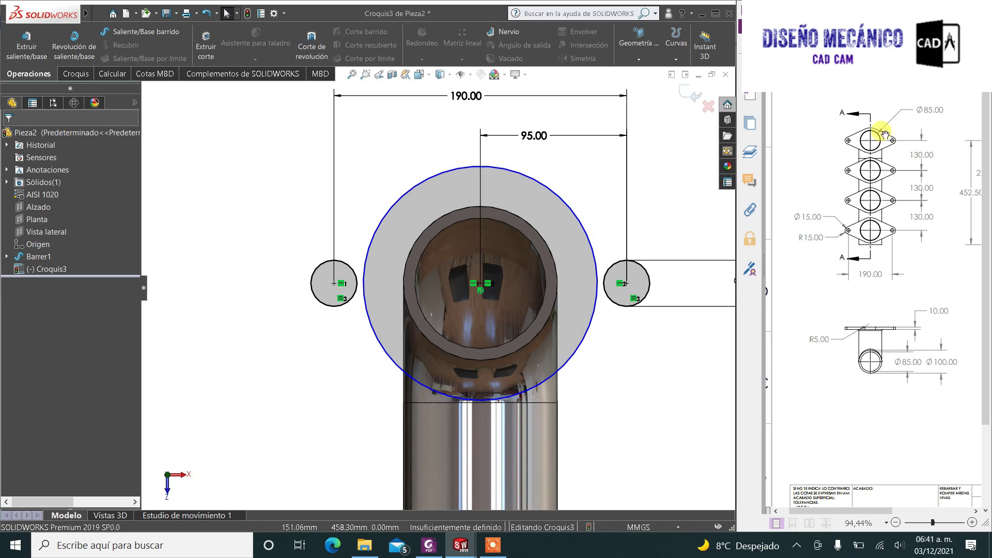
{"action": "mouse_move", "coordinate": [480, 458]}
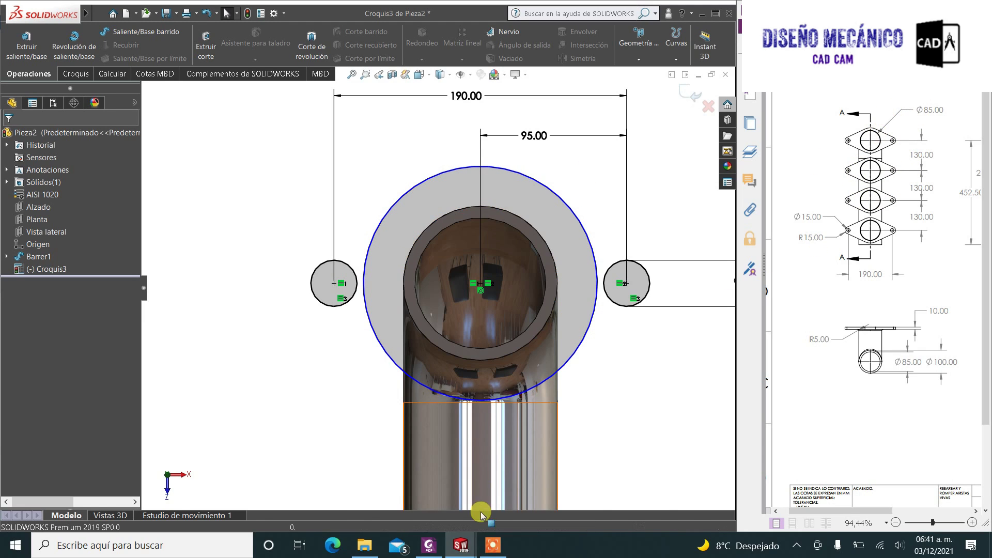
Step: Measure the flange arc as R55.00 in the Pieza1 - Hoja1 drawing, then return to Croquis3
{"action": "left_click", "coordinate": [604, 508]}
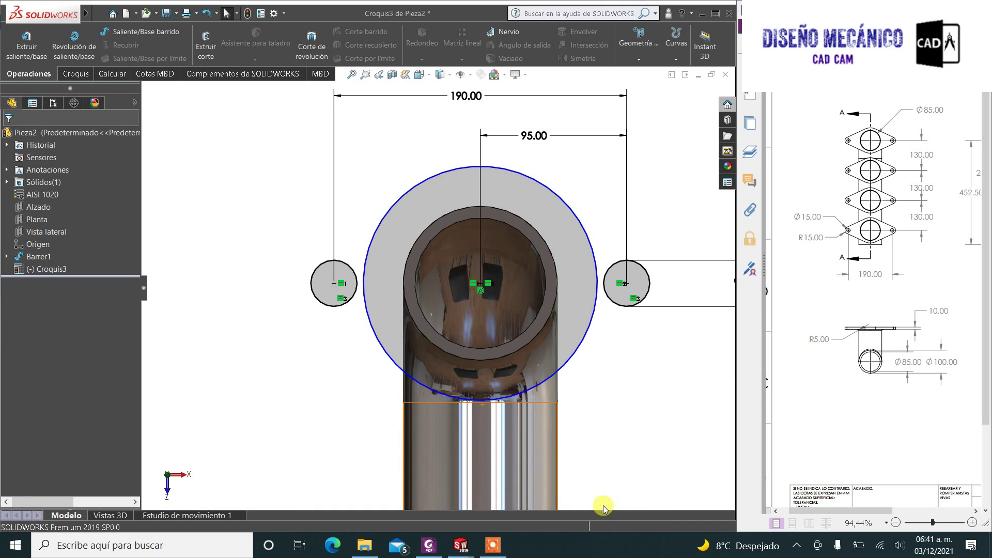
{"action": "scroll", "coordinate": [430, 206], "scroll_direction": "down", "scroll_amount": 3}
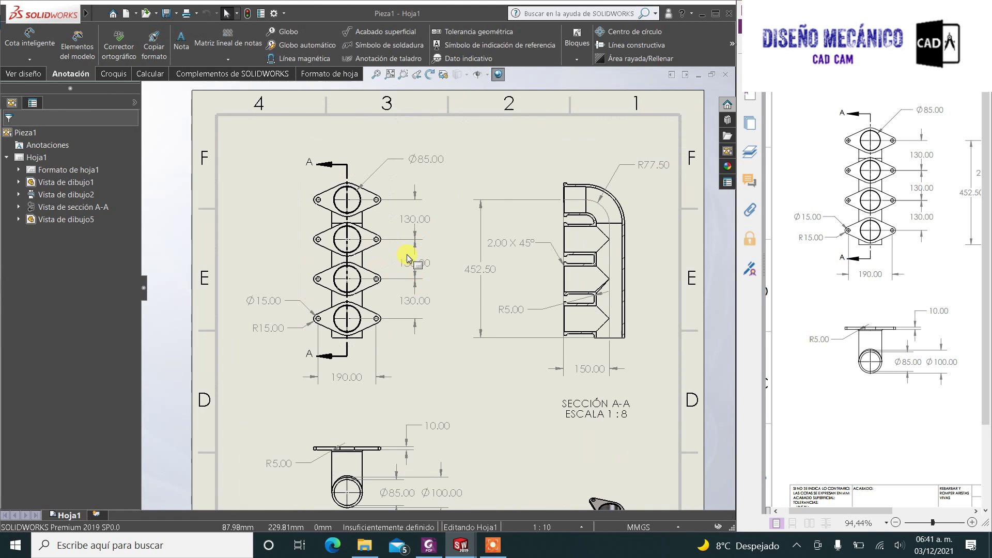
{"action": "scroll", "coordinate": [354, 285], "scroll_direction": "down", "scroll_amount": 2}
{"action": "scroll", "coordinate": [382, 300], "scroll_direction": "down", "scroll_amount": 1}
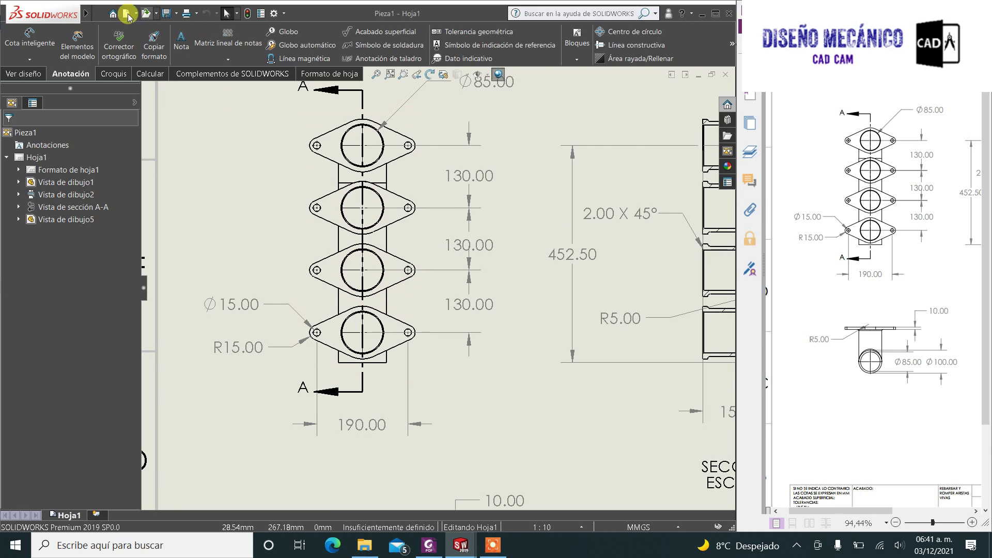
{"action": "left_click", "coordinate": [36, 49]}
{"action": "scroll", "coordinate": [356, 129], "scroll_direction": "down", "scroll_amount": 2}
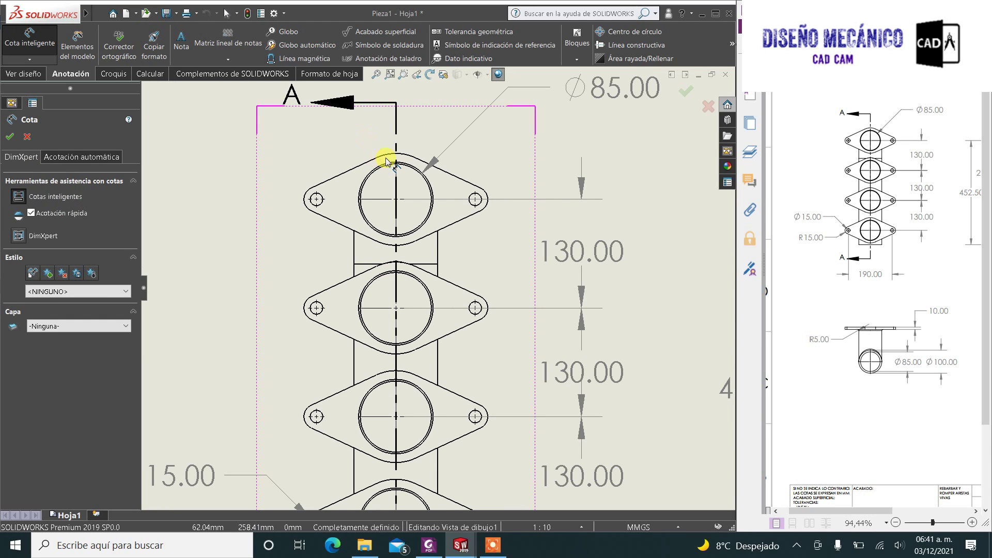
{"action": "left_click", "coordinate": [384, 157]}
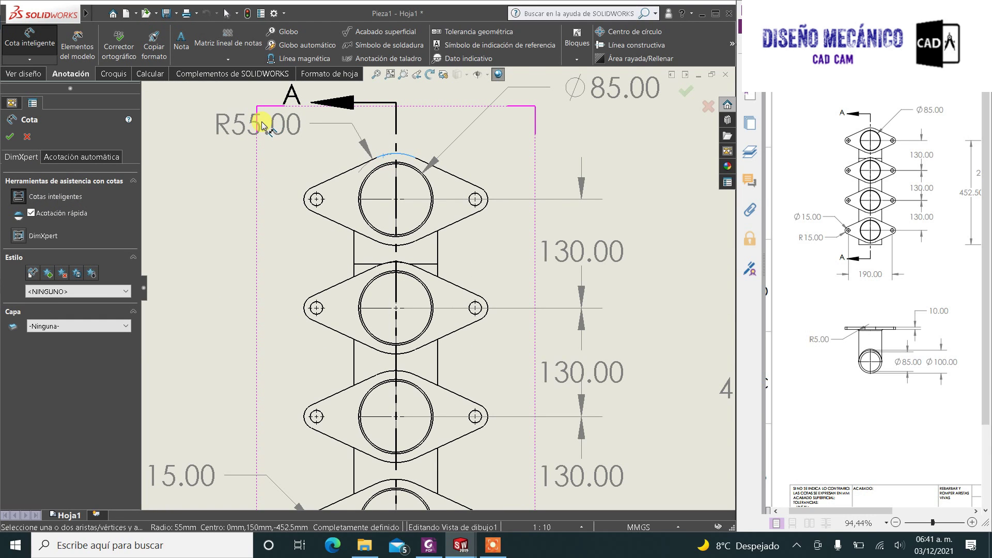
{"action": "left_click", "coordinate": [269, 131]}
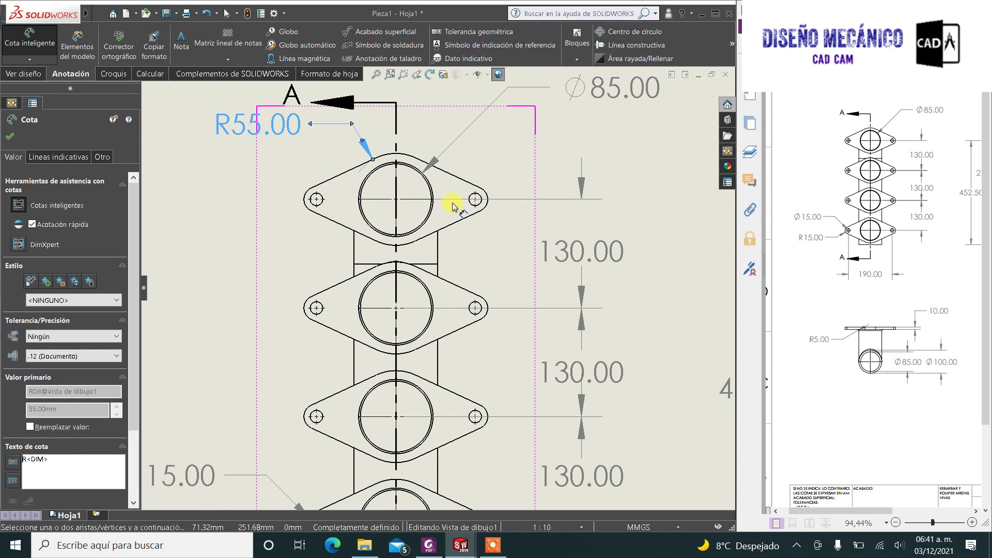
{"action": "mouse_move", "coordinate": [461, 545]}
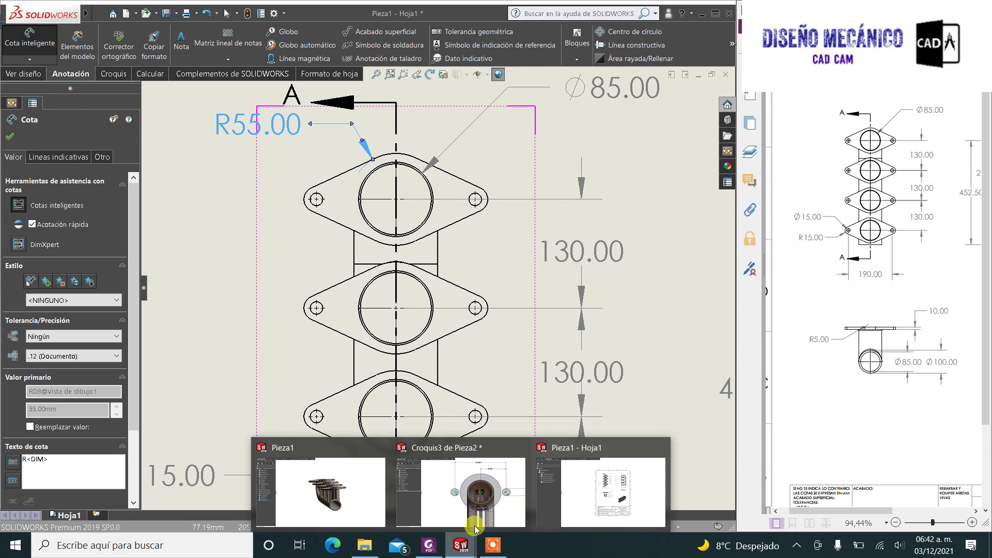
{"action": "left_click", "coordinate": [472, 488]}
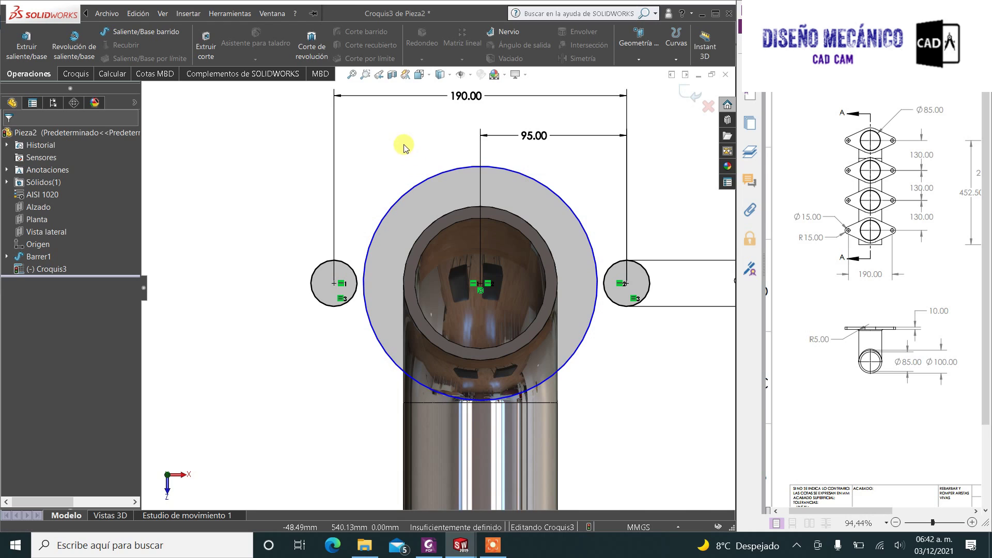
Step: Dimension the large circle around the pipe end to Ø110
{"action": "left_click", "coordinate": [77, 73]}
{"action": "left_click", "coordinate": [78, 40]}
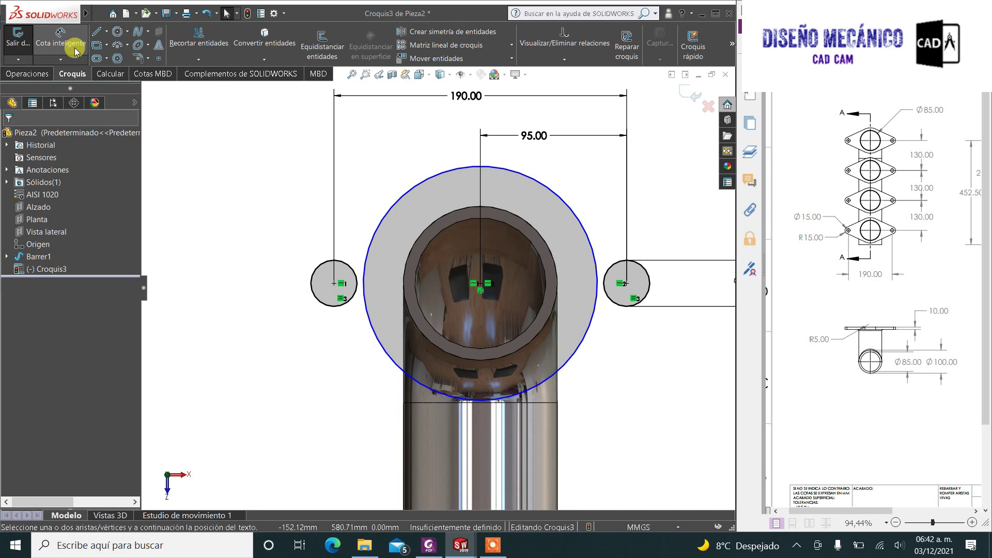
{"action": "left_click", "coordinate": [418, 169]}
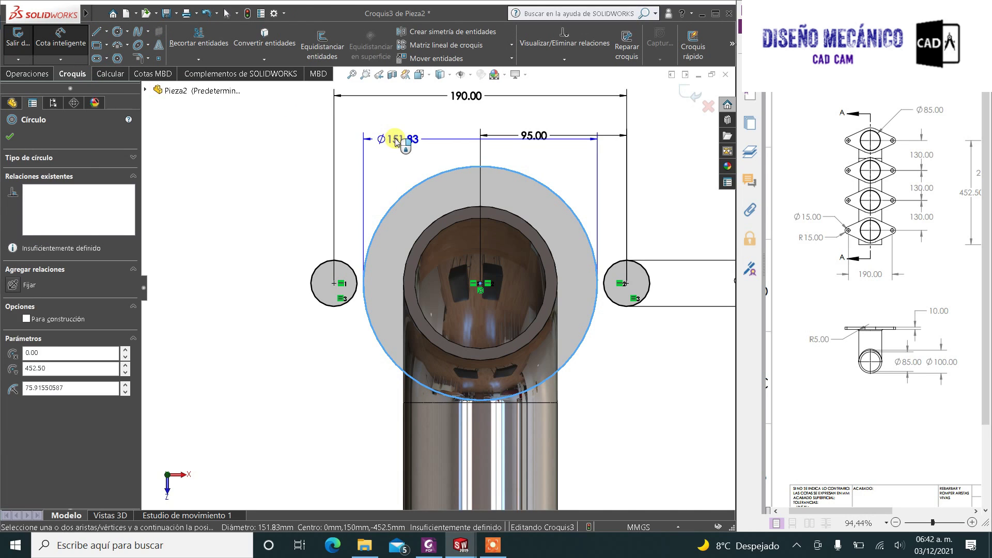
{"action": "left_click", "coordinate": [395, 138]}
{"action": "type", "text": "110"}
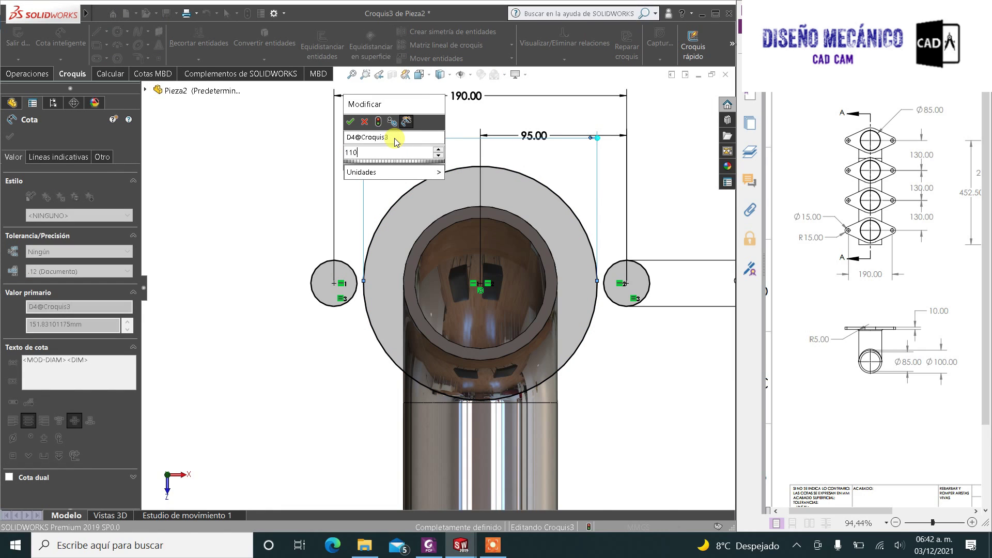
{"action": "key", "text": "Return"}
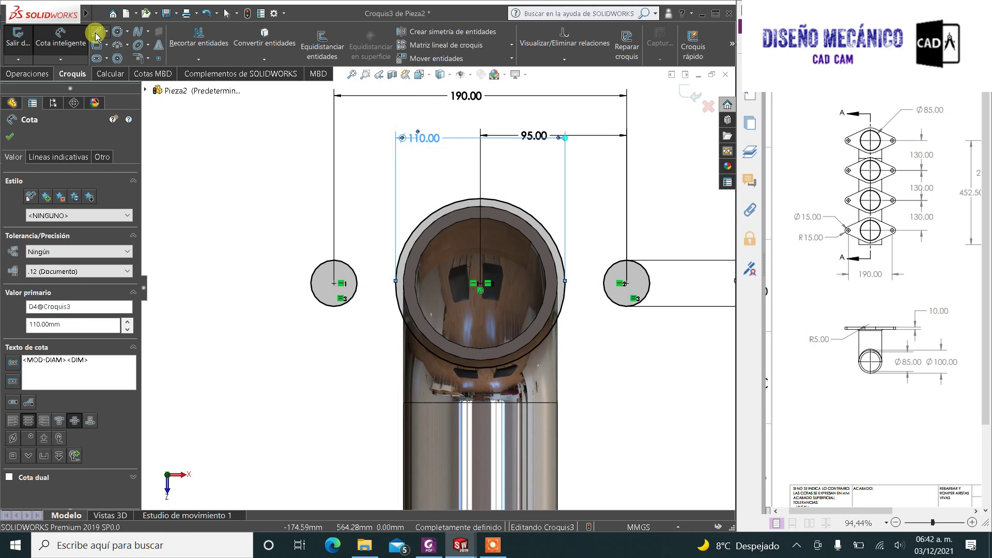
{"action": "left_click", "coordinate": [96, 32]}
{"action": "scroll", "coordinate": [336, 248], "scroll_direction": "down", "scroll_amount": 3}
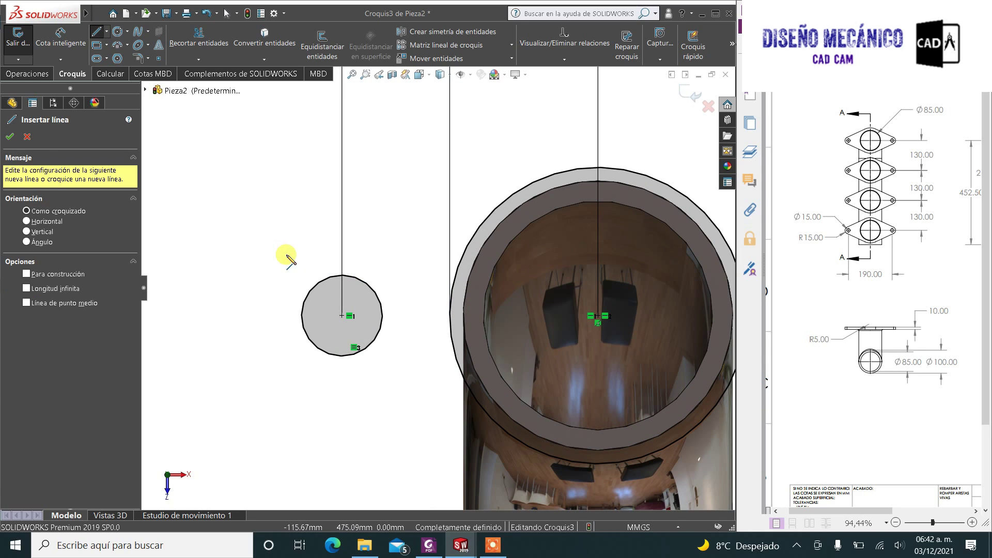
Step: Draw a closed chain of outline lines around the three circles
{"action": "left_click", "coordinate": [287, 256]}
{"action": "scroll", "coordinate": [356, 258], "scroll_direction": "up", "scroll_amount": 3}
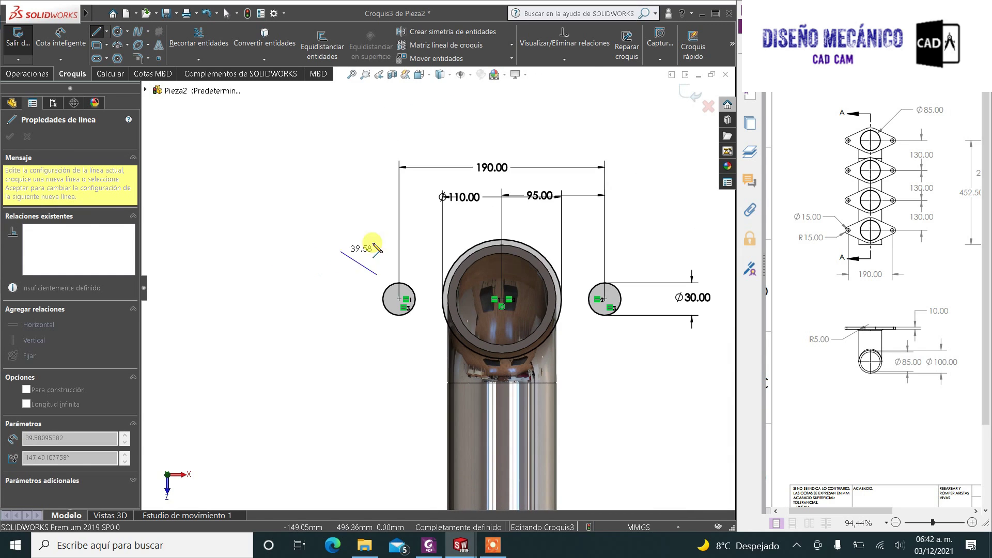
{"action": "left_click", "coordinate": [509, 216]}
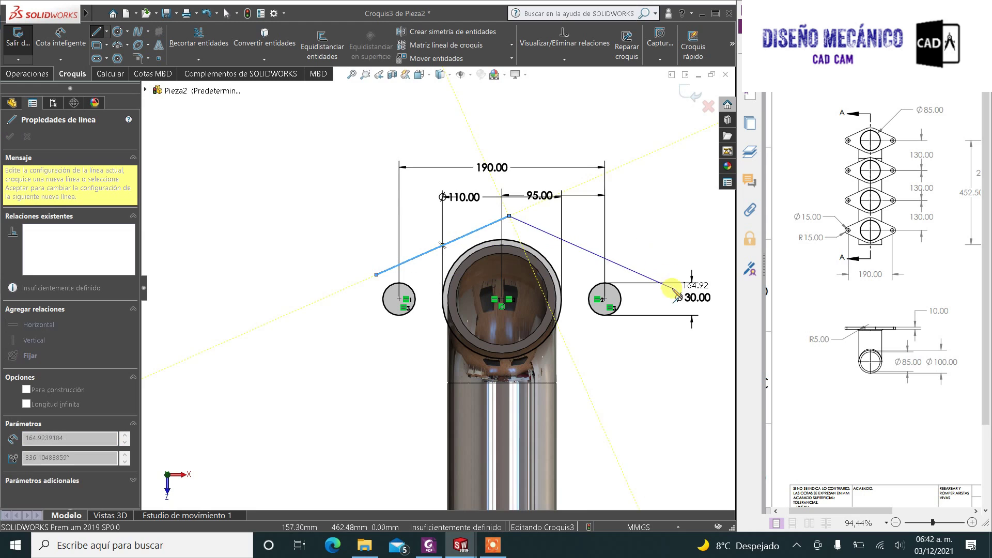
{"action": "left_click", "coordinate": [650, 298]}
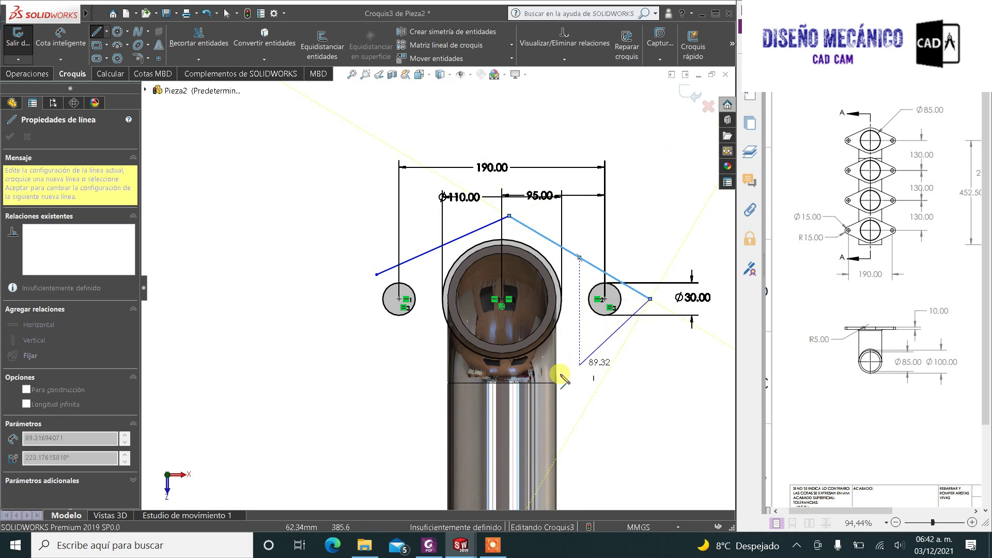
{"action": "left_click", "coordinate": [585, 400]}
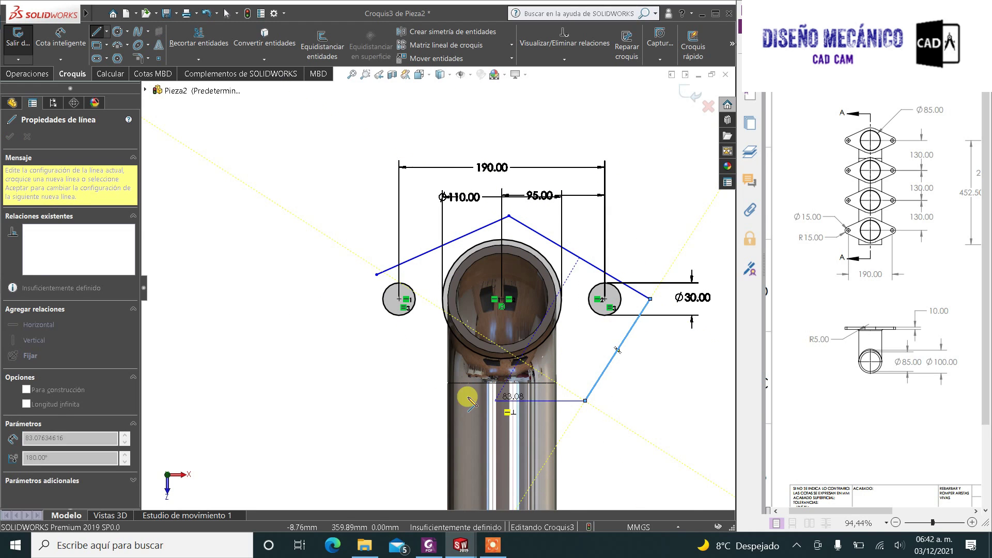
{"action": "left_click", "coordinate": [364, 327]}
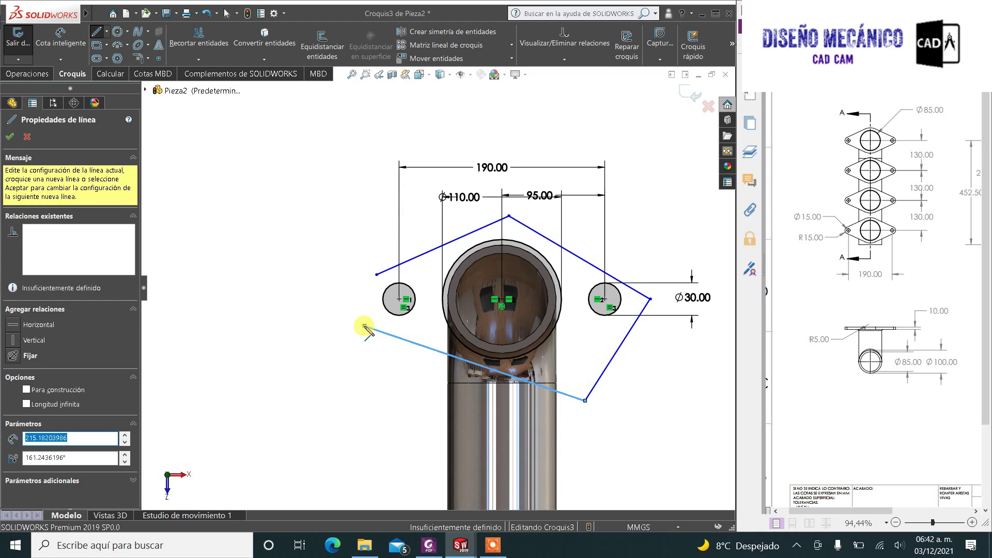
{"action": "left_click", "coordinate": [365, 328]}
{"action": "key", "text": "Escape"}
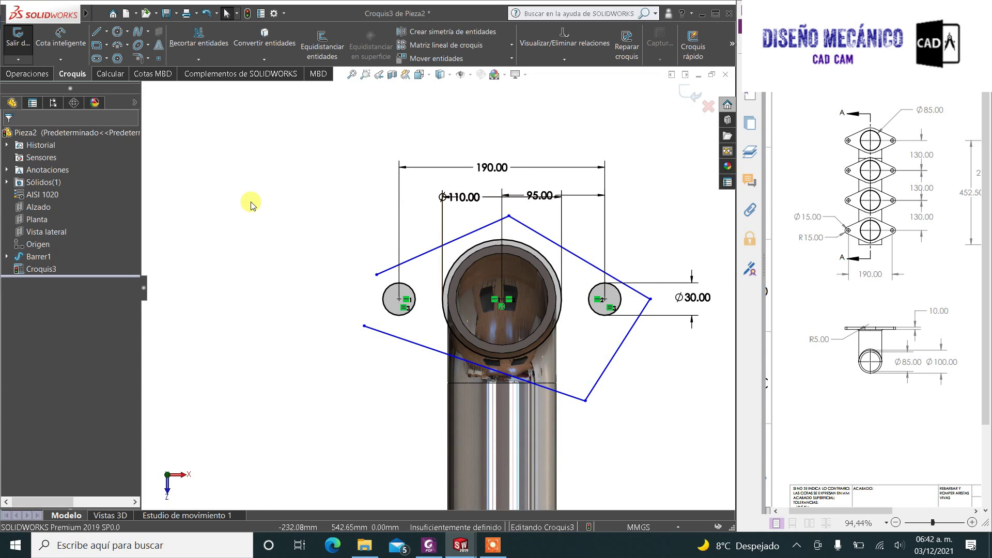
Step: Make the lower and upper outline lines tangent to the left small circle
{"action": "left_click", "coordinate": [391, 327]}
{"action": "left_click", "coordinate": [388, 309], "text": "ctrl"}
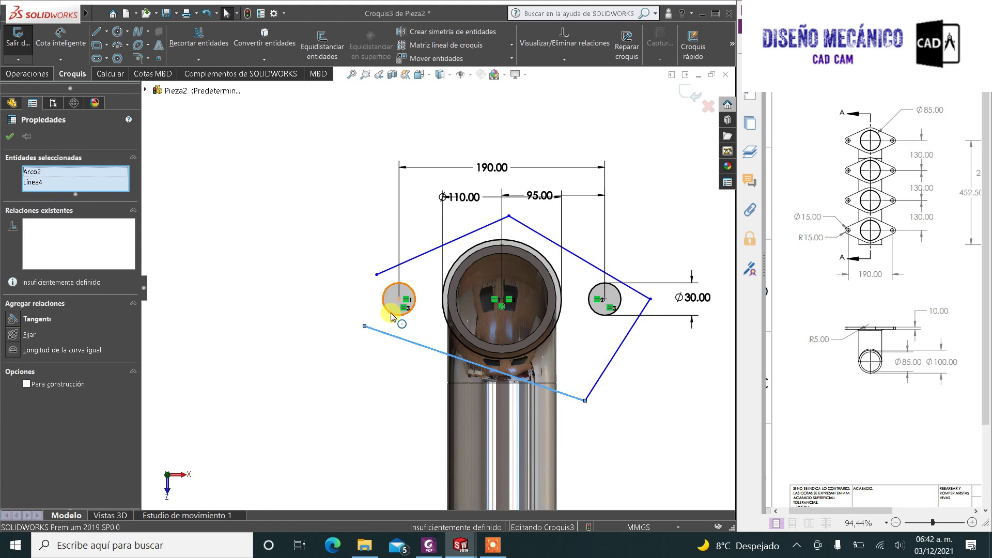
{"action": "left_click", "coordinate": [420, 270]}
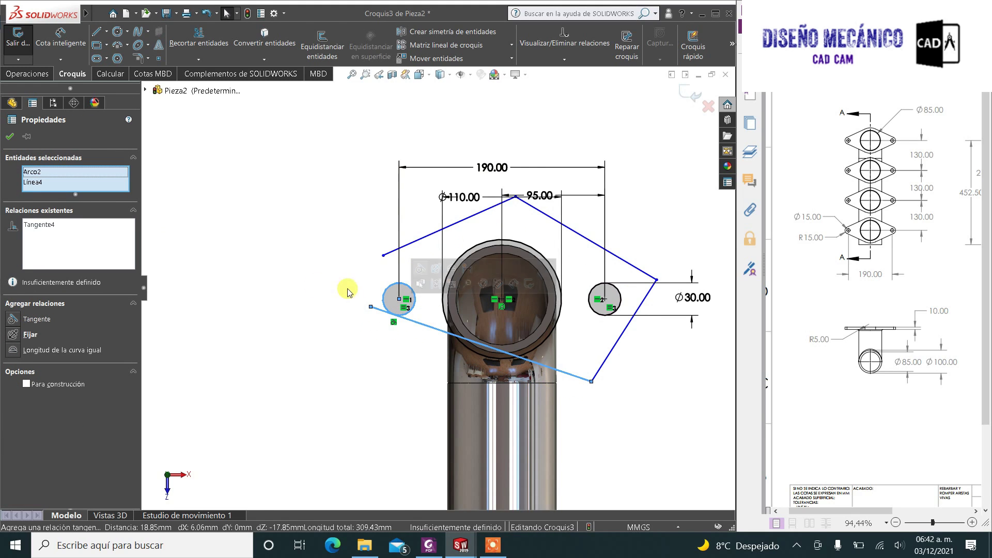
{"action": "left_click", "coordinate": [7, 135]}
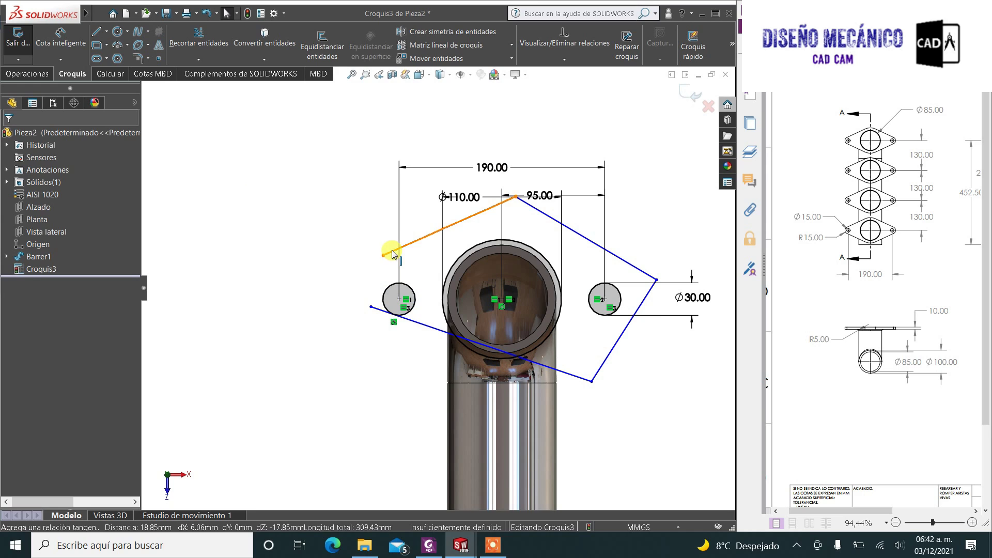
{"action": "left_click", "coordinate": [393, 252]}
{"action": "left_click", "coordinate": [399, 284], "text": "ctrl"}
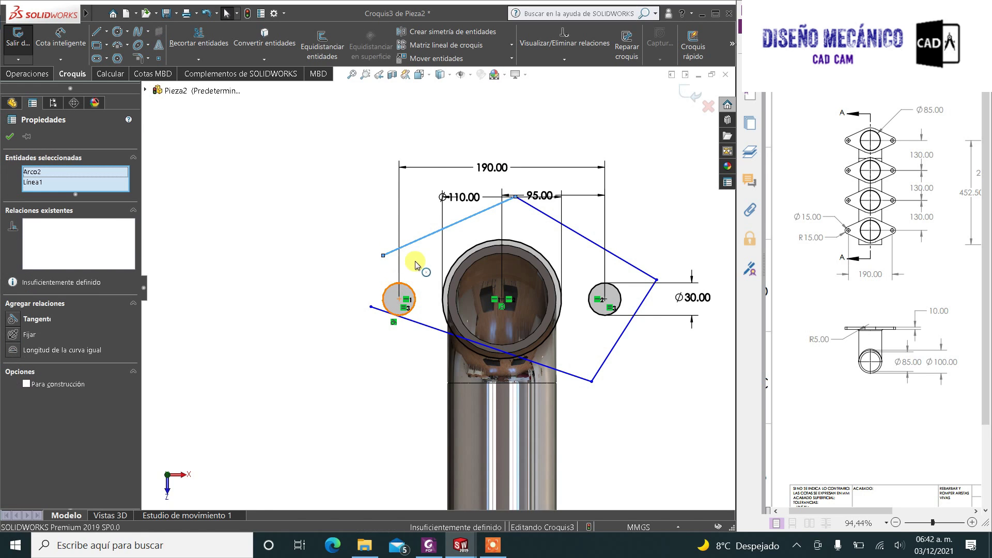
{"action": "left_click", "coordinate": [420, 247]}
{"action": "left_click", "coordinate": [704, 396]}
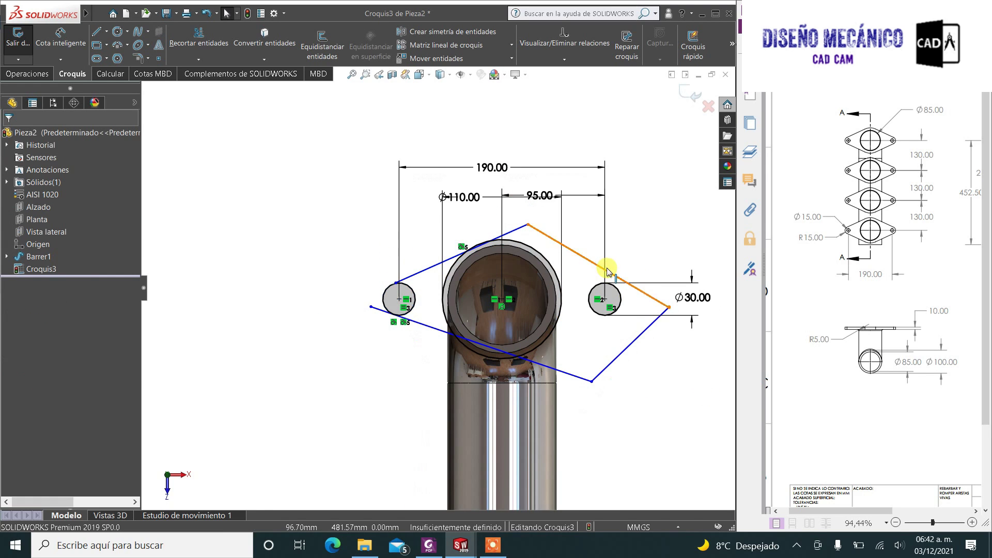
{"action": "scroll", "coordinate": [608, 272], "scroll_direction": "down", "scroll_amount": 3}
Step: Make the two right-side outline lines tangent to the right small circle
{"action": "left_click", "coordinate": [573, 284]}
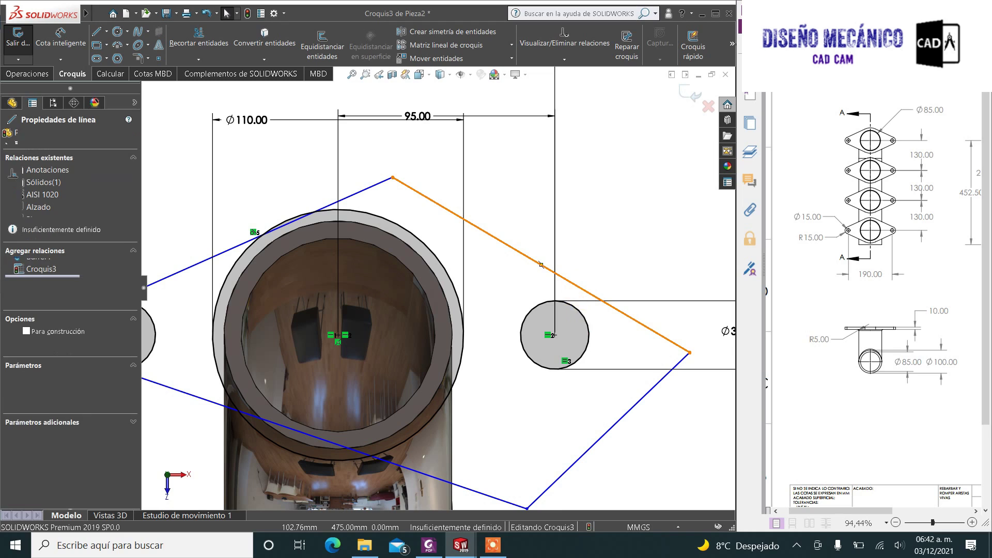
{"action": "left_click", "coordinate": [588, 319], "text": "ctrl"}
{"action": "left_click", "coordinate": [627, 277]}
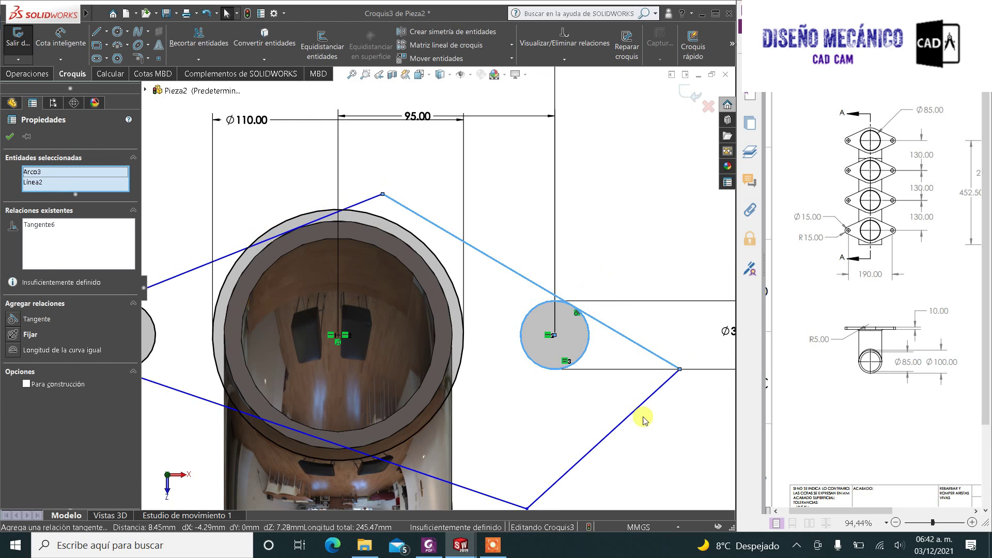
{"action": "left_click", "coordinate": [646, 421]}
{"action": "scroll", "coordinate": [594, 408], "scroll_direction": "up", "scroll_amount": 3}
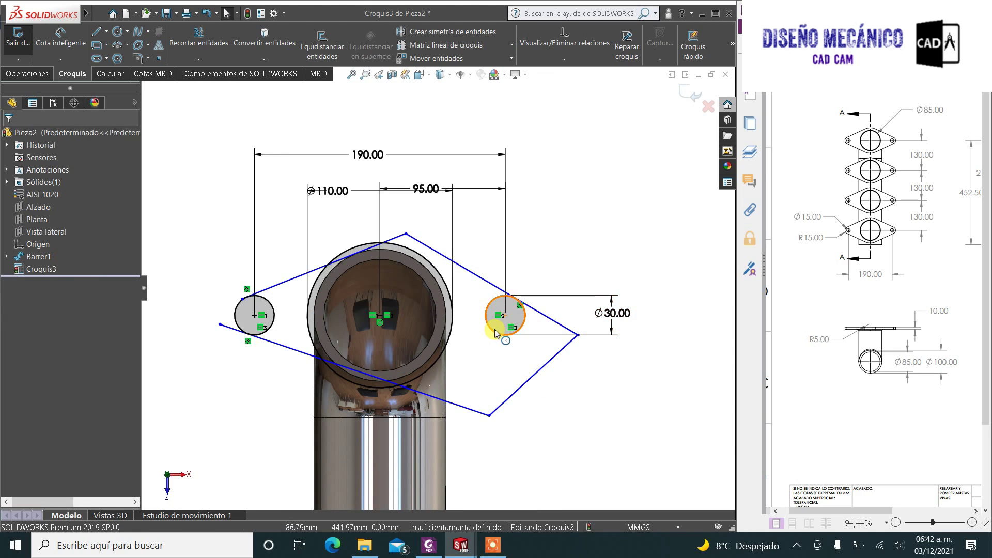
{"action": "left_click", "coordinate": [495, 332]}
{"action": "left_click", "coordinate": [546, 367], "text": "ctrl"}
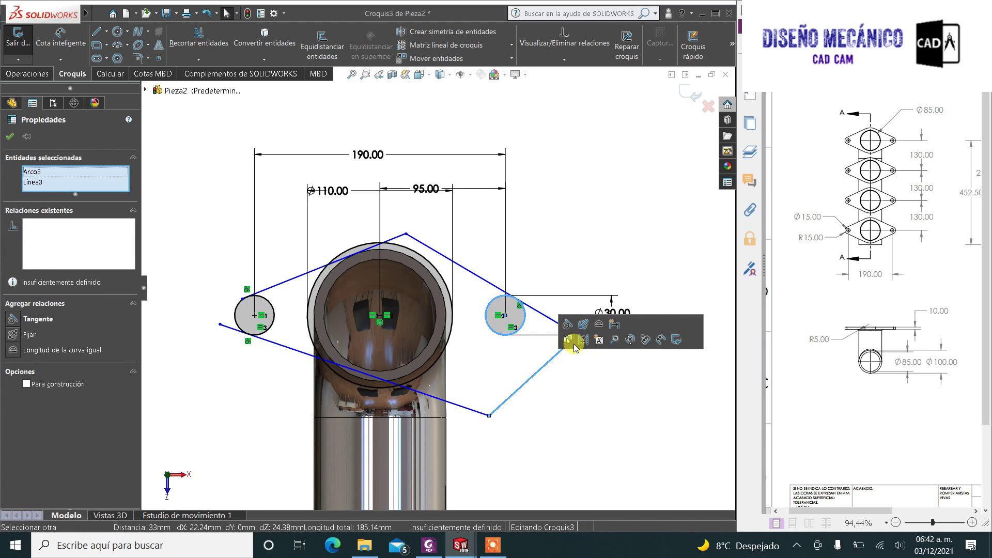
{"action": "left_click", "coordinate": [570, 331]}
{"action": "left_click", "coordinate": [552, 385]}
{"action": "scroll", "coordinate": [460, 340], "scroll_direction": "down", "scroll_amount": 1}
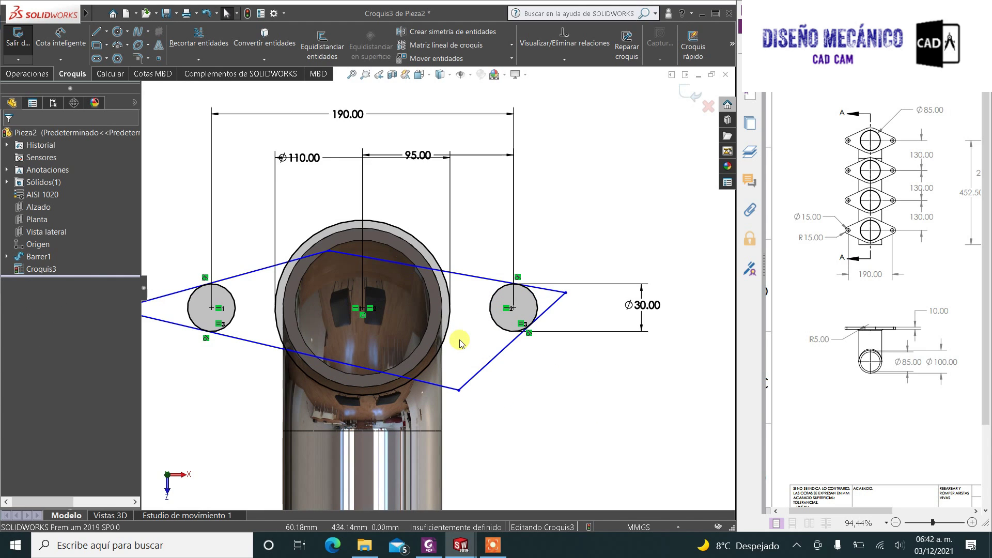
{"action": "scroll", "coordinate": [463, 348], "scroll_direction": "up", "scroll_amount": 1}
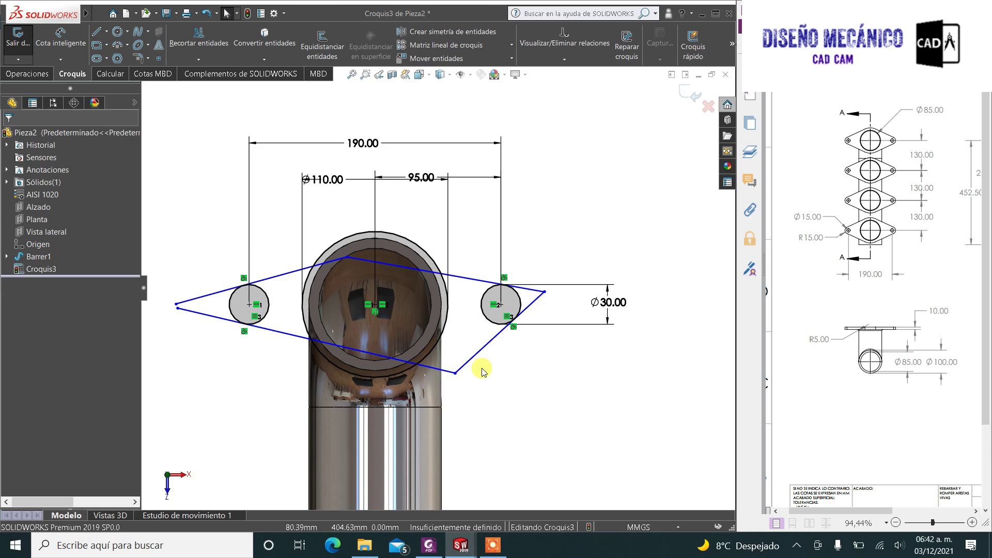
{"action": "scroll", "coordinate": [481, 371], "scroll_direction": "down", "scroll_amount": 1}
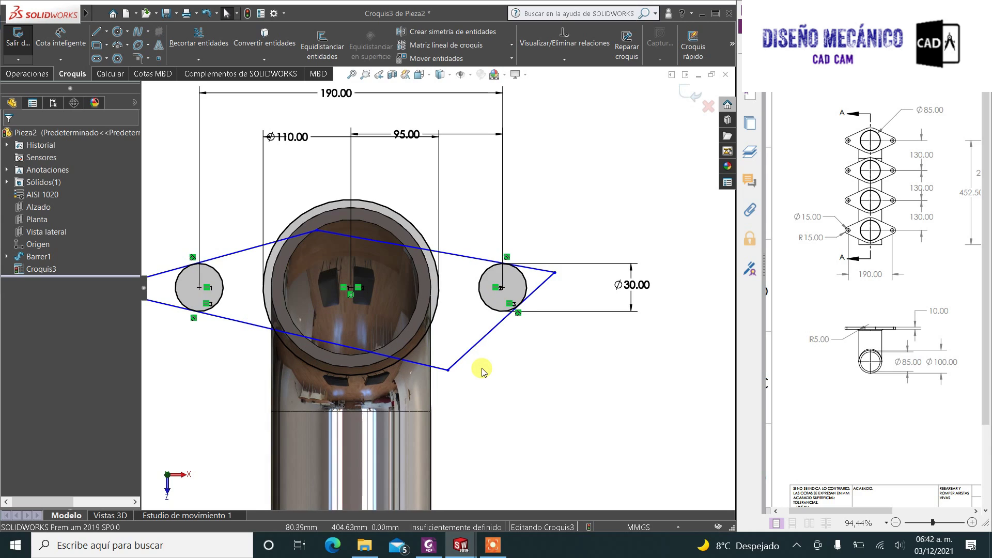
Step: Make the lower-left and lower-right outline lines tangent to the Ø110 circle
{"action": "left_click", "coordinate": [342, 346]}
{"action": "left_click", "coordinate": [320, 368], "text": "ctrl"}
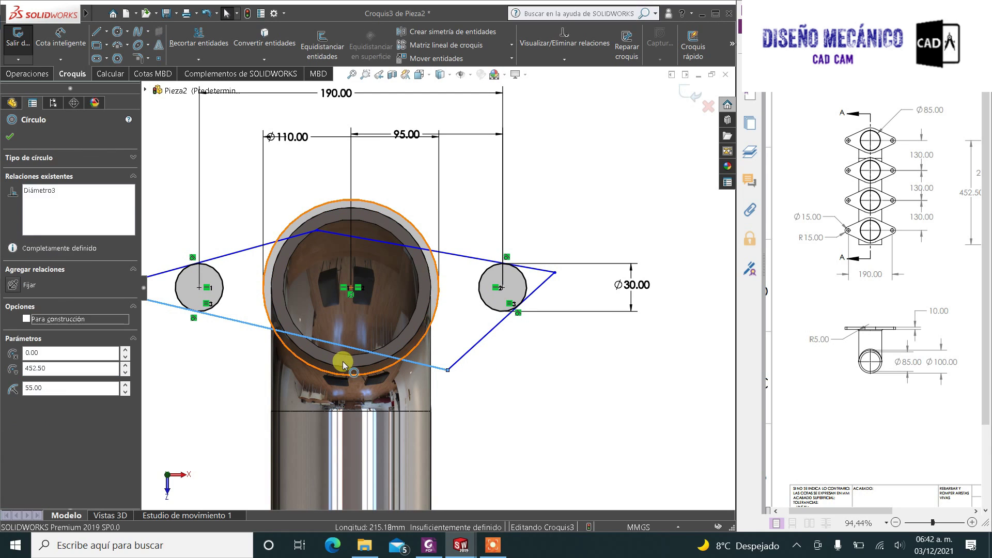
{"action": "left_click", "coordinate": [356, 328]}
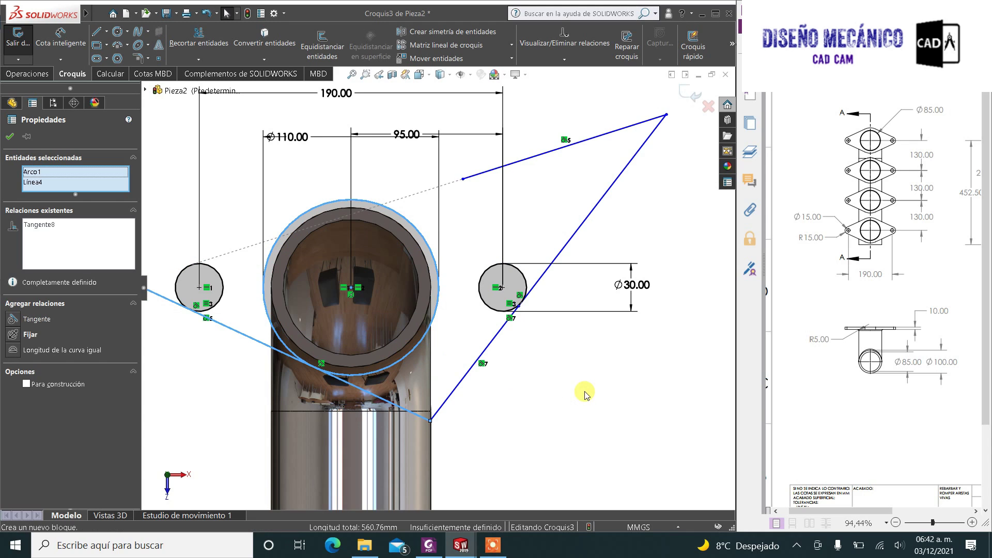
{"action": "left_click", "coordinate": [582, 391]}
{"action": "scroll", "coordinate": [583, 391], "scroll_direction": "up", "scroll_amount": 3}
{"action": "scroll", "coordinate": [469, 221], "scroll_direction": "down", "scroll_amount": 3}
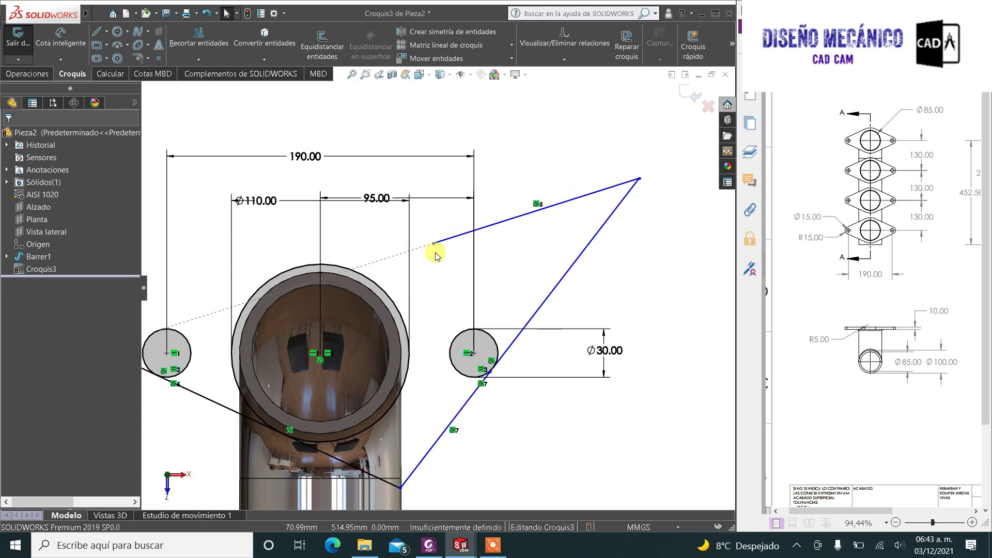
{"action": "scroll", "coordinate": [372, 335], "scroll_direction": "up", "scroll_amount": 1}
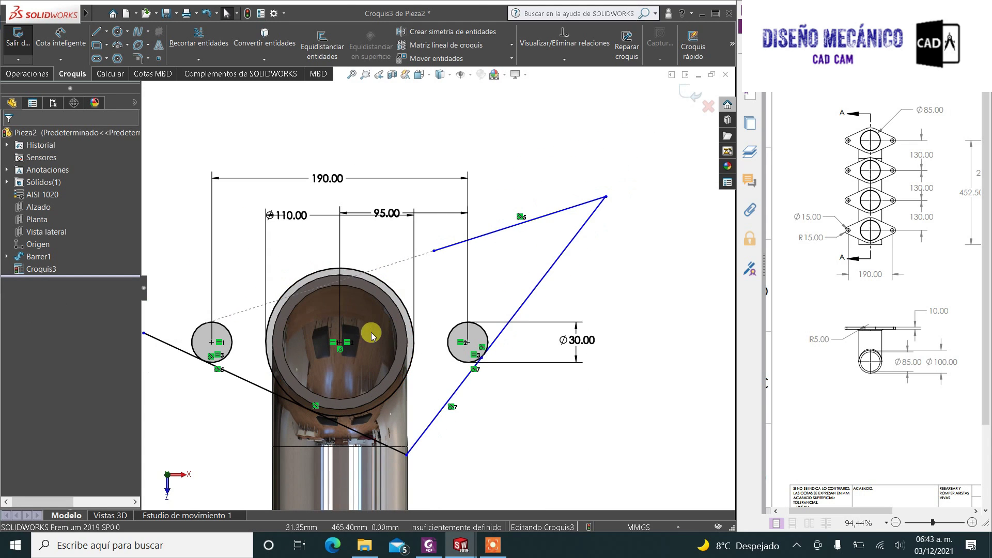
{"action": "left_click", "coordinate": [447, 408]}
{"action": "left_click", "coordinate": [399, 389], "text": "ctrl"}
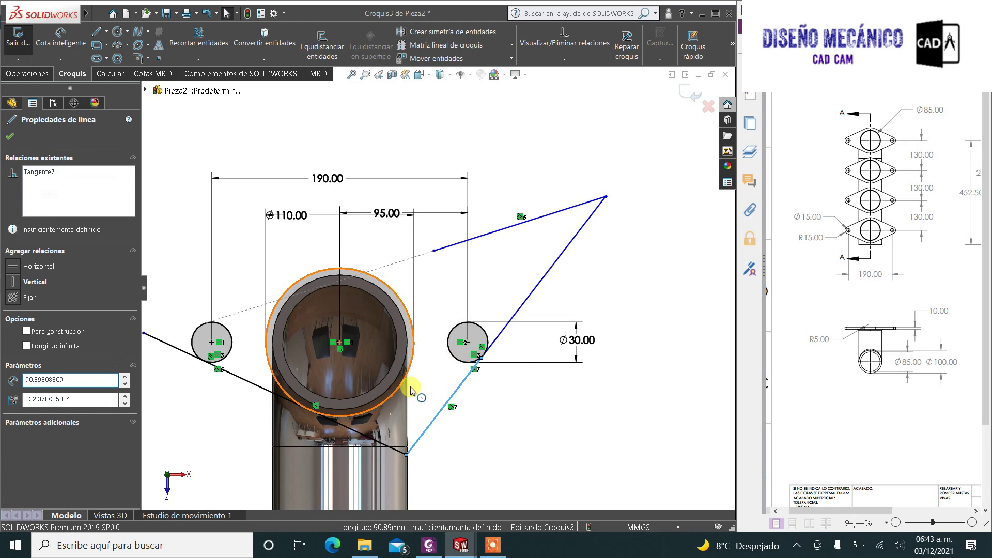
{"action": "left_click", "coordinate": [427, 344]}
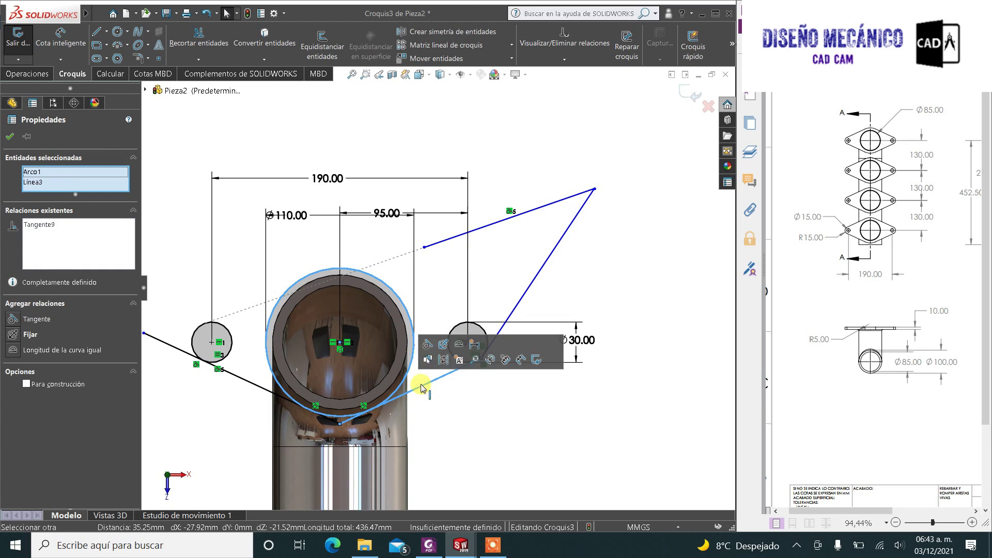
{"action": "left_click", "coordinate": [484, 439]}
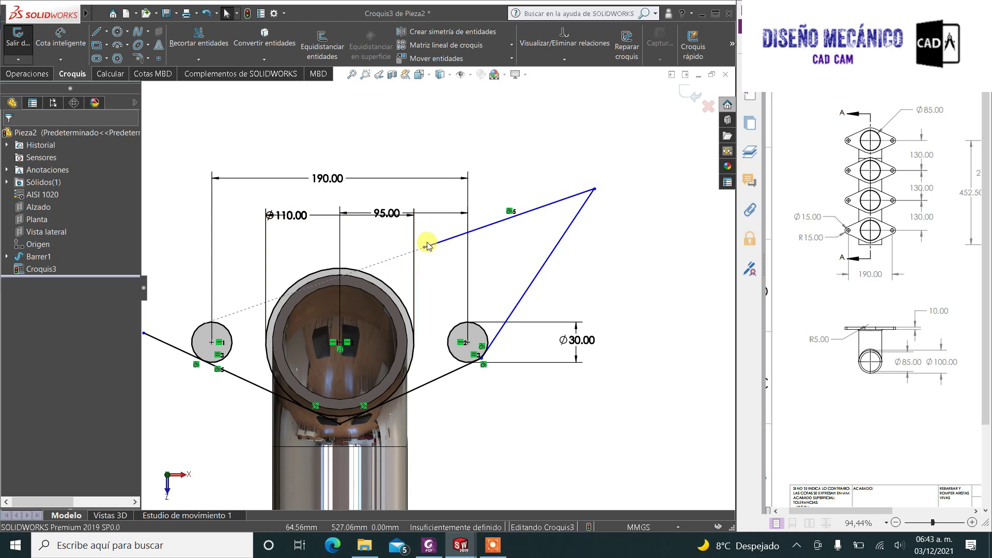
Step: Drag the upper outline's corner point over the pipe
{"action": "mouse_move", "coordinate": [424, 248]}
{"action": "left_mouse_down"}
{"action": "mouse_move", "coordinate": [317, 257]}
{"action": "mouse_move", "coordinate": [188, 290]}
{"action": "mouse_move", "coordinate": [294, 260]}
{"action": "mouse_move", "coordinate": [325, 314]}
{"action": "left_mouse_up"}
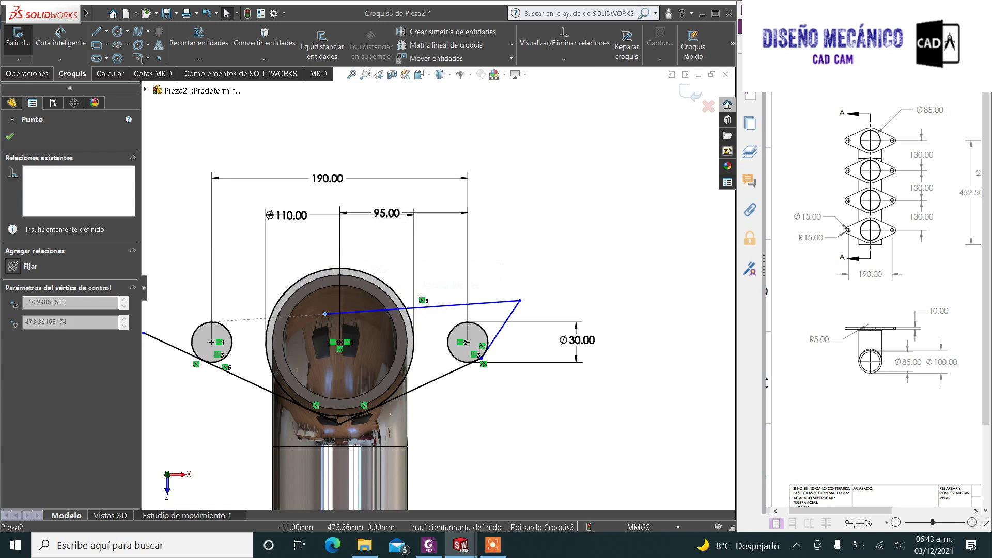
{"action": "left_click", "coordinate": [559, 420]}
{"action": "scroll", "coordinate": [516, 362], "scroll_direction": "down", "scroll_amount": 2}
{"action": "scroll", "coordinate": [496, 333], "scroll_direction": "down", "scroll_amount": 2}
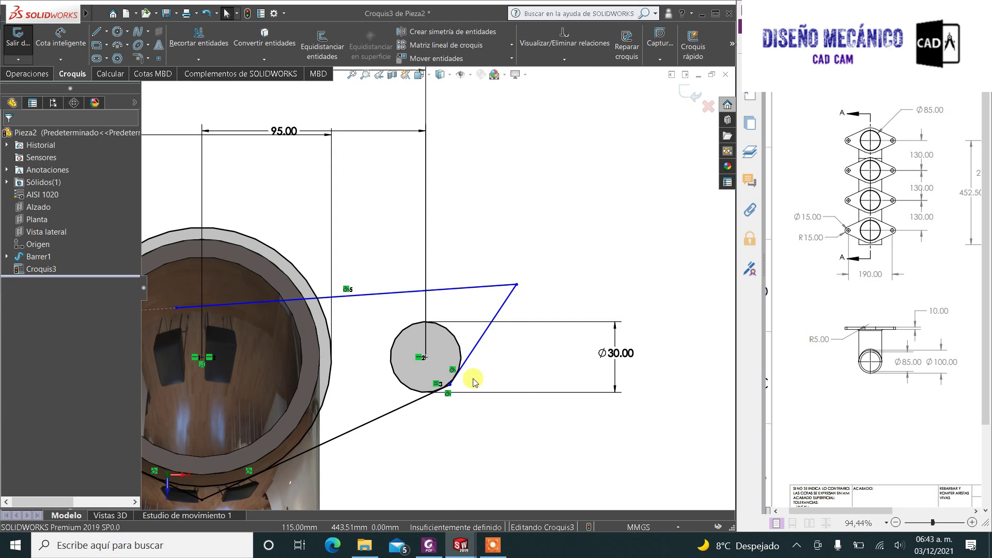
{"action": "scroll", "coordinate": [474, 382], "scroll_direction": "down", "scroll_amount": 2}
{"action": "scroll", "coordinate": [433, 373], "scroll_direction": "down", "scroll_amount": 1}
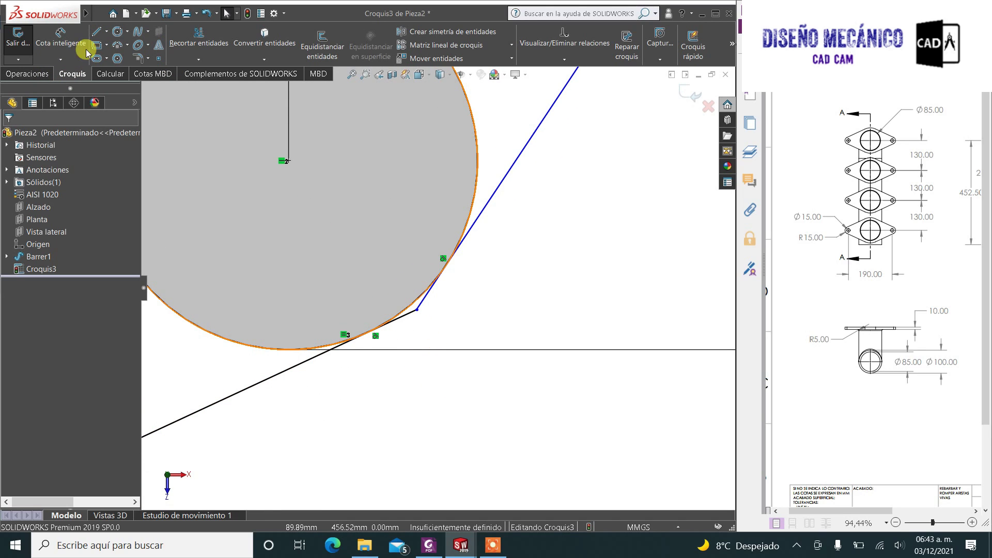
Step: Briefly open Trim Entities, then drag the upper line's end to a peak above the pipe
{"action": "left_click", "coordinate": [205, 44]}
{"action": "scroll", "coordinate": [424, 299], "scroll_direction": "down", "scroll_amount": 5}
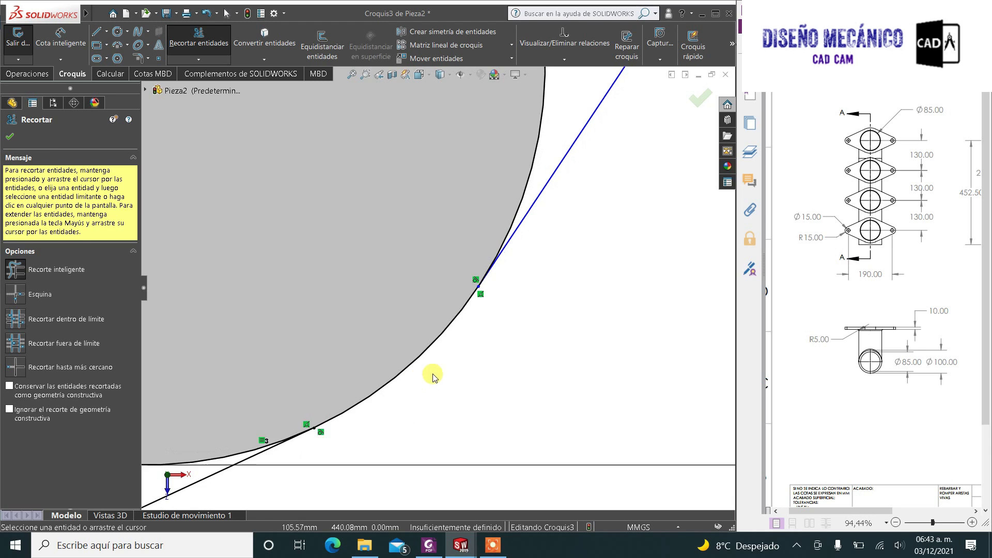
{"action": "scroll", "coordinate": [434, 372], "scroll_direction": "up", "scroll_amount": 5}
{"action": "scroll", "coordinate": [476, 344], "scroll_direction": "up", "scroll_amount": 5}
{"action": "scroll", "coordinate": [465, 290], "scroll_direction": "up", "scroll_amount": 4}
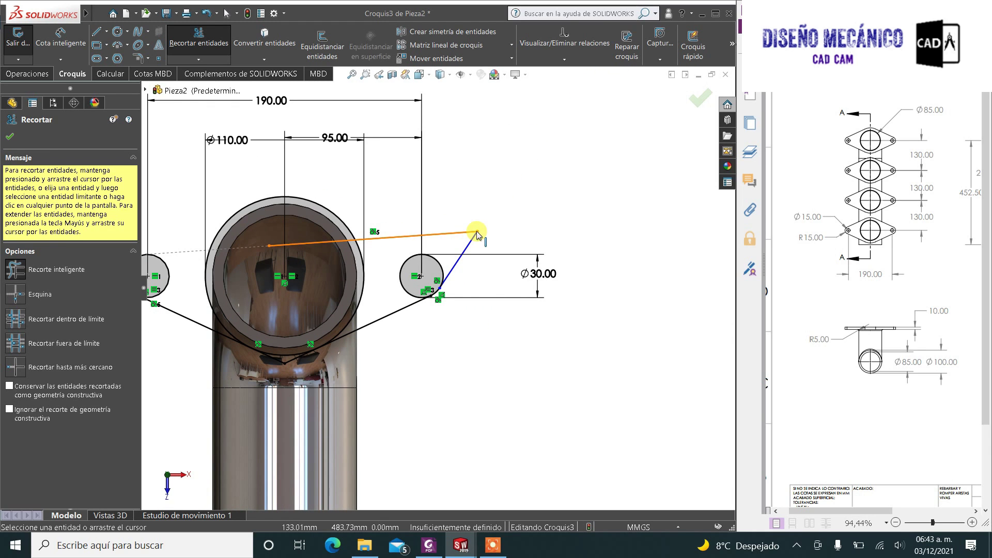
{"action": "key", "text": "Escape"}
{"action": "left_click_drag", "start_coordinate": [476, 231], "coordinate": [279, 177]}
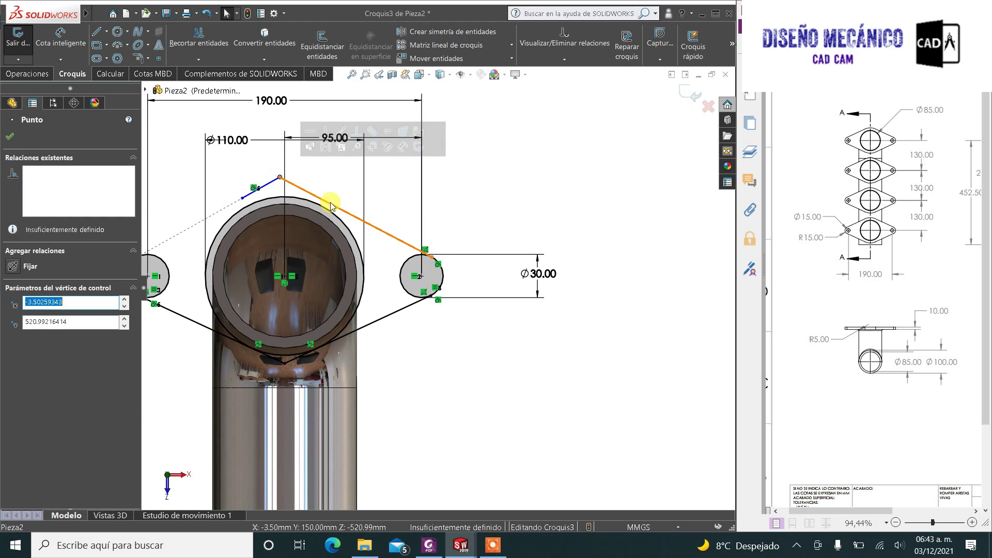
{"action": "scroll", "coordinate": [495, 210], "scroll_direction": "up", "scroll_amount": 3}
Step: Attach the upper-left line's loose end onto the left small circle
{"action": "left_click", "coordinate": [499, 212]}
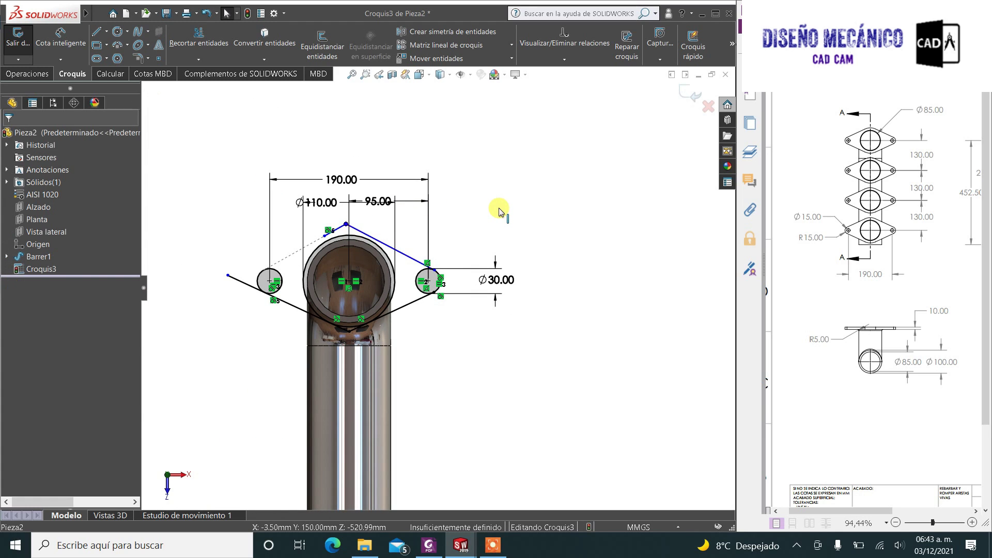
{"action": "scroll", "coordinate": [325, 238], "scroll_direction": "down", "scroll_amount": 3}
{"action": "scroll", "coordinate": [327, 236], "scroll_direction": "down", "scroll_amount": 1}
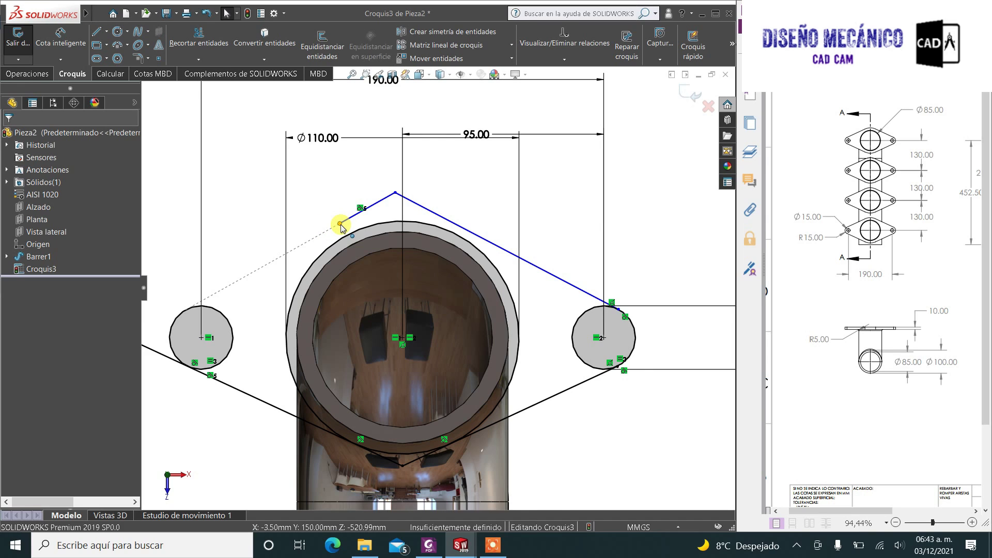
{"action": "left_click", "coordinate": [341, 226]}
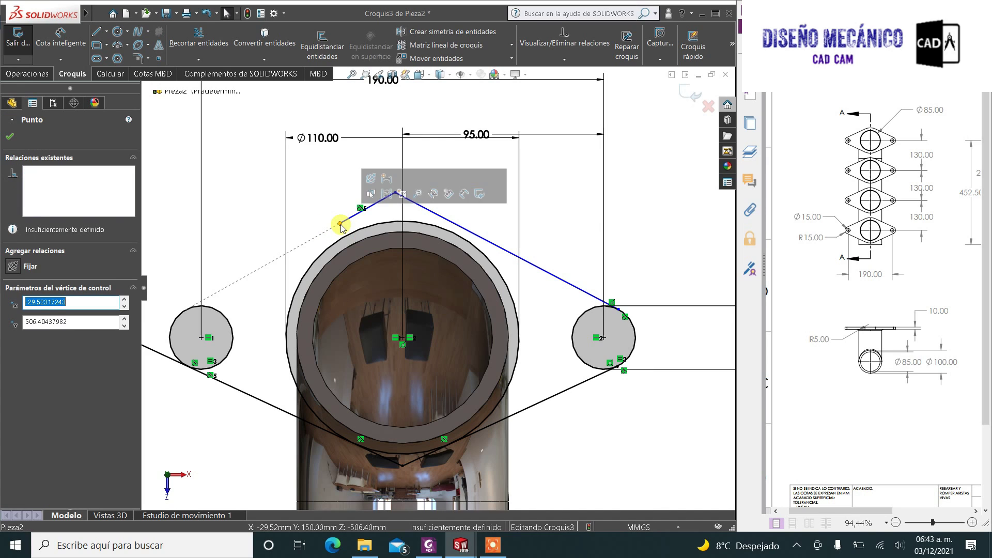
{"action": "left_click", "coordinate": [216, 312], "text": "ctrl"}
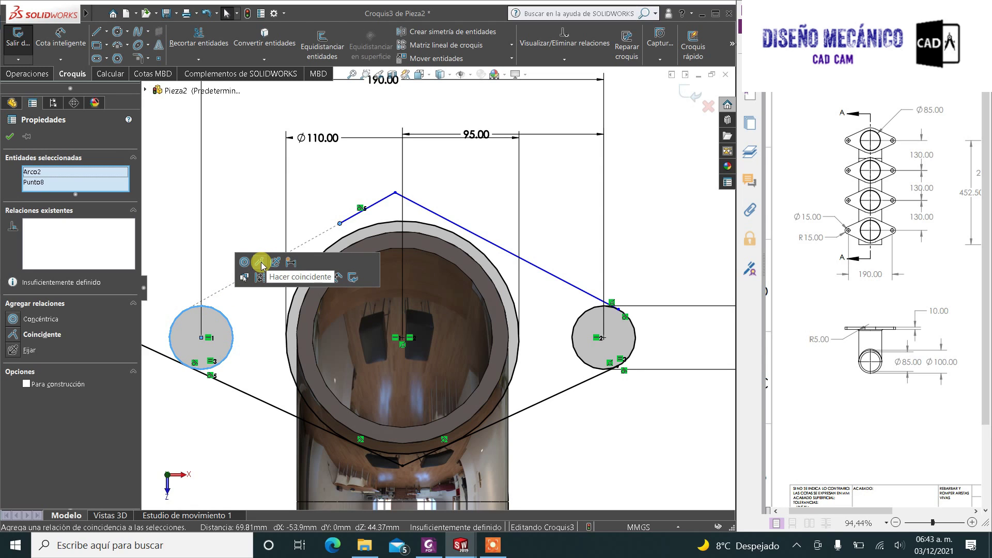
{"action": "left_click", "coordinate": [260, 262]}
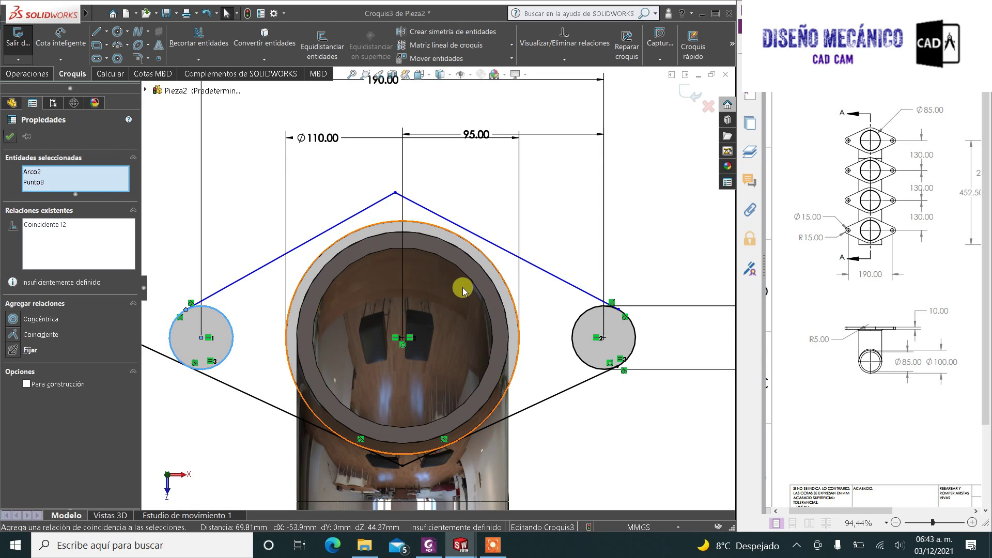
{"action": "scroll", "coordinate": [465, 296], "scroll_direction": "up", "scroll_amount": 2}
{"action": "scroll", "coordinate": [472, 250], "scroll_direction": "down", "scroll_amount": 2}
{"action": "scroll", "coordinate": [488, 248], "scroll_direction": "down", "scroll_amount": 1}
{"action": "left_click", "coordinate": [488, 248]}
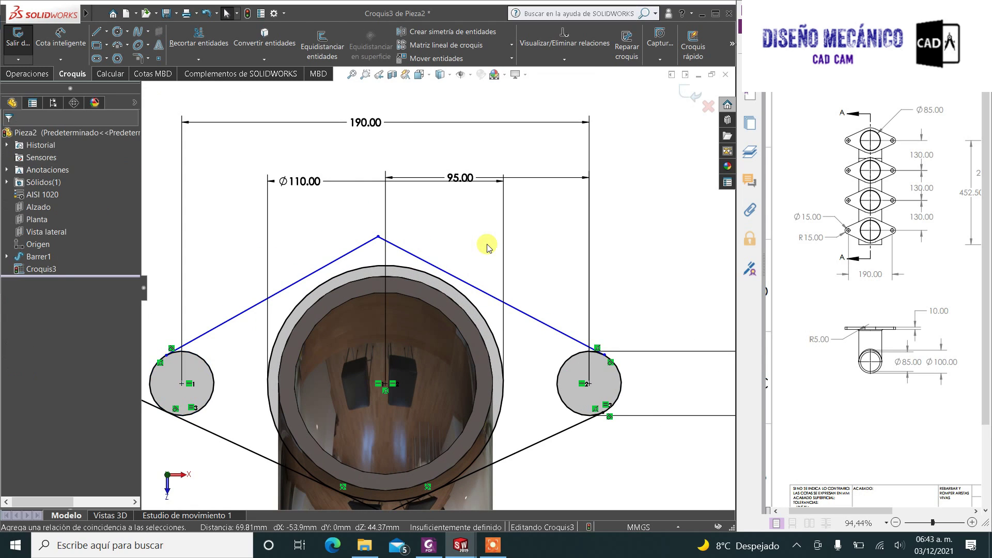
{"action": "scroll", "coordinate": [353, 287], "scroll_direction": "down", "scroll_amount": 3}
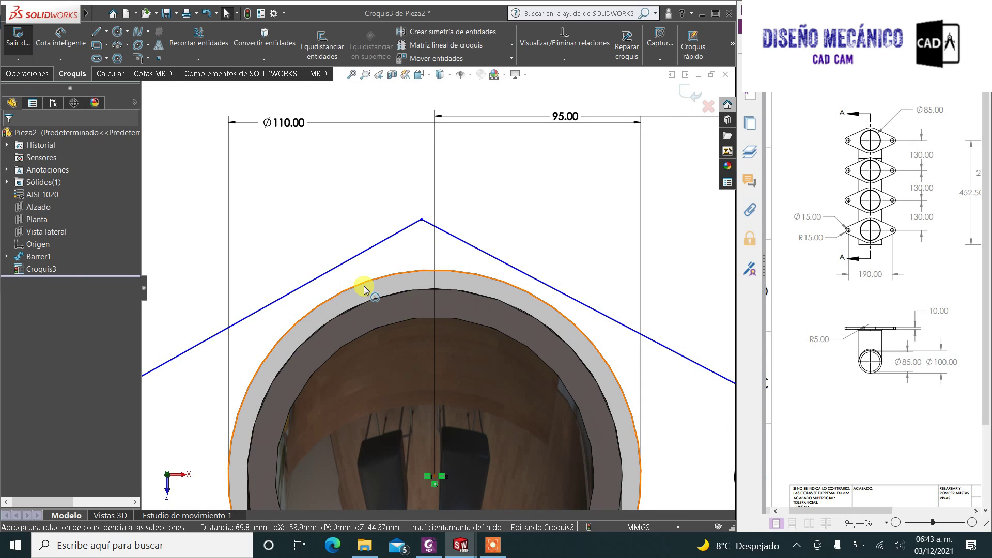
Step: Make the upper-left and upper-right lines tangent to the Ø110 circle
{"action": "left_click", "coordinate": [364, 286]}
{"action": "left_click", "coordinate": [361, 259], "text": "ctrl"}
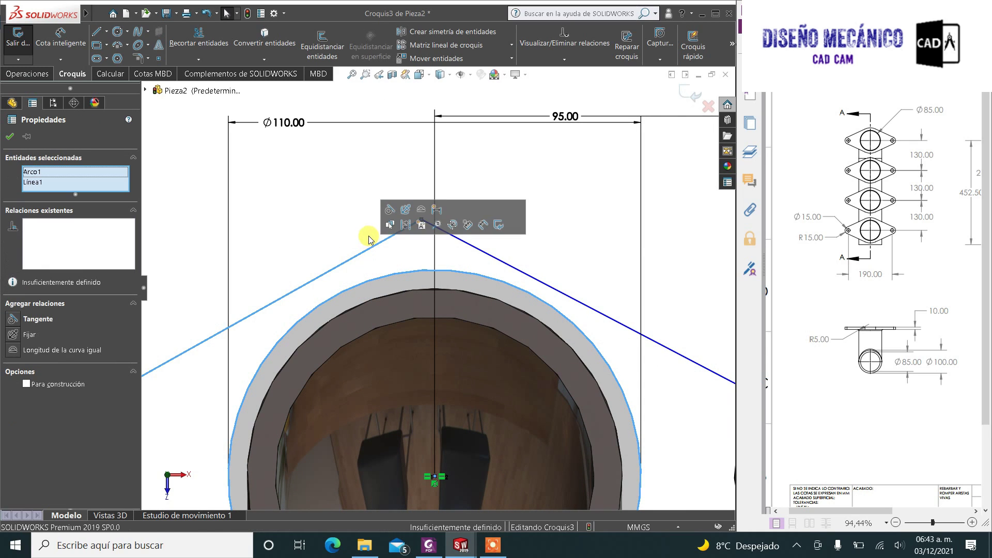
{"action": "left_click", "coordinate": [391, 212]}
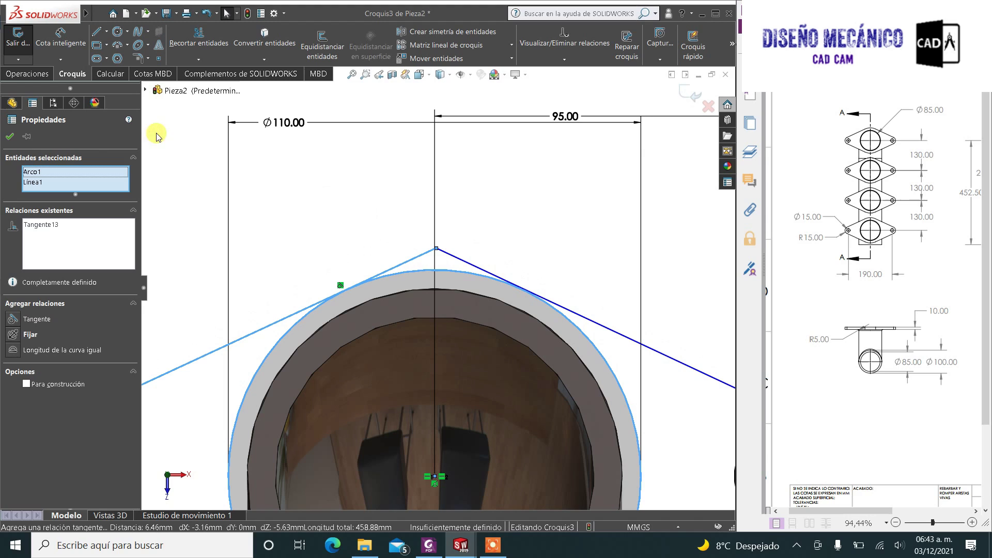
{"action": "left_click", "coordinate": [8, 139]}
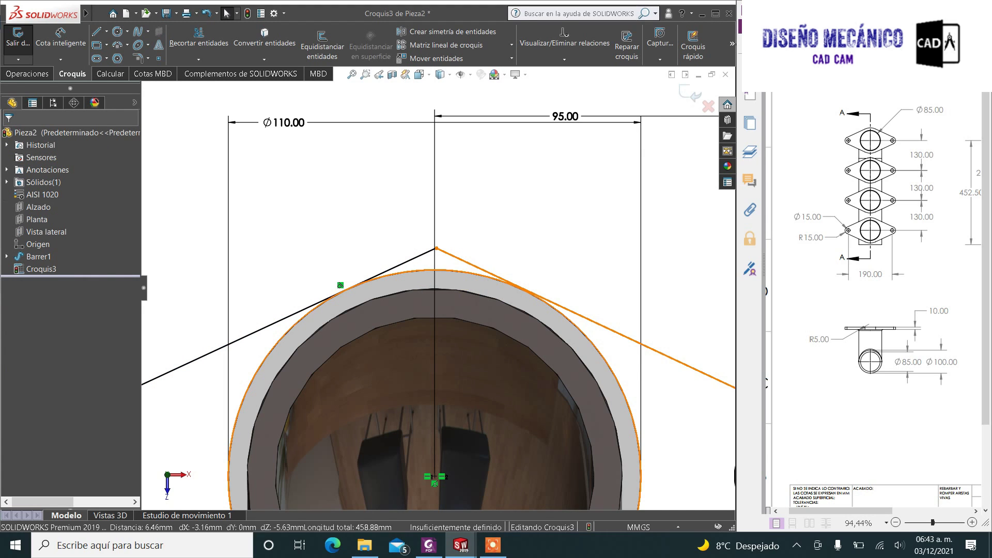
{"action": "left_click", "coordinate": [466, 263]}
{"action": "left_click", "coordinate": [466, 262], "text": "ctrl"}
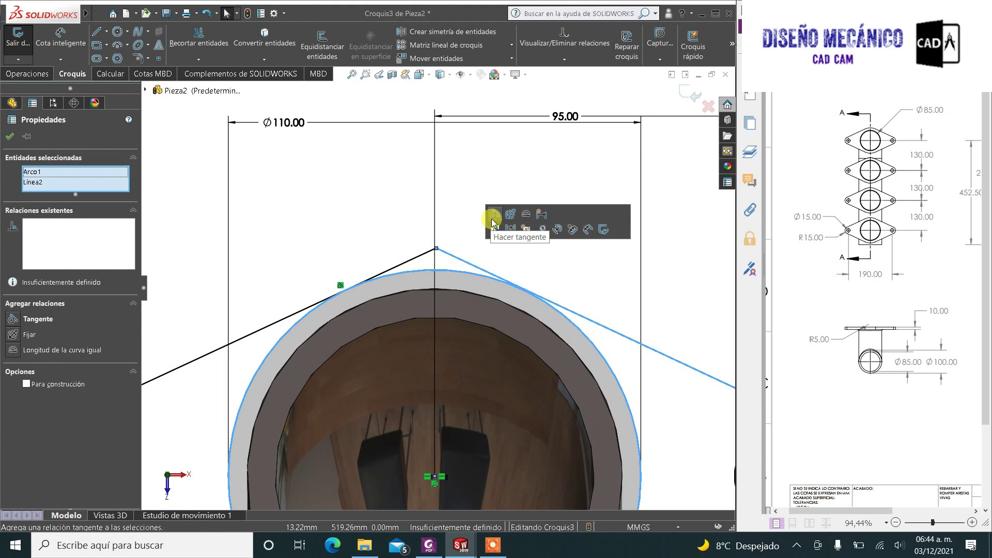
{"action": "left_click", "coordinate": [494, 216]}
{"action": "left_click", "coordinate": [7, 135]}
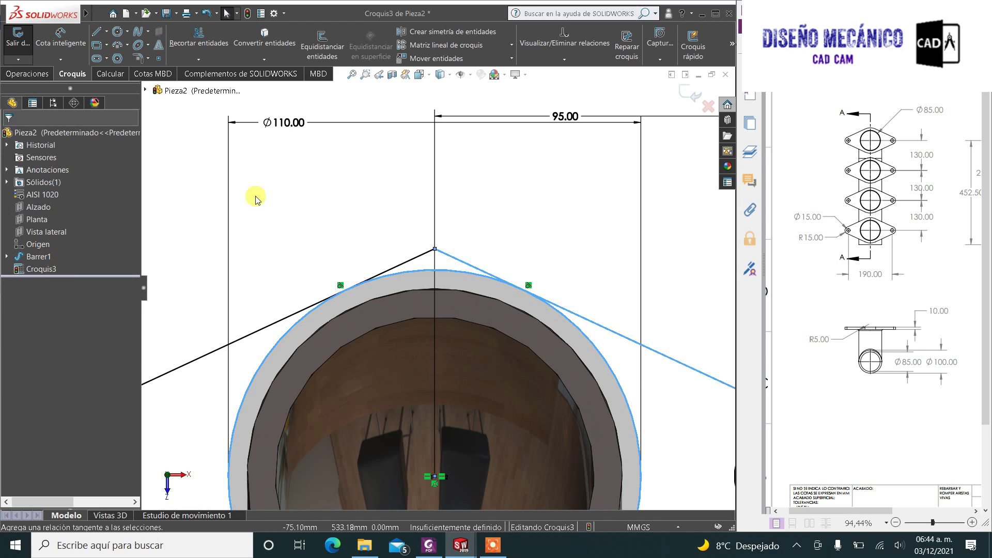
{"action": "scroll", "coordinate": [376, 208], "scroll_direction": "up", "scroll_amount": 3}
{"action": "scroll", "coordinate": [499, 339], "scroll_direction": "down", "scroll_amount": 1}
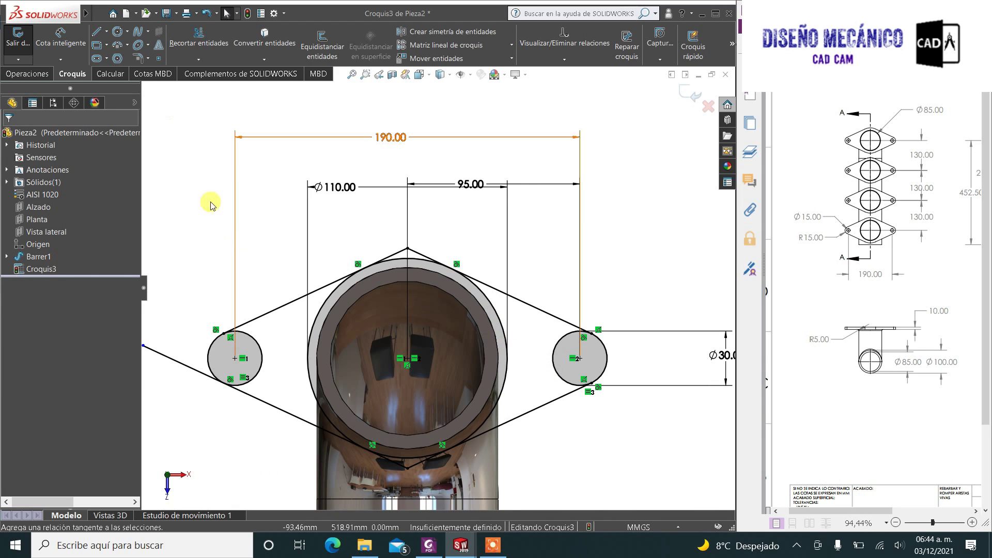
Step: Power-trim the apex lines above the big circle and near the bottom apex
{"action": "left_click", "coordinate": [206, 45]}
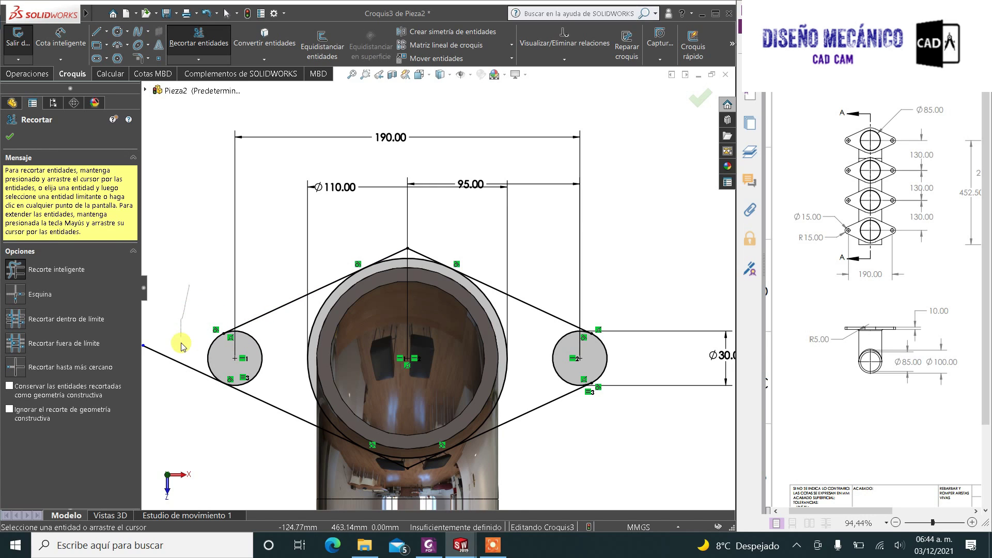
{"action": "scroll", "coordinate": [394, 277], "scroll_direction": "down", "scroll_amount": 1}
{"action": "scroll", "coordinate": [394, 277], "scroll_direction": "down", "scroll_amount": 3}
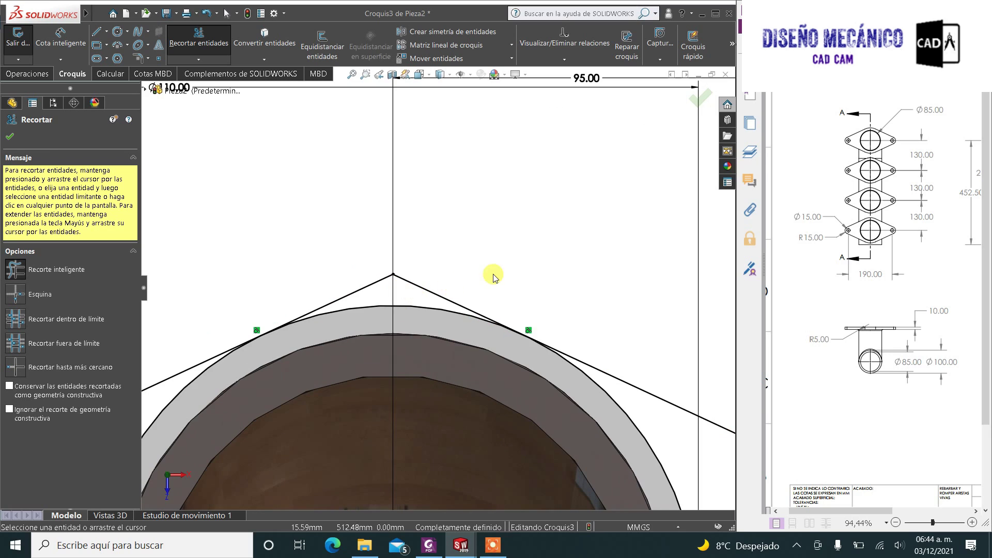
{"action": "left_click_drag", "start_coordinate": [466, 291], "coordinate": [339, 281]}
{"action": "scroll", "coordinate": [356, 276], "scroll_direction": "up", "scroll_amount": 2}
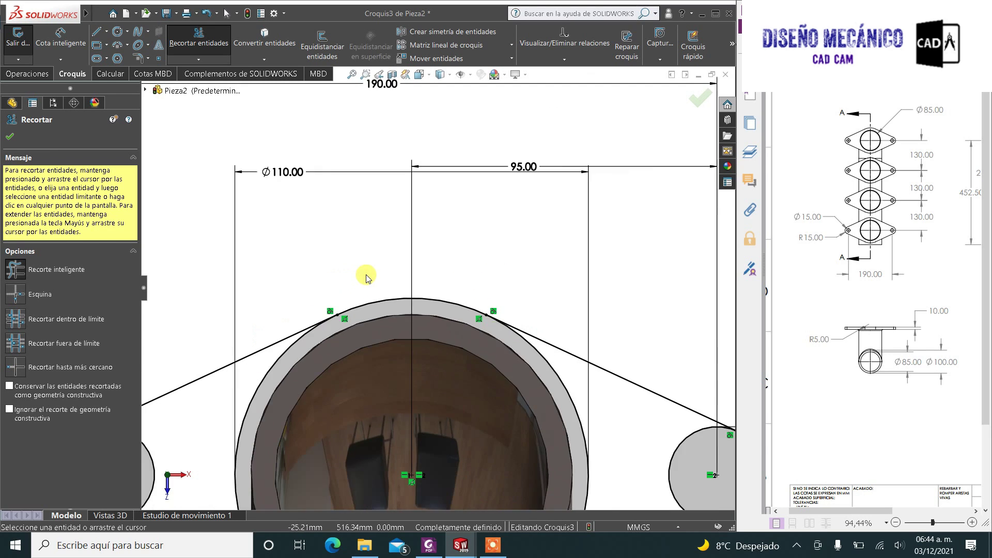
{"action": "scroll", "coordinate": [411, 418], "scroll_direction": "up", "scroll_amount": 1}
{"action": "scroll", "coordinate": [411, 417], "scroll_direction": "down", "scroll_amount": 2}
{"action": "scroll", "coordinate": [447, 445], "scroll_direction": "down", "scroll_amount": 2}
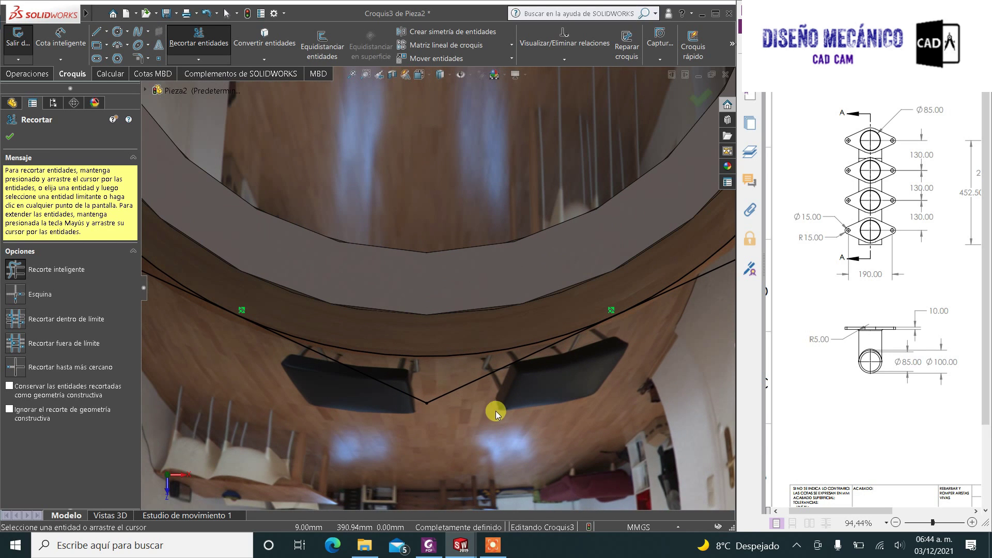
{"action": "left_click_drag", "start_coordinate": [403, 374], "coordinate": [343, 388]}
Step: Trim the outer circle's left and right arcs and the inner half of the small circle
{"action": "scroll", "coordinate": [370, 376], "scroll_direction": "up", "scroll_amount": 2}
{"action": "scroll", "coordinate": [442, 260], "scroll_direction": "up", "scroll_amount": 2}
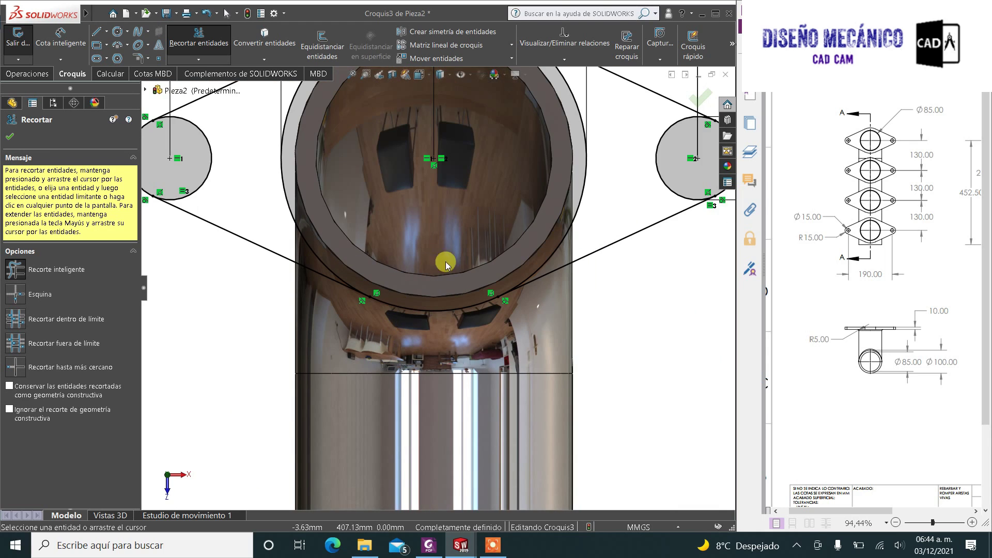
{"action": "scroll", "coordinate": [515, 228], "scroll_direction": "up", "scroll_amount": 1}
{"action": "scroll", "coordinate": [523, 191], "scroll_direction": "down", "scroll_amount": 2}
{"action": "scroll", "coordinate": [524, 223], "scroll_direction": "down", "scroll_amount": 1}
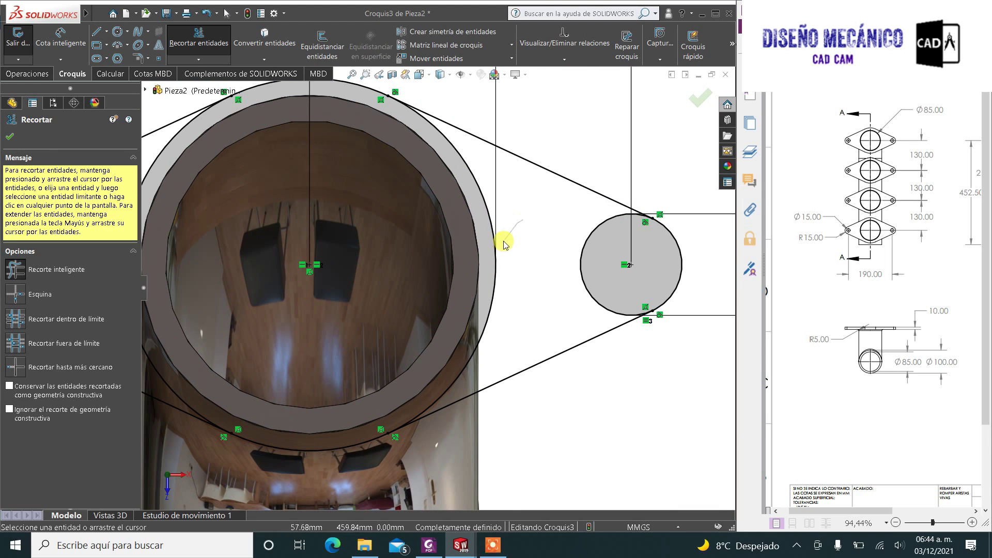
{"action": "left_click_drag", "start_coordinate": [505, 244], "coordinate": [492, 253]}
{"action": "scroll", "coordinate": [450, 274], "scroll_direction": "up", "scroll_amount": 1}
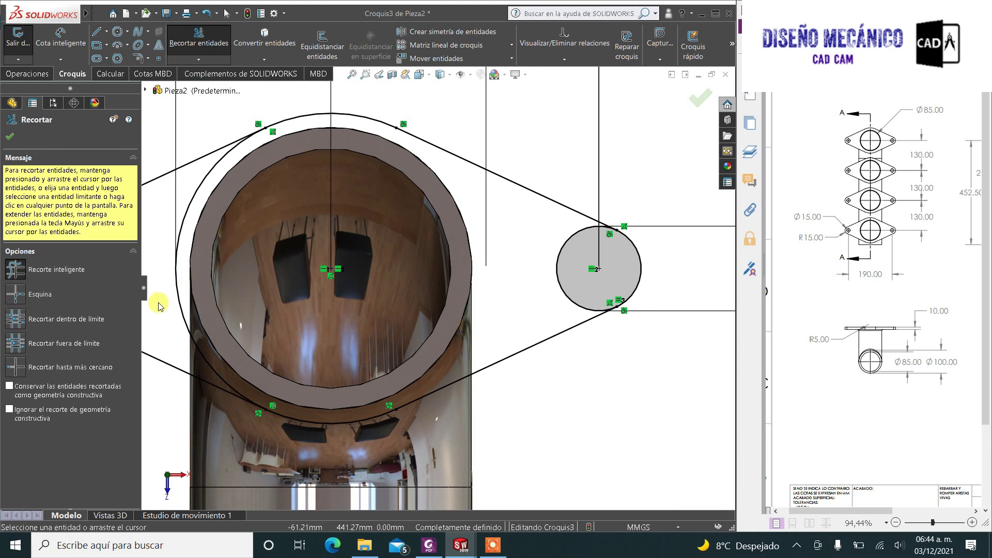
{"action": "left_click_drag", "start_coordinate": [177, 296], "coordinate": [318, 445]}
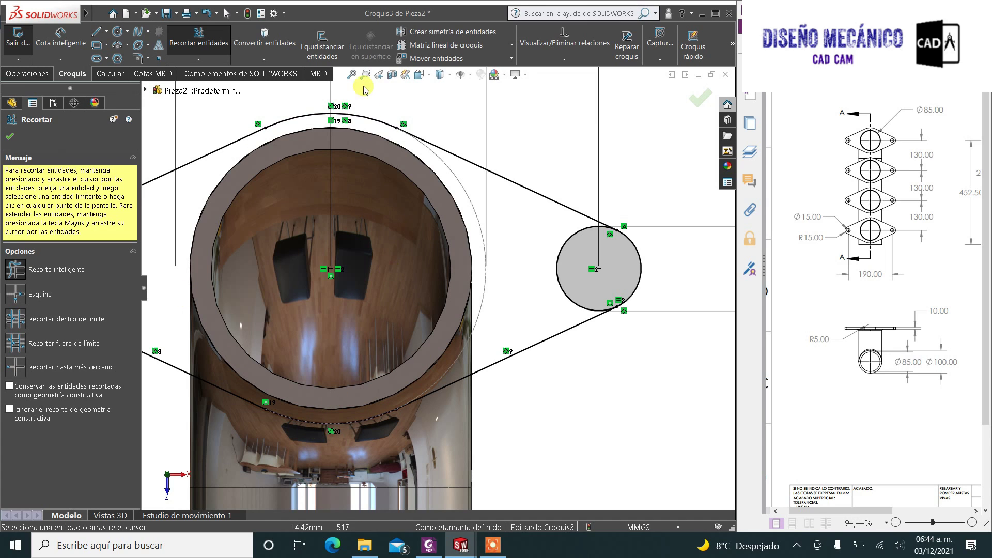
{"action": "scroll", "coordinate": [362, 217], "scroll_direction": "up", "scroll_amount": 3}
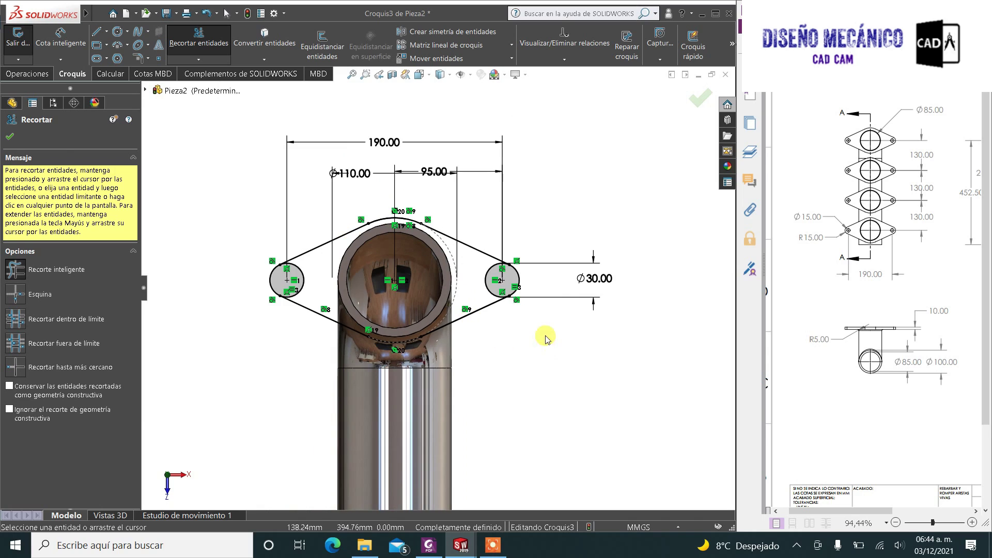
{"action": "scroll", "coordinate": [476, 290], "scroll_direction": "down", "scroll_amount": 3}
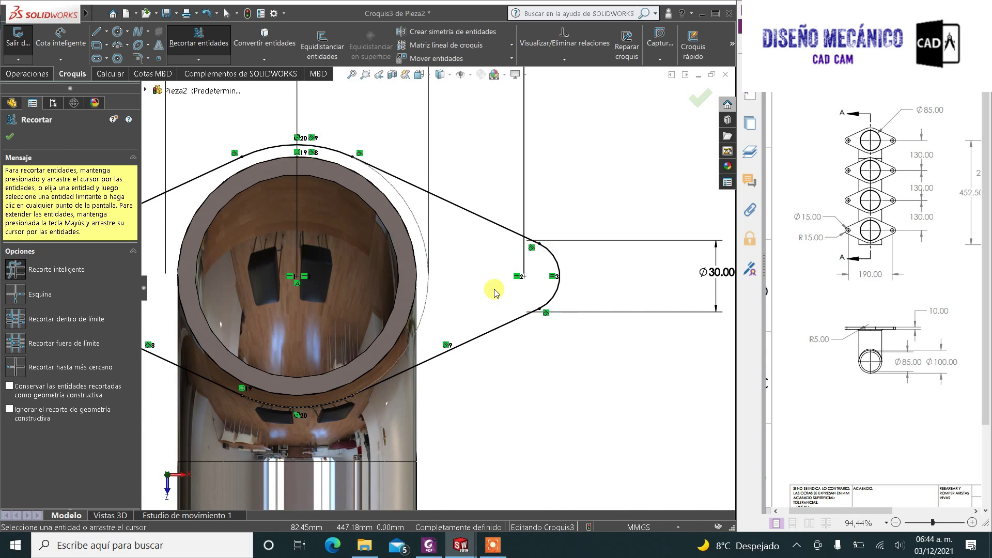
{"action": "scroll", "coordinate": [496, 289], "scroll_direction": "up", "scroll_amount": 3}
{"action": "scroll", "coordinate": [372, 297], "scroll_direction": "down", "scroll_amount": 3}
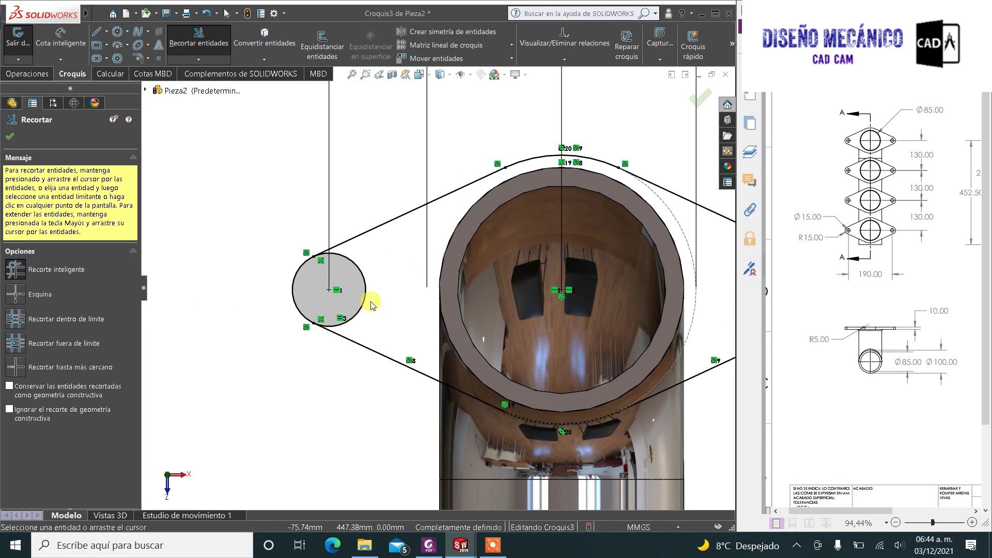
{"action": "left_click_drag", "start_coordinate": [371, 302], "coordinate": [361, 284]}
{"action": "scroll", "coordinate": [410, 295], "scroll_direction": "down", "scroll_amount": 1}
{"action": "scroll", "coordinate": [650, 302], "scroll_direction": "up", "scroll_amount": 4}
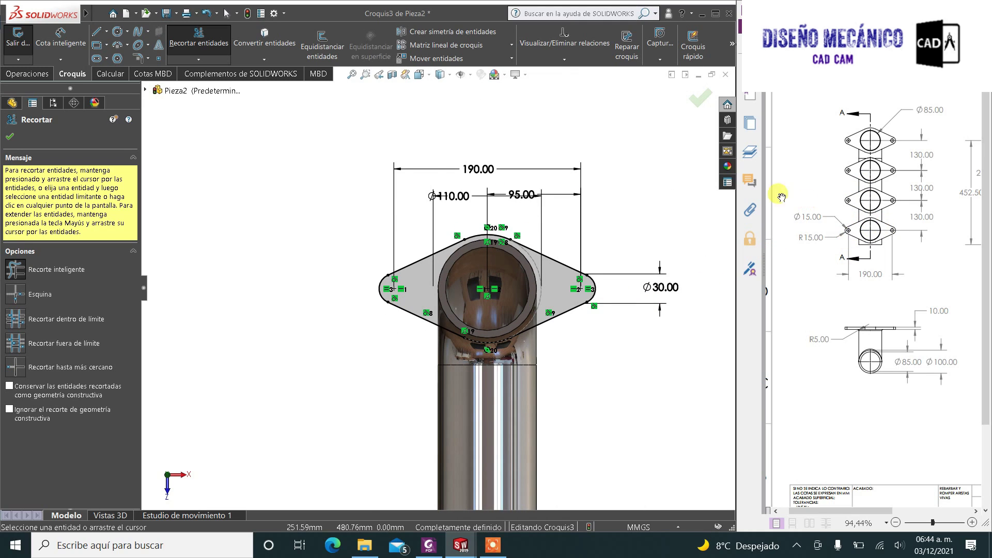
Step: Draw two bolt-hole circles centred in the left and right flange lobes
{"action": "left_click", "coordinate": [118, 34]}
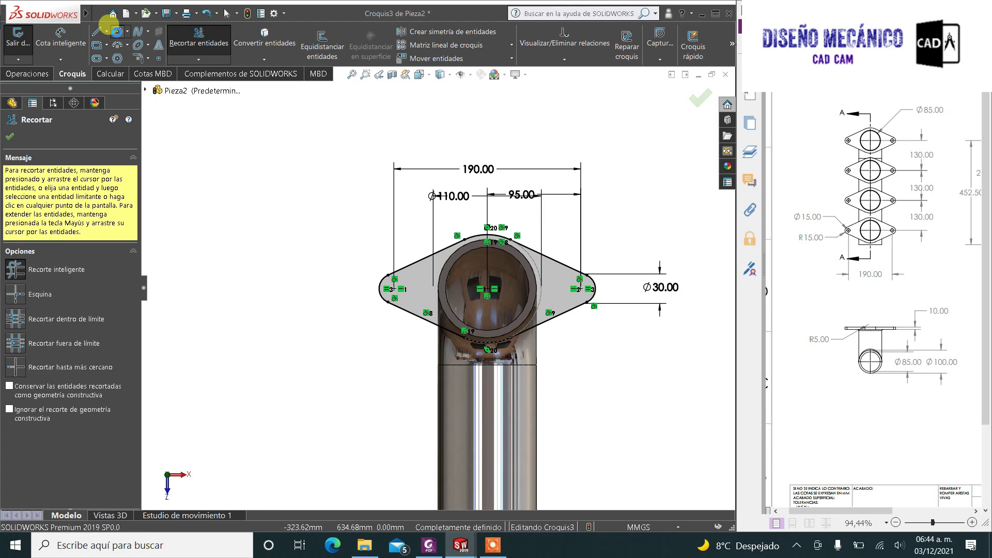
{"action": "left_click", "coordinate": [393, 288]}
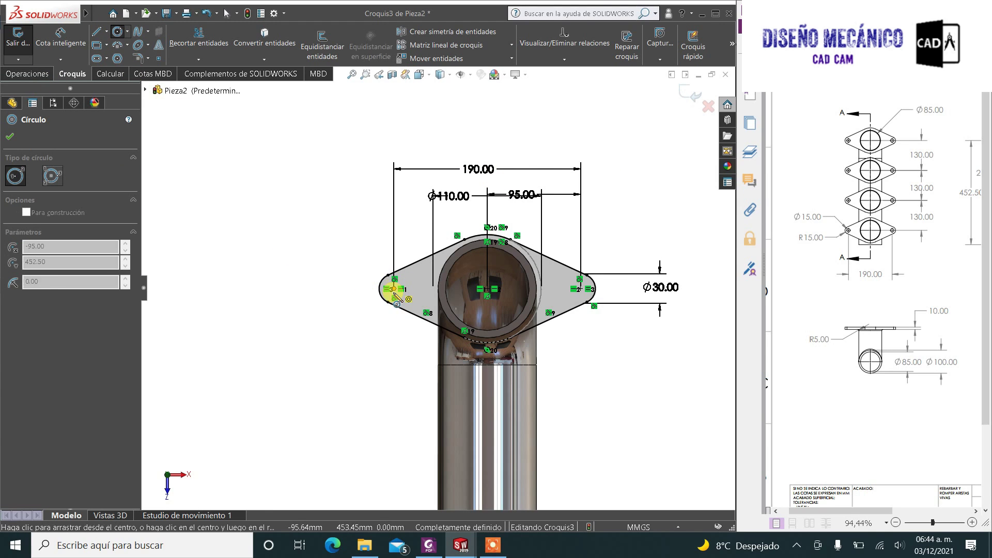
{"action": "left_click", "coordinate": [580, 289]}
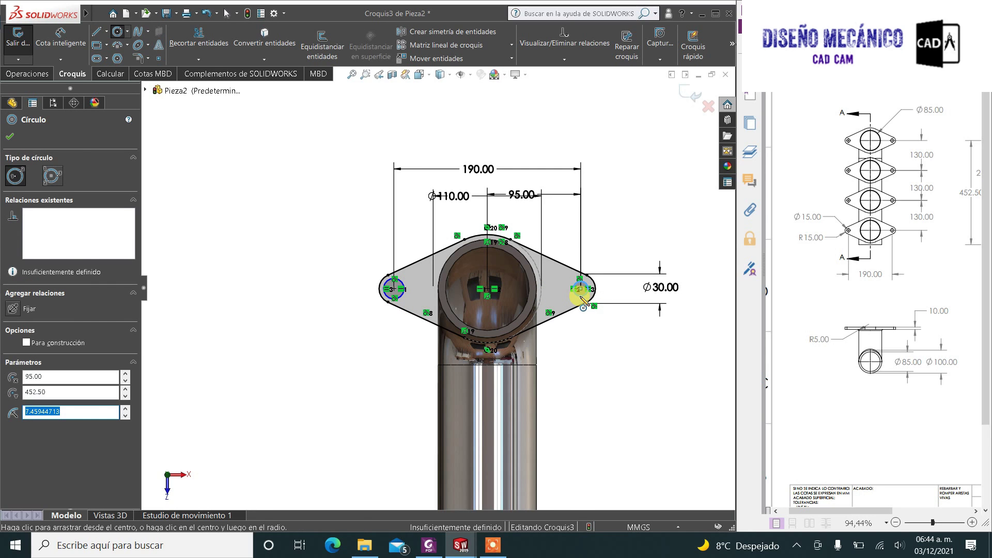
{"action": "key", "text": "Escape"}
{"action": "scroll", "coordinate": [432, 354], "scroll_direction": "down", "scroll_amount": 2}
{"action": "scroll", "coordinate": [420, 372], "scroll_direction": "down", "scroll_amount": 2}
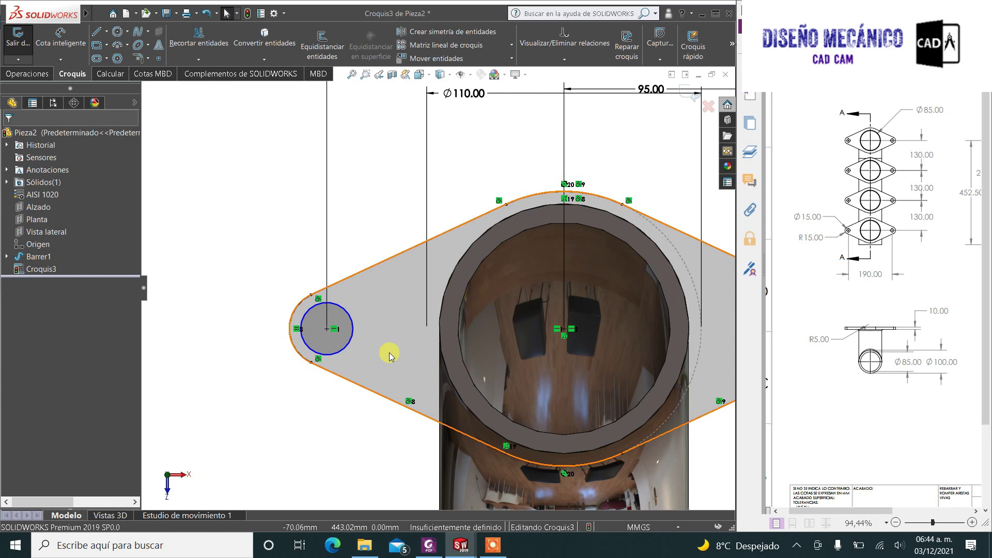
Step: Make the two bolt-hole circles equal in size
{"action": "key", "text": "ctrl+a"}
{"action": "scroll", "coordinate": [389, 352], "scroll_direction": "up", "scroll_amount": 3}
{"action": "left_click", "coordinate": [410, 327]}
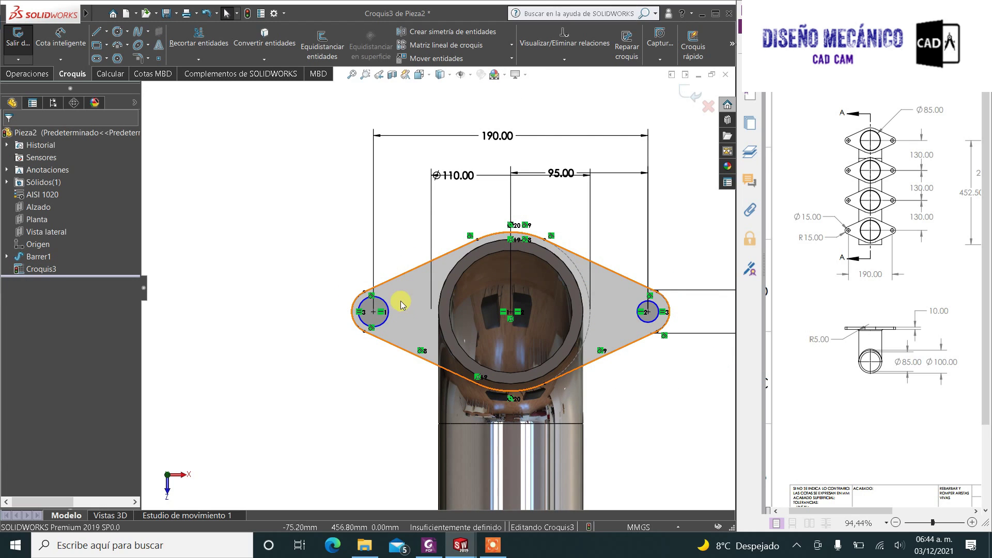
{"action": "left_click", "coordinate": [386, 319]}
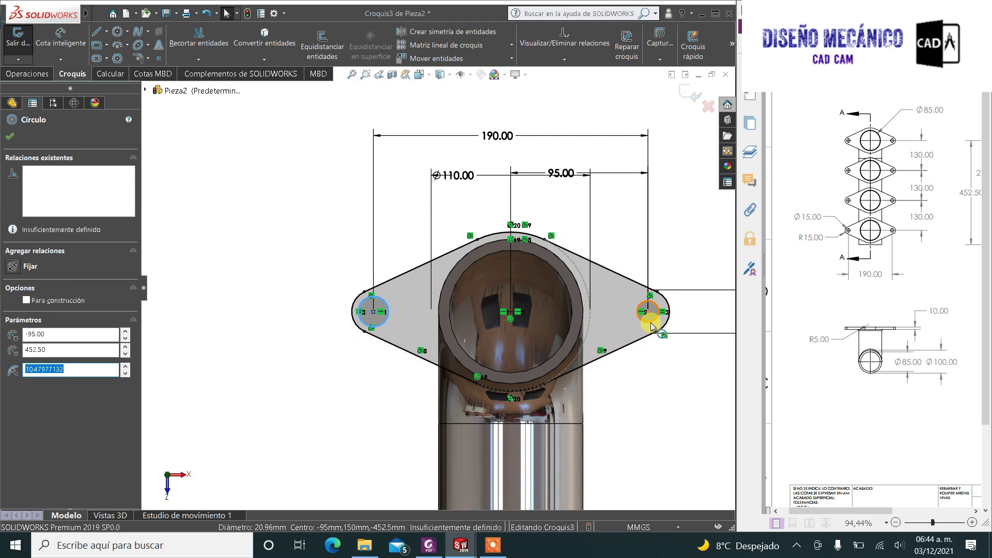
{"action": "left_click", "coordinate": [649, 325], "text": "ctrl"}
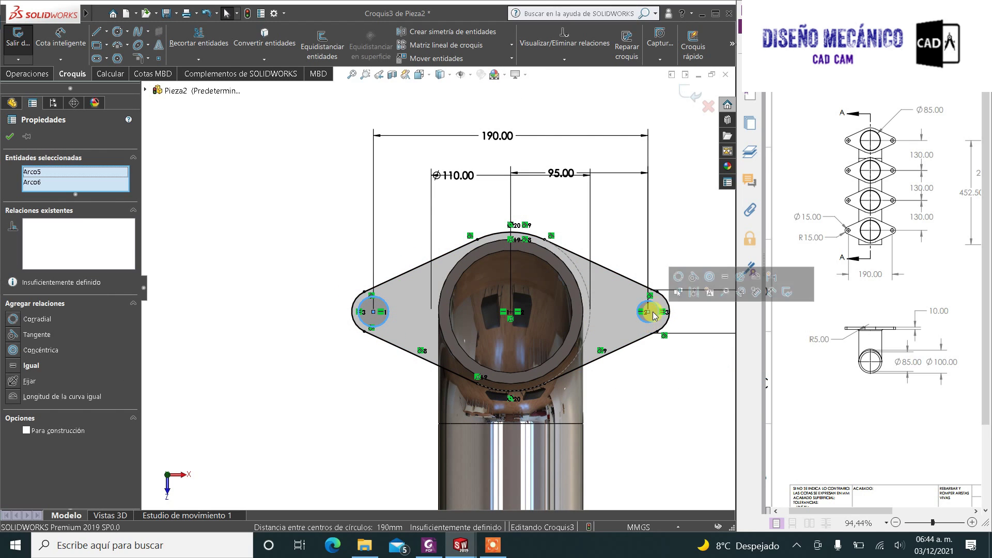
{"action": "left_click", "coordinate": [724, 277]}
Step: Dimension the left bolt hole diameter to 15 mm, fully defining Croquis3
{"action": "left_click", "coordinate": [9, 136]}
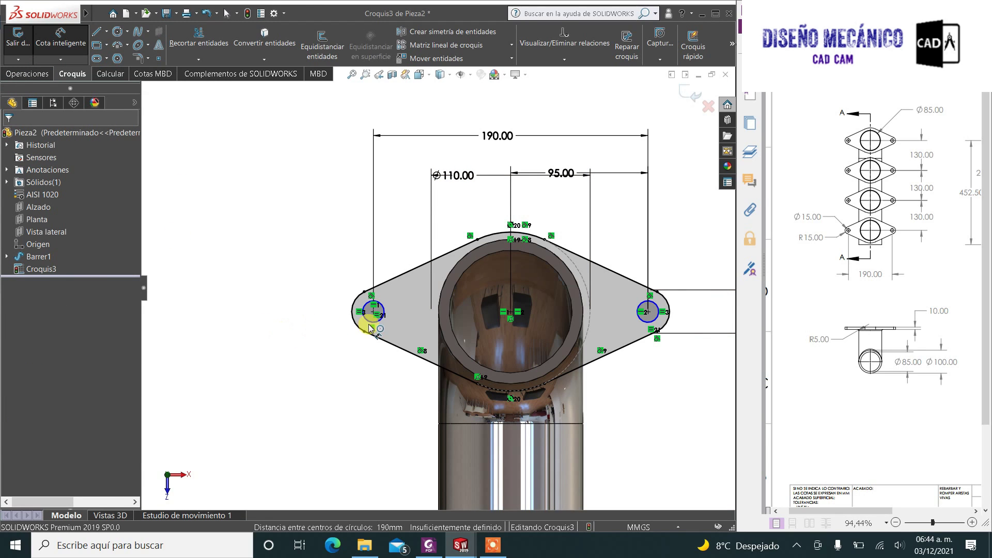
{"action": "left_click", "coordinate": [367, 325]}
{"action": "left_click", "coordinate": [294, 287]}
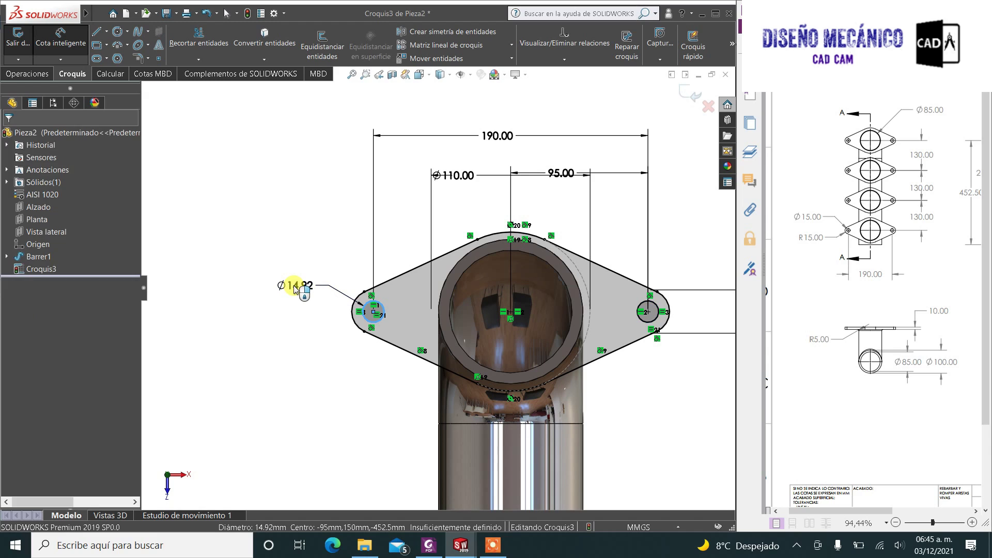
{"action": "double_click", "coordinate": [293, 287]}
{"action": "type", "text": "15"}
{"action": "key", "text": "Return"}
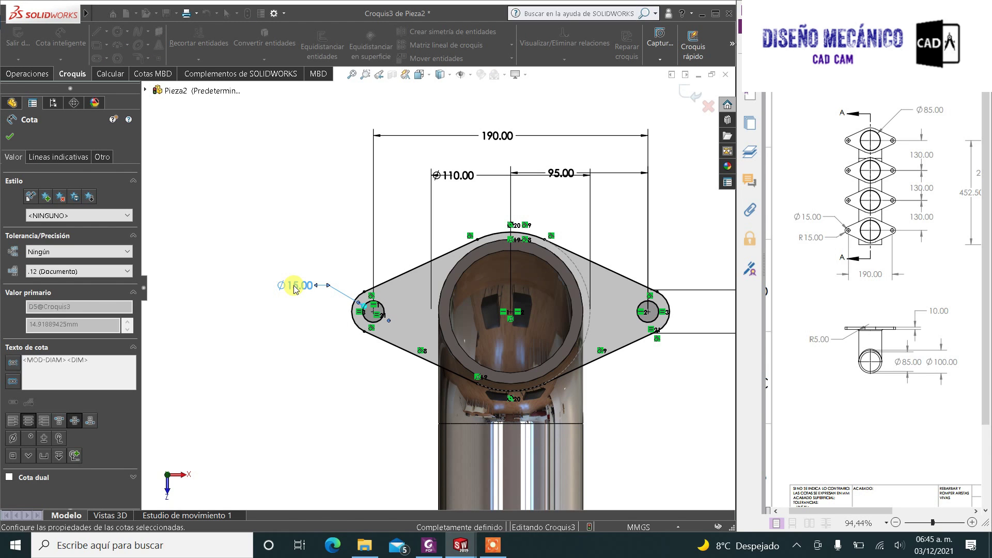
{"action": "scroll", "coordinate": [439, 289], "scroll_direction": "up", "scroll_amount": 2}
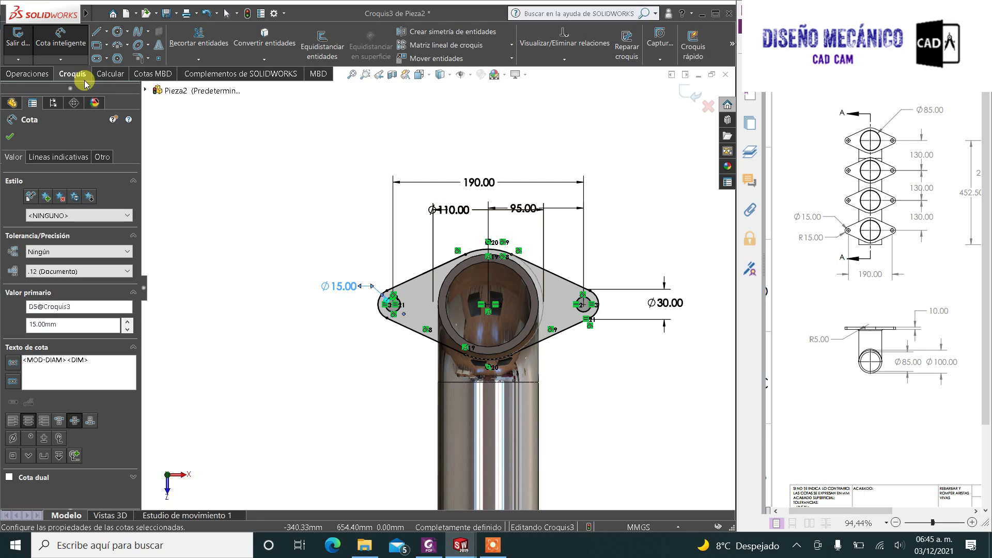
Step: Draw a 452.50 mm vertical centerline down from the flange centre and start a linear sketch pattern
{"action": "left_click", "coordinate": [107, 32]}
{"action": "left_click", "coordinate": [110, 62]}
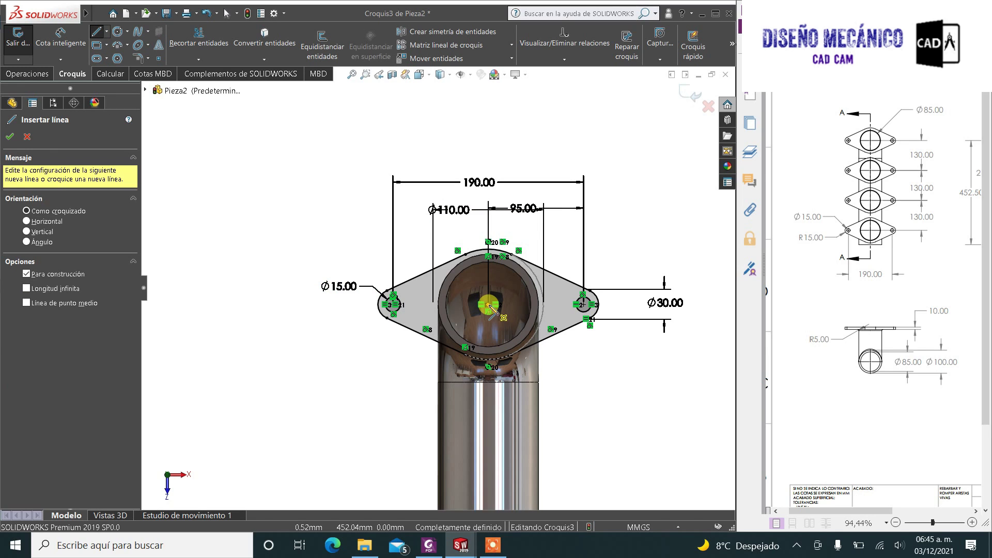
{"action": "scroll", "coordinate": [489, 309], "scroll_direction": "up", "scroll_amount": 5}
{"action": "left_click", "coordinate": [451, 293]}
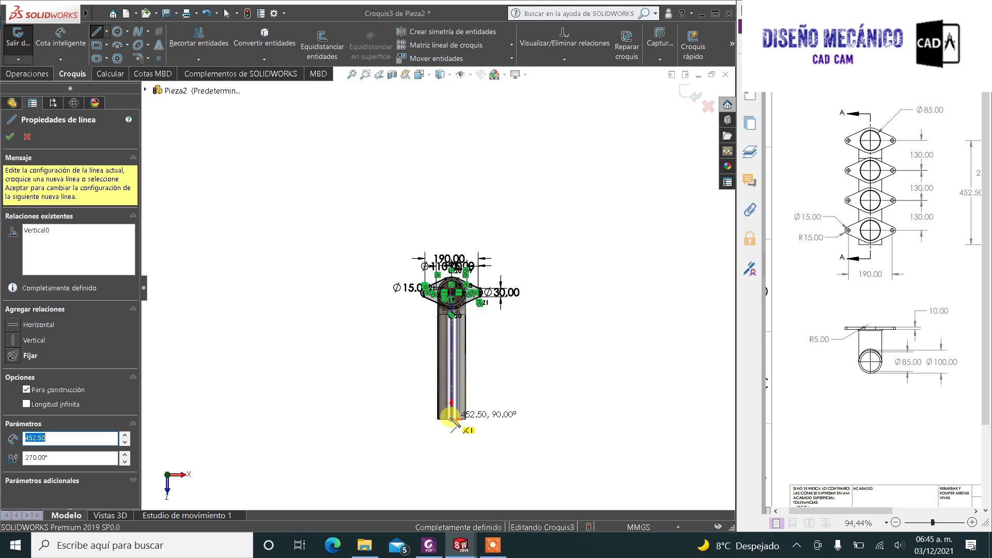
{"action": "left_click", "coordinate": [451, 417]}
{"action": "key", "text": "Escape"}
{"action": "scroll", "coordinate": [470, 327], "scroll_direction": "up", "scroll_amount": 3}
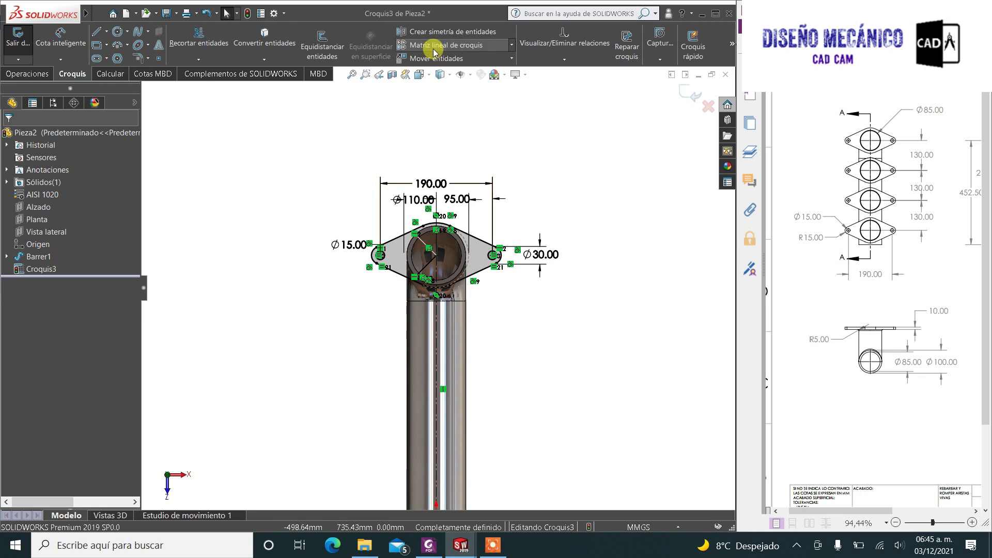
{"action": "left_click", "coordinate": [479, 45]}
{"action": "type", "text": "4"}
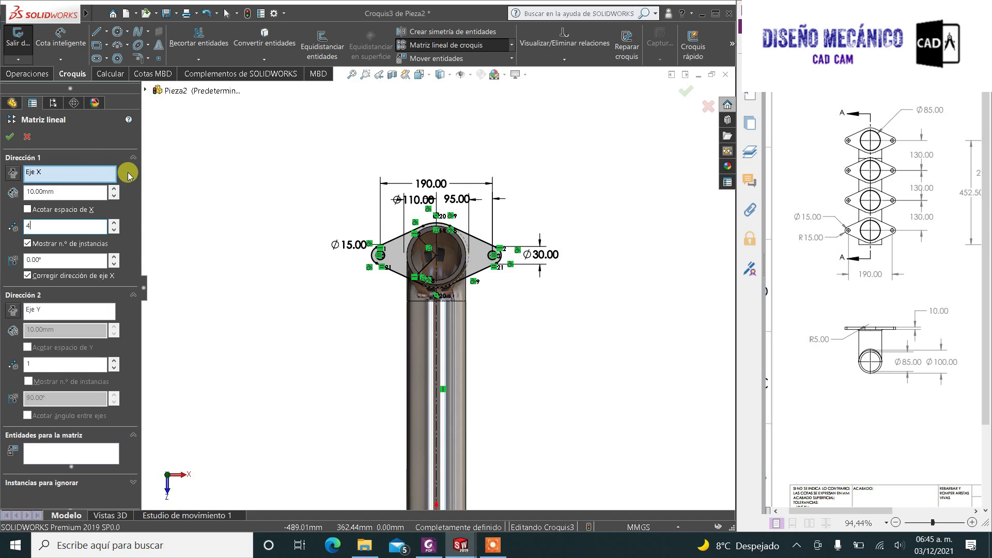
Step: Set the pattern to four instances at 130 mm spacing along X
{"action": "left_click", "coordinate": [53, 261]}
{"action": "left_click", "coordinate": [54, 192]}
{"action": "type", "text": "130"}
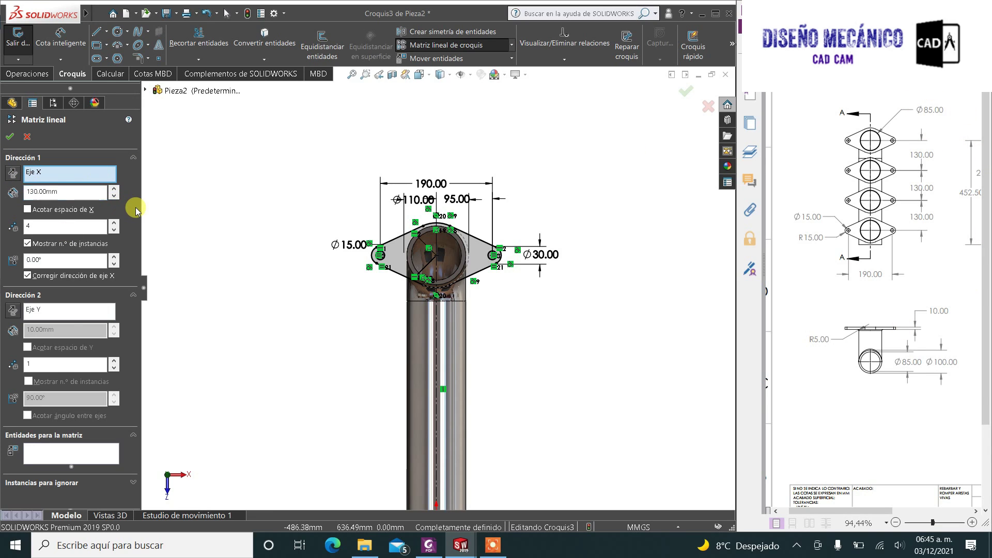
{"action": "left_click", "coordinate": [72, 453]}
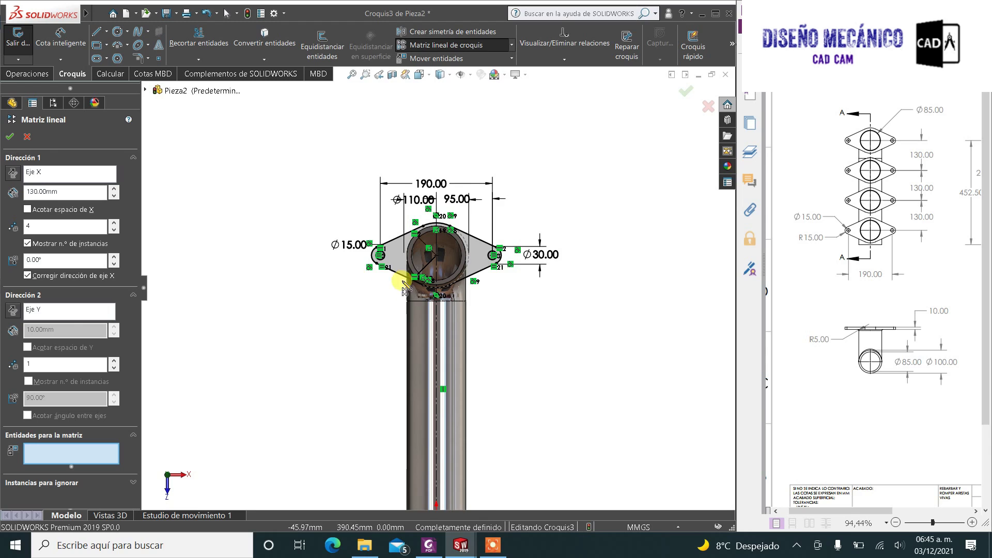
{"action": "scroll", "coordinate": [571, 282], "scroll_direction": "down", "scroll_amount": 5}
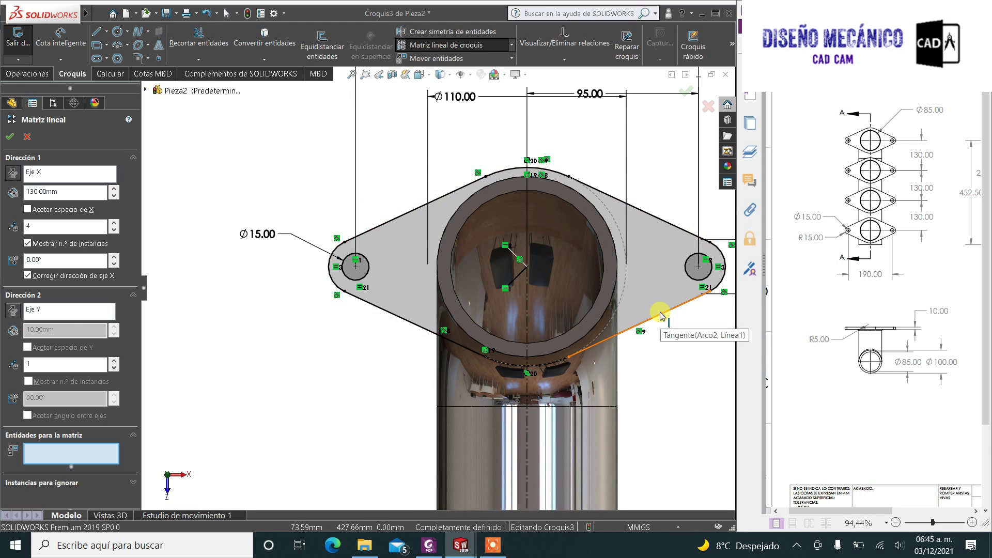
Step: Add the flange's tangent lines, top, bottom and outer arcs, and both Ø15 bolt holes to the pattern
{"action": "left_click", "coordinate": [665, 312]}
{"action": "left_click", "coordinate": [726, 275]}
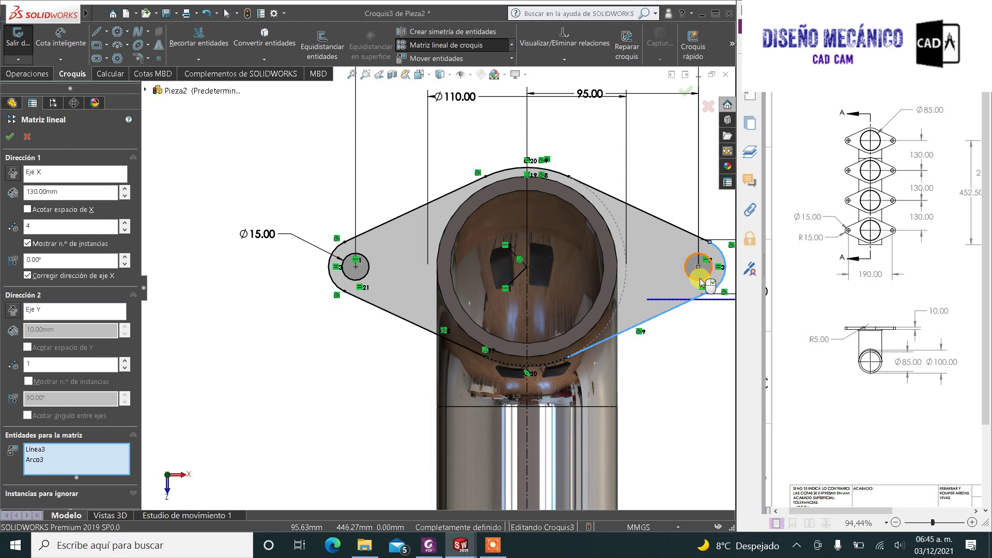
{"action": "left_click", "coordinate": [704, 274]}
{"action": "left_click", "coordinate": [623, 200]}
{"action": "left_click", "coordinate": [506, 174]}
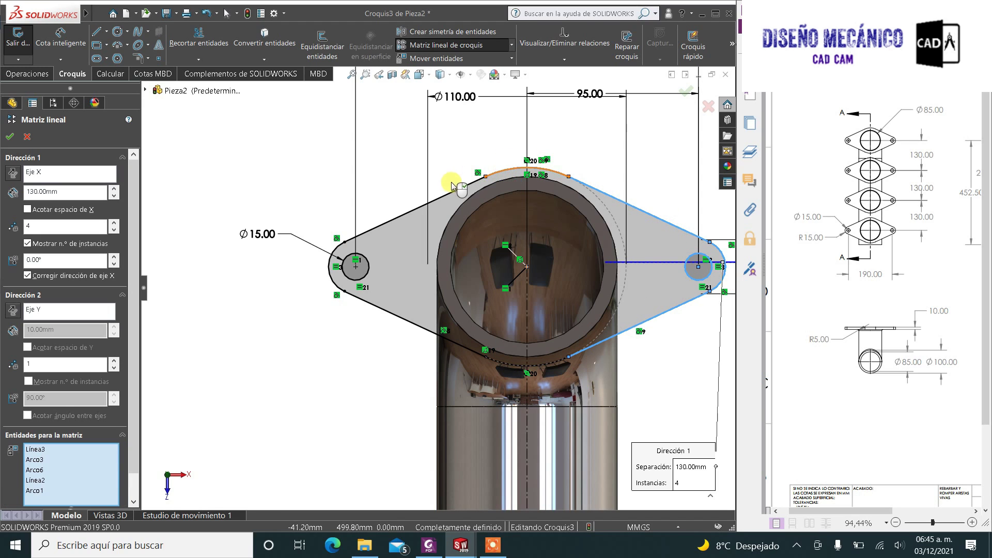
{"action": "left_click", "coordinate": [451, 192]}
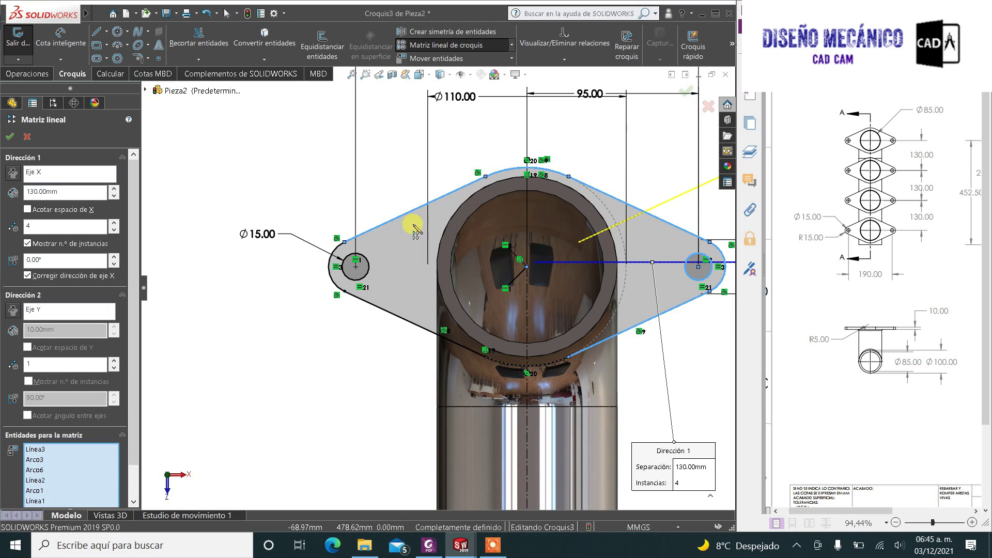
{"action": "left_click", "coordinate": [343, 266]}
{"action": "left_click", "coordinate": [327, 264]}
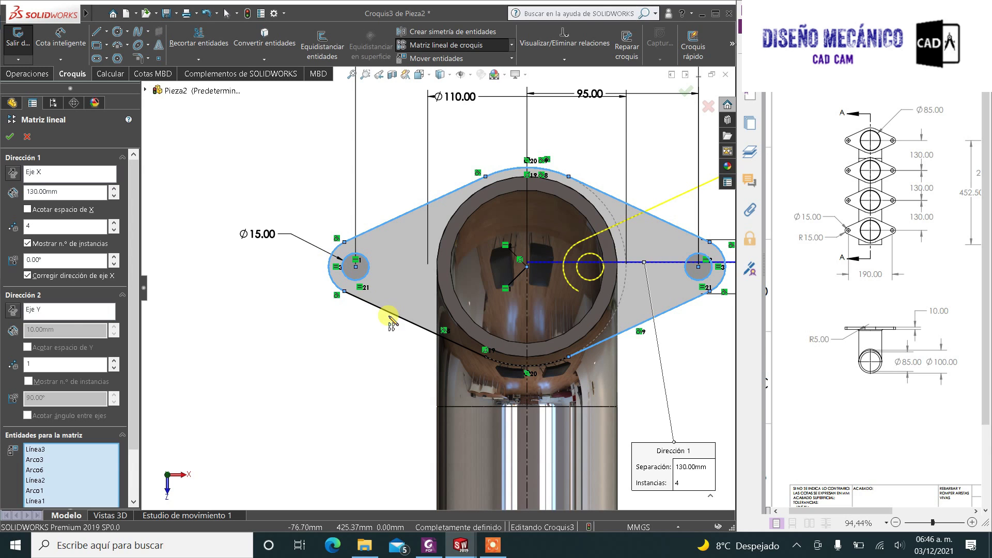
{"action": "left_click", "coordinate": [388, 313]}
{"action": "left_click", "coordinate": [503, 366]}
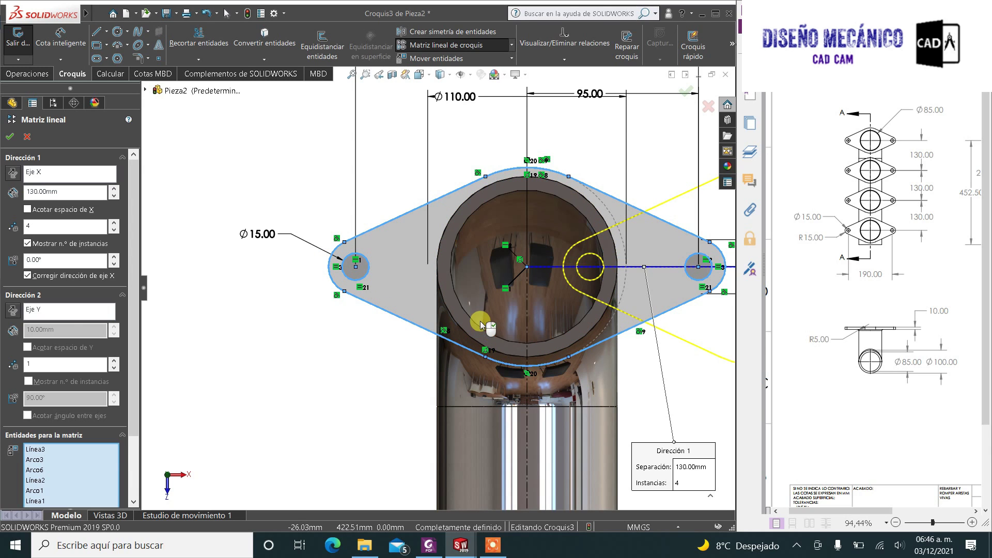
{"action": "scroll", "coordinate": [483, 323], "scroll_direction": "up", "scroll_amount": 3}
{"action": "scroll", "coordinate": [483, 315], "scroll_direction": "up", "scroll_amount": 2}
{"action": "scroll", "coordinate": [486, 310], "scroll_direction": "up", "scroll_amount": 1}
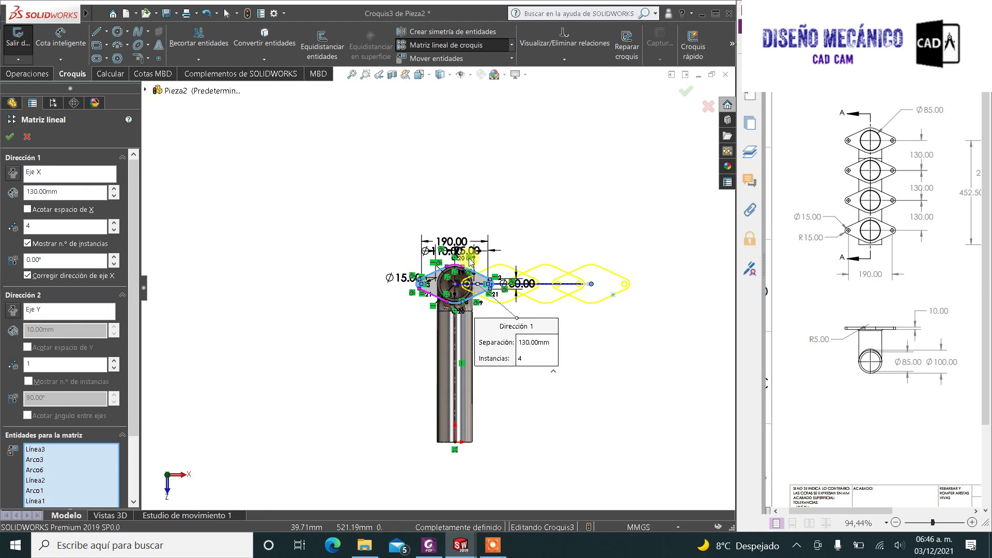
{"action": "scroll", "coordinate": [467, 303], "scroll_direction": "down", "scroll_amount": 5}
{"action": "scroll", "coordinate": [445, 284], "scroll_direction": "down", "scroll_amount": 3}
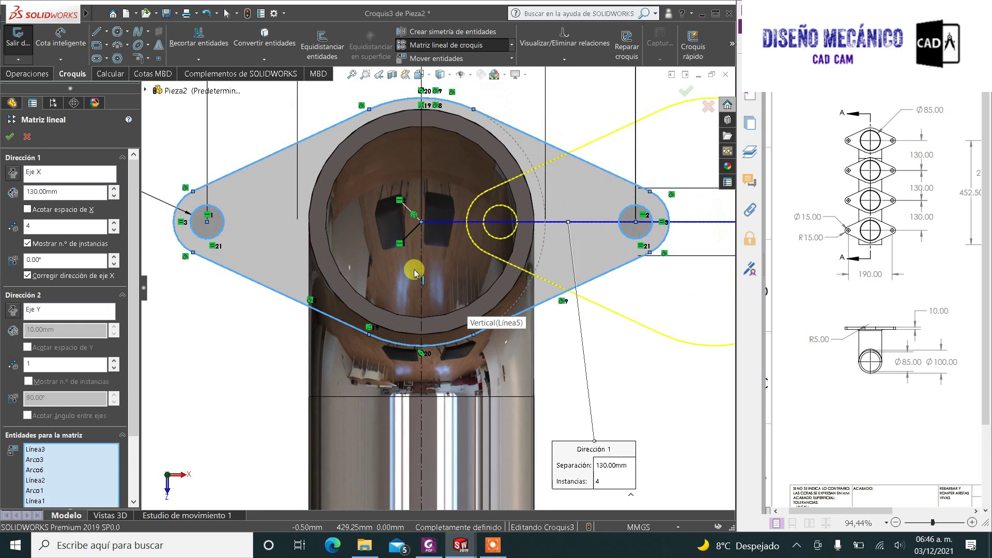
{"action": "scroll", "coordinate": [421, 248], "scroll_direction": "down", "scroll_amount": 1}
{"action": "scroll", "coordinate": [434, 215], "scroll_direction": "down", "scroll_amount": 1}
{"action": "scroll", "coordinate": [434, 215], "scroll_direction": "down", "scroll_amount": 1}
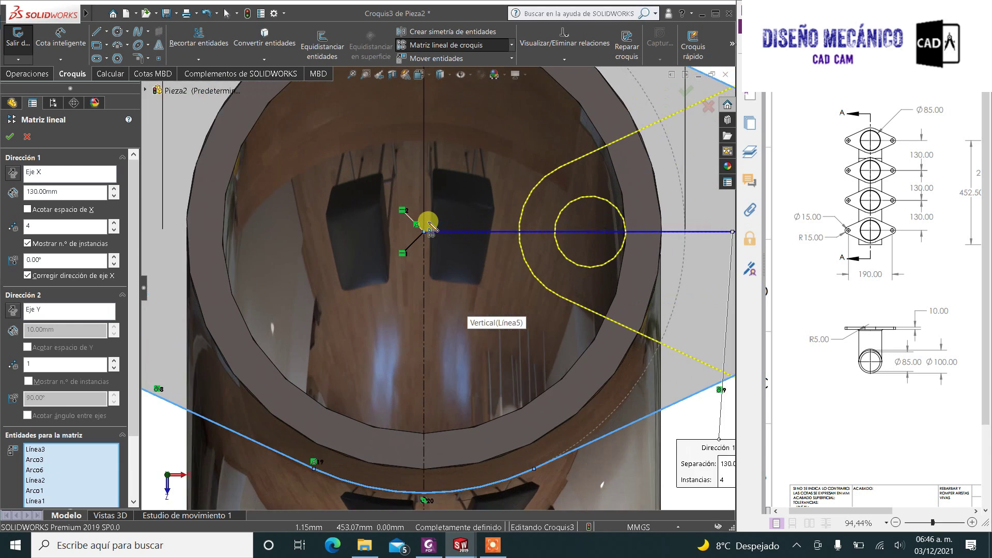
{"action": "scroll", "coordinate": [428, 228], "scroll_direction": "down", "scroll_amount": 2}
{"action": "scroll", "coordinate": [434, 253], "scroll_direction": "up", "scroll_amount": 2}
{"action": "scroll", "coordinate": [431, 261], "scroll_direction": "up", "scroll_amount": 1}
{"action": "scroll", "coordinate": [432, 270], "scroll_direction": "up", "scroll_amount": 3}
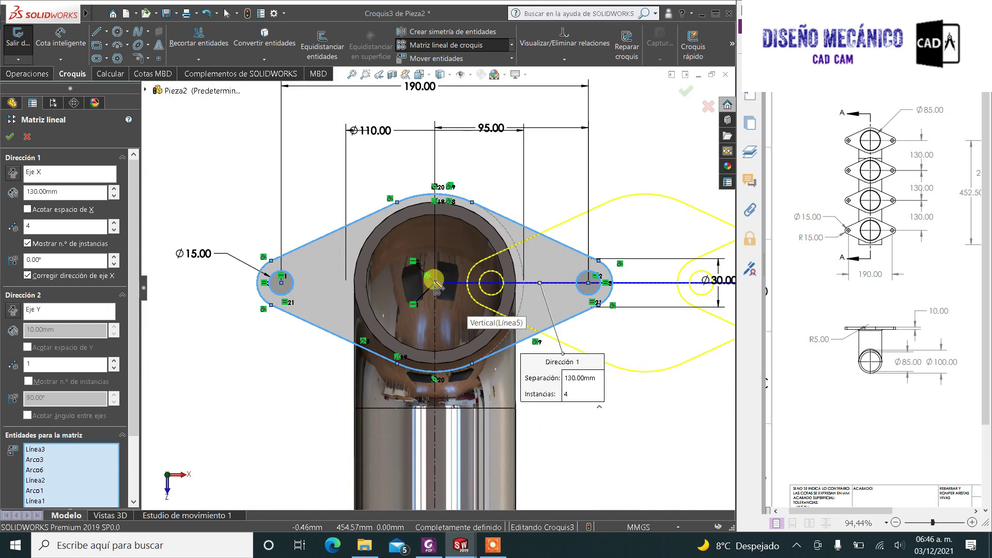
{"action": "scroll", "coordinate": [434, 279], "scroll_direction": "up", "scroll_amount": 1}
{"action": "scroll", "coordinate": [435, 283], "scroll_direction": "up", "scroll_amount": 1}
{"action": "scroll", "coordinate": [437, 286], "scroll_direction": "up", "scroll_amount": 1}
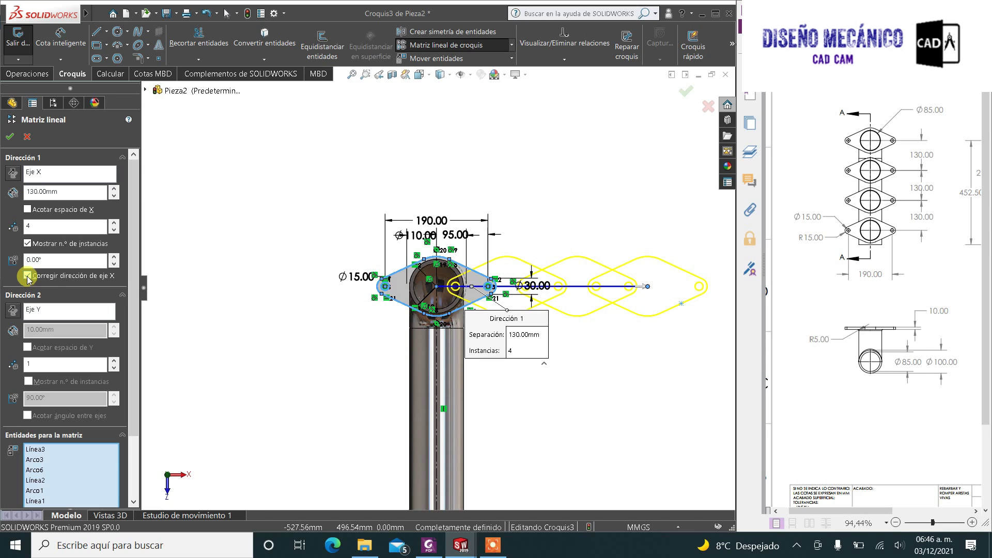
Step: Enable Dimension X spacing and drag the pattern direction down along the pipe
{"action": "left_click", "coordinate": [28, 210]}
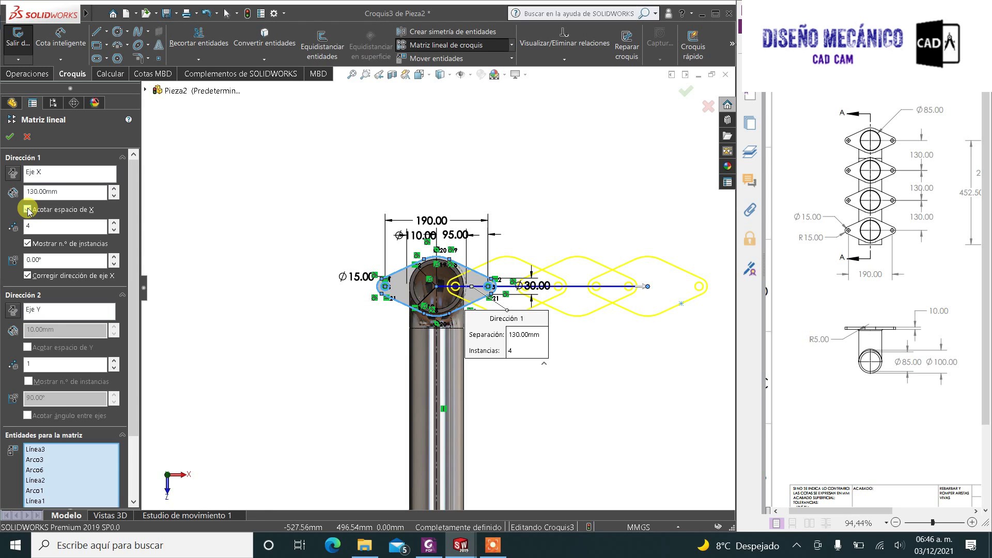
{"action": "left_click", "coordinate": [665, 284]}
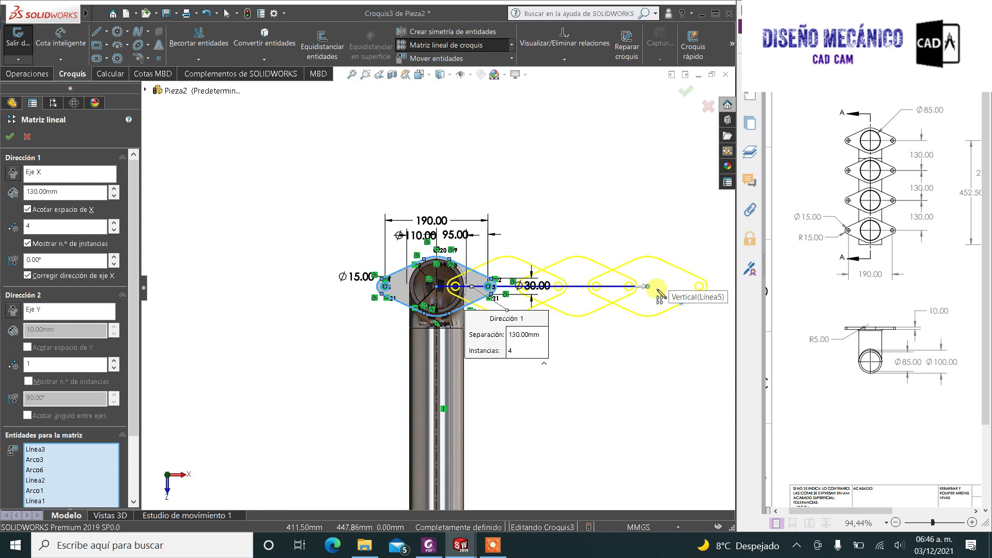
{"action": "scroll", "coordinate": [660, 293], "scroll_direction": "down", "scroll_amount": 3}
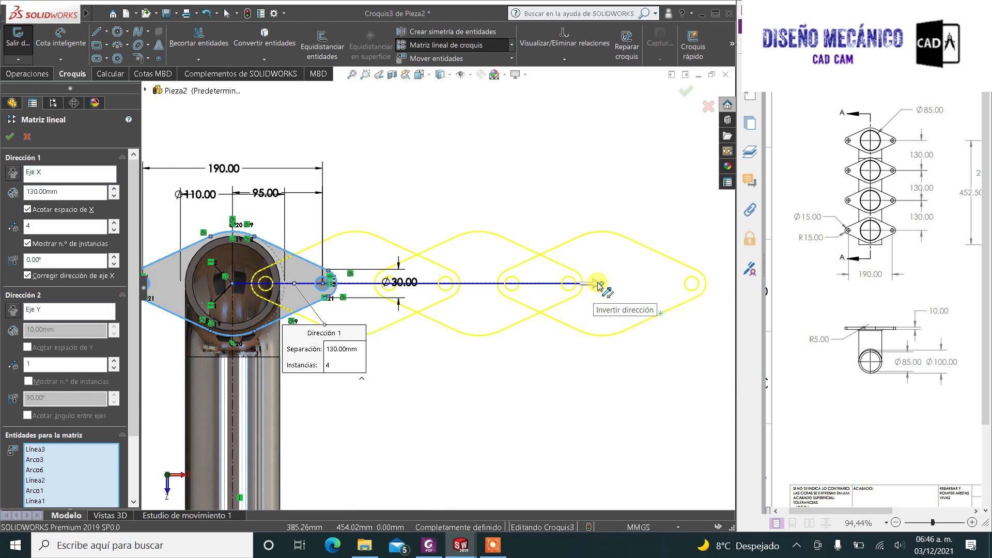
{"action": "mouse_move", "coordinate": [603, 288]}
{"action": "left_mouse_down"}
{"action": "mouse_move", "coordinate": [434, 388]}
{"action": "mouse_move", "coordinate": [234, 448]}
{"action": "left_mouse_up"}
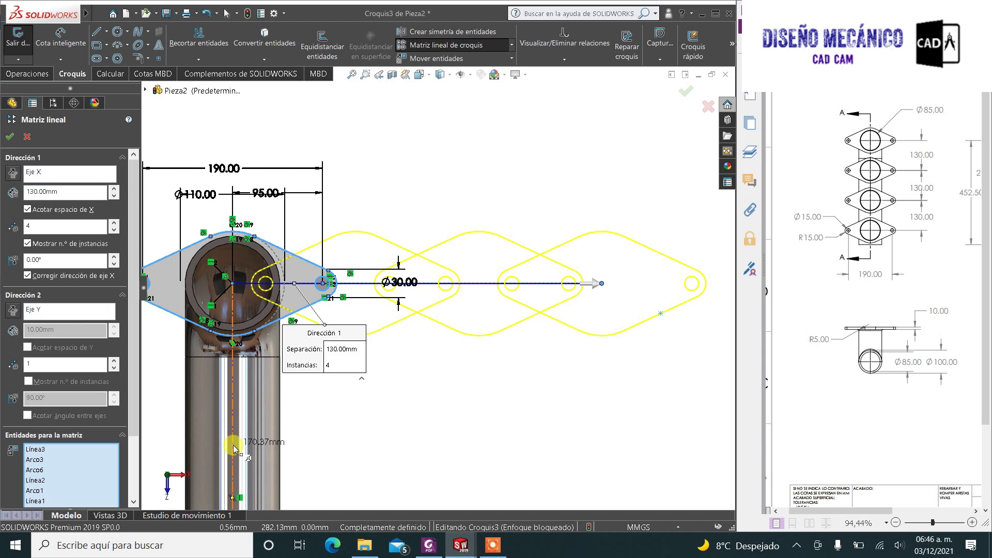
{"action": "scroll", "coordinate": [344, 322], "scroll_direction": "up", "scroll_amount": 2}
{"action": "scroll", "coordinate": [465, 354], "scroll_direction": "up", "scroll_amount": 2}
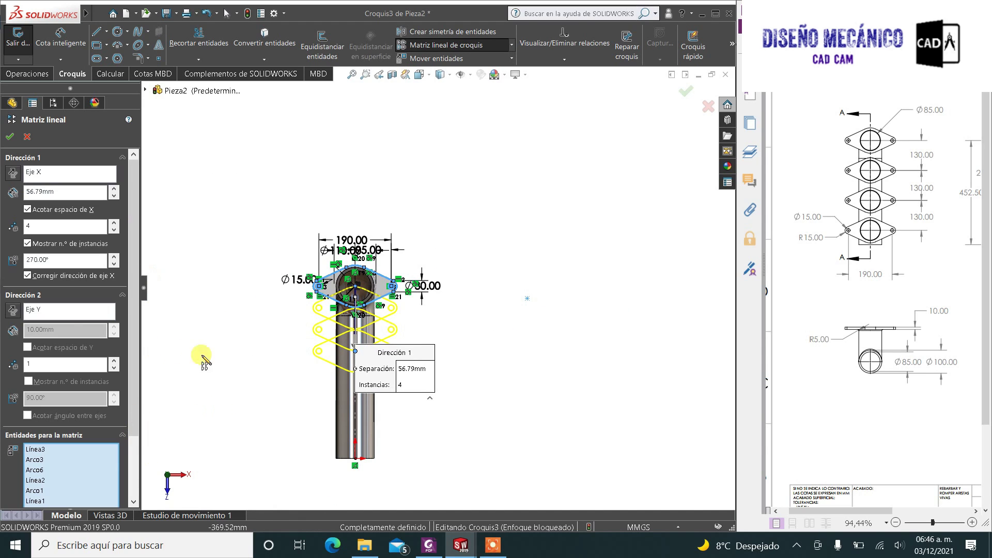
Step: Enter 130 mm spacing, then cancel the pattern, leaving a single flange
{"action": "left_click", "coordinate": [66, 190]}
{"action": "type", "text": "130"}
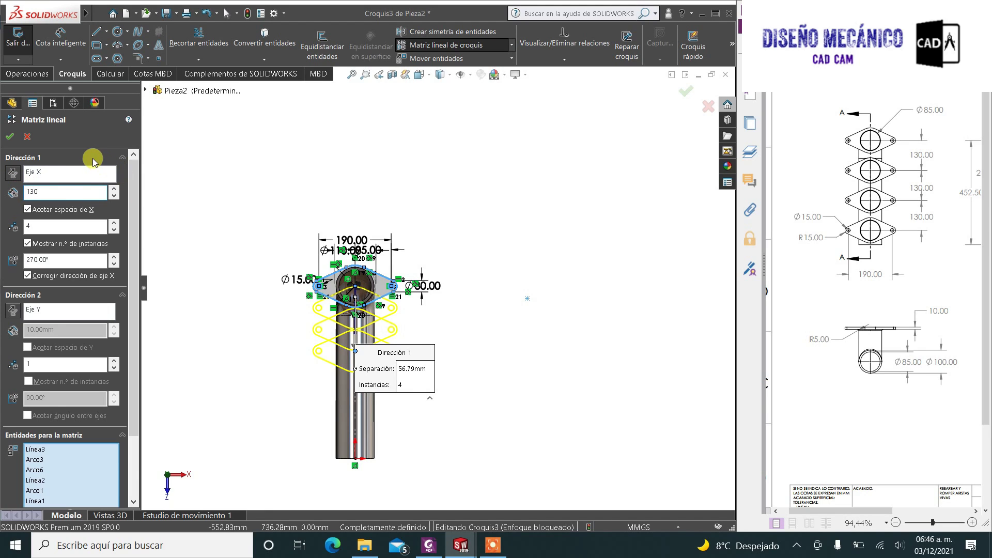
{"action": "left_click", "coordinate": [93, 159]}
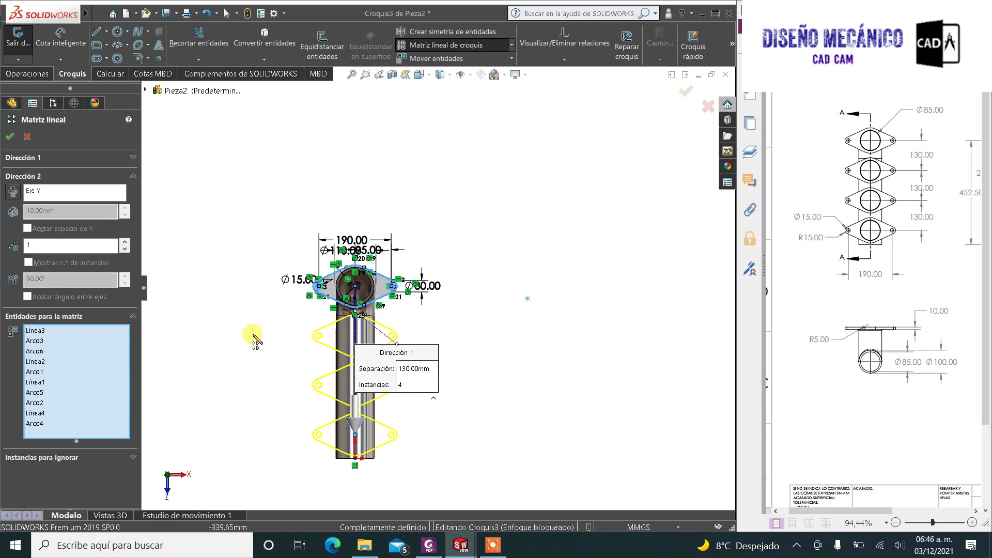
{"action": "scroll", "coordinate": [352, 353], "scroll_direction": "down", "scroll_amount": 1}
{"action": "scroll", "coordinate": [353, 353], "scroll_direction": "down", "scroll_amount": 3}
{"action": "scroll", "coordinate": [361, 238], "scroll_direction": "down", "scroll_amount": 5}
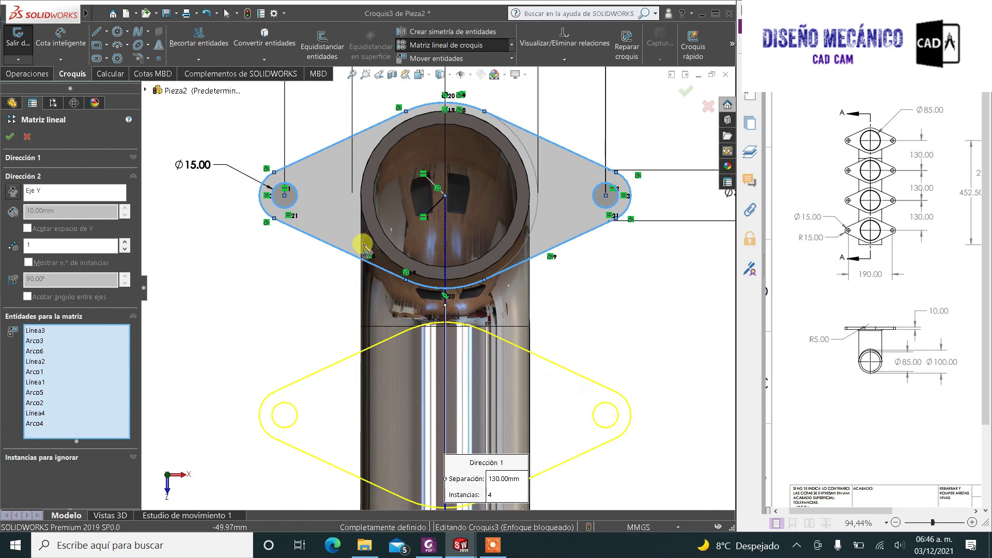
{"action": "scroll", "coordinate": [404, 274], "scroll_direction": "up", "scroll_amount": 1}
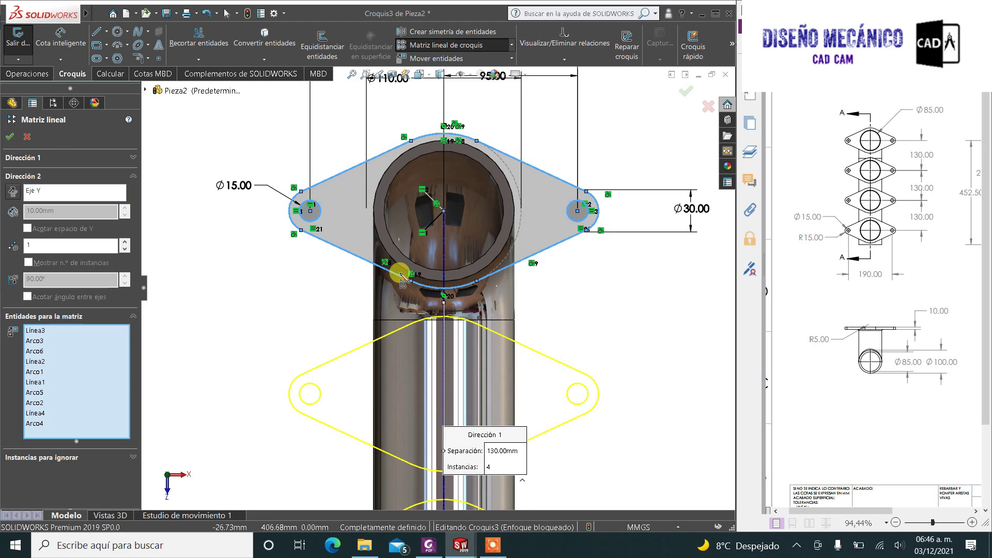
{"action": "scroll", "coordinate": [402, 274], "scroll_direction": "up", "scroll_amount": 2}
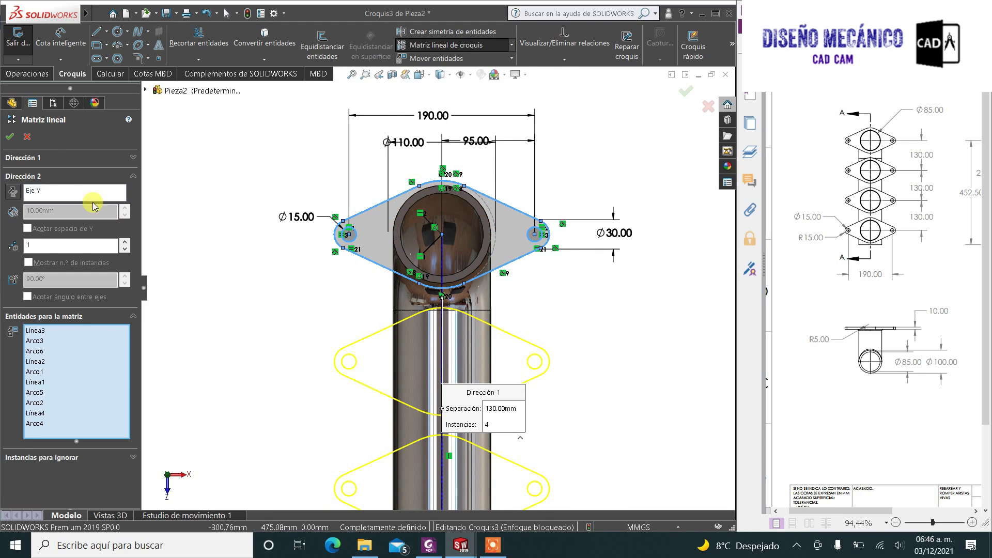
{"action": "left_click", "coordinate": [29, 138]}
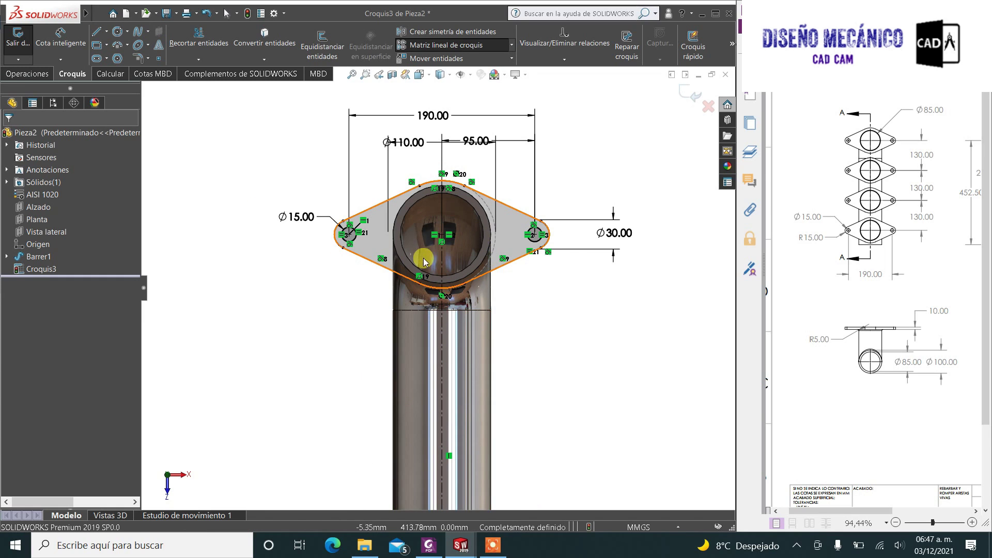
Step: Convert the pipe's Ø85 inner and Ø100 outer circular edges into Croquis3 sketch circles
{"action": "left_click", "coordinate": [401, 241]}
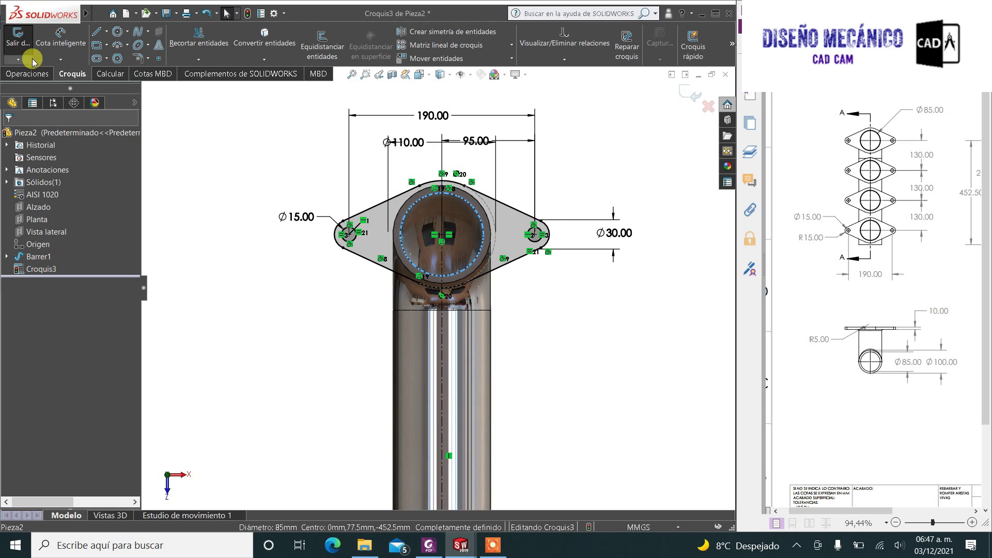
{"action": "left_click", "coordinate": [264, 39]}
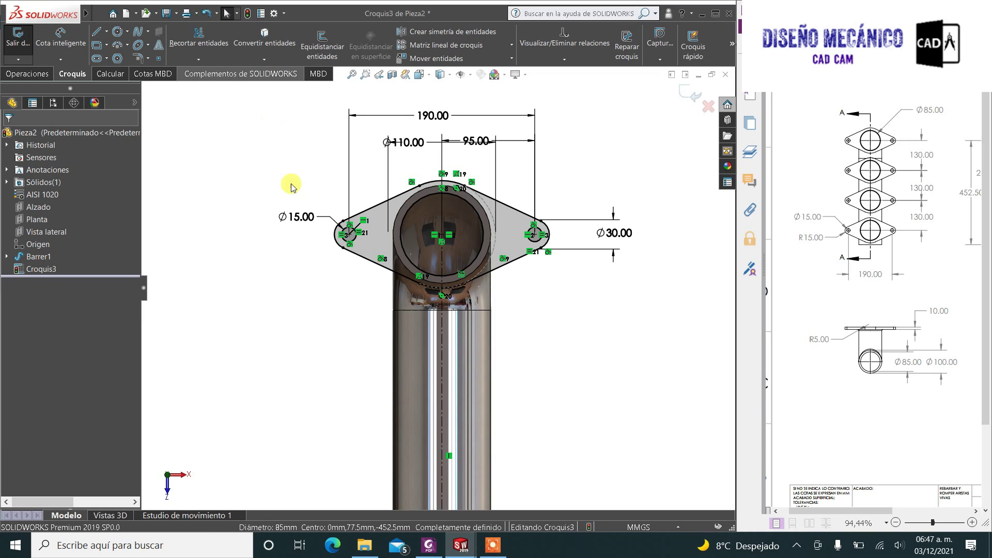
{"action": "left_click", "coordinate": [404, 269]}
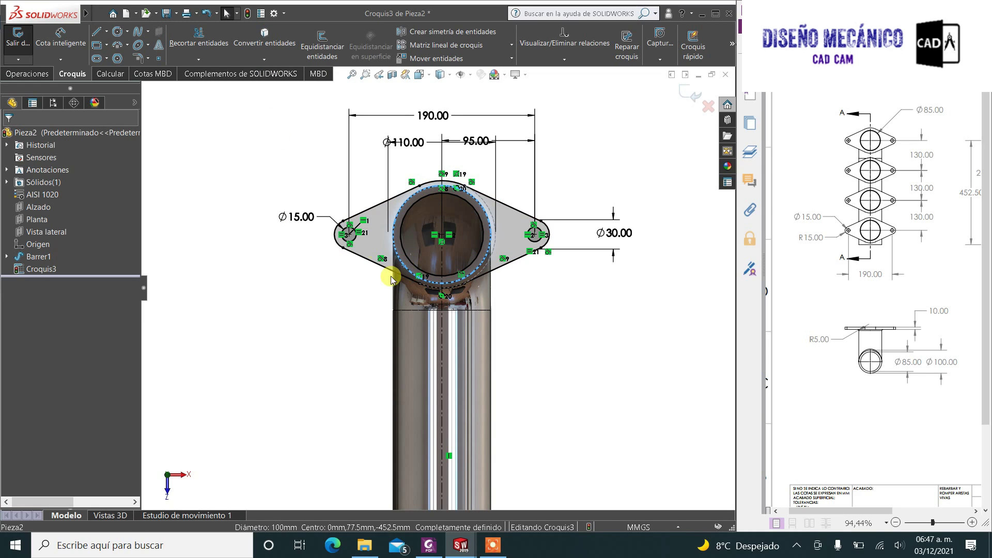
{"action": "left_click", "coordinate": [269, 33]}
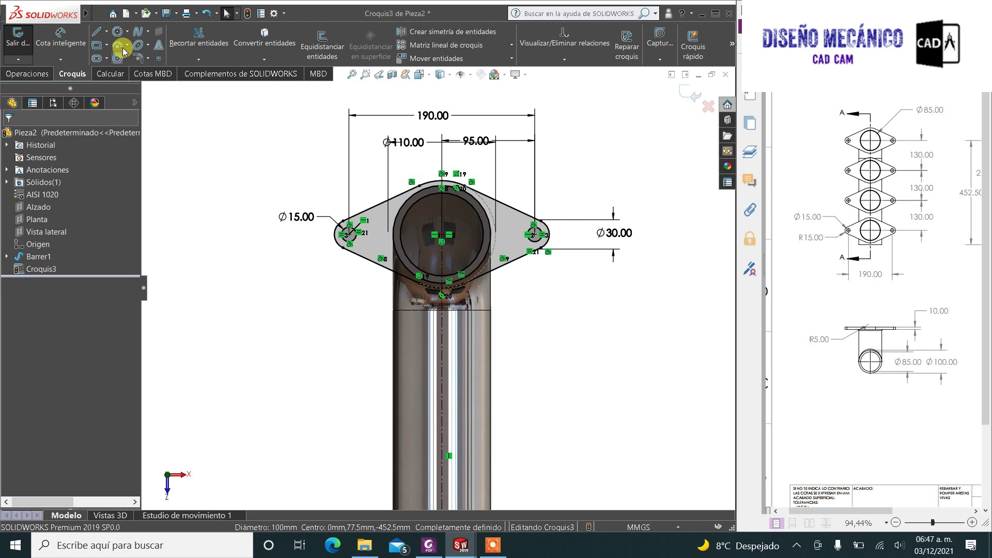
Step: Set up a new Croquis3 linear sketch pattern along X at 130 mm spacing with 4 instances
{"action": "left_click", "coordinate": [443, 49]}
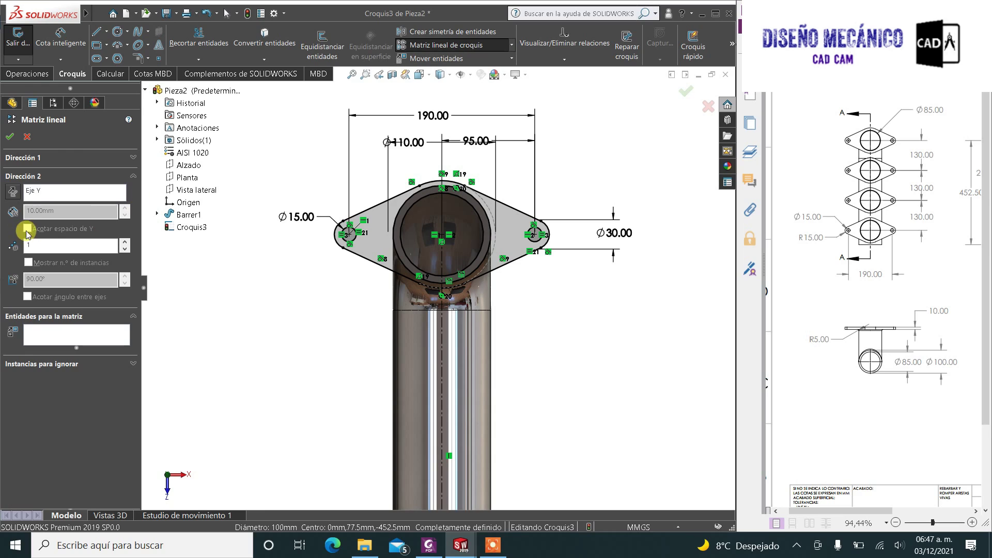
{"action": "left_click", "coordinate": [59, 157]}
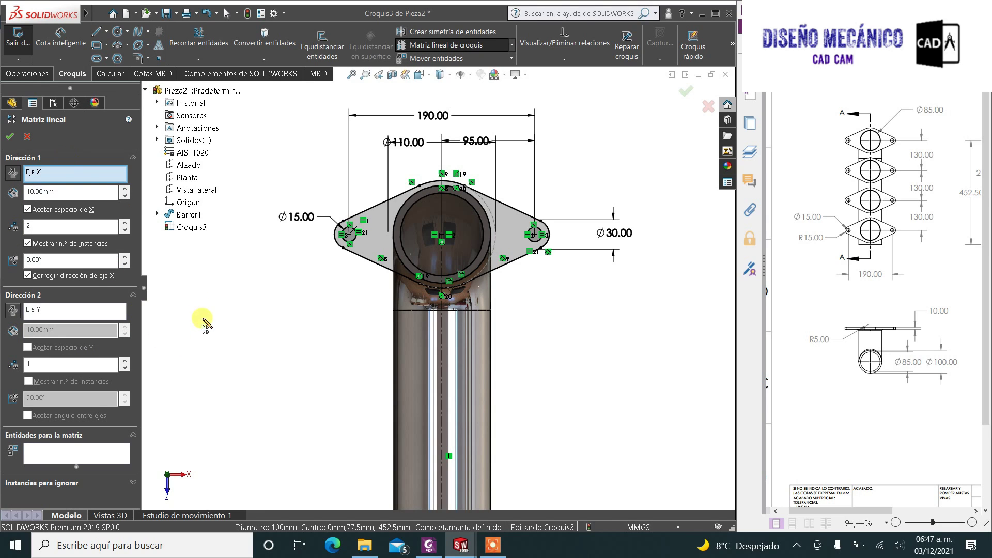
{"action": "left_click", "coordinate": [182, 230]}
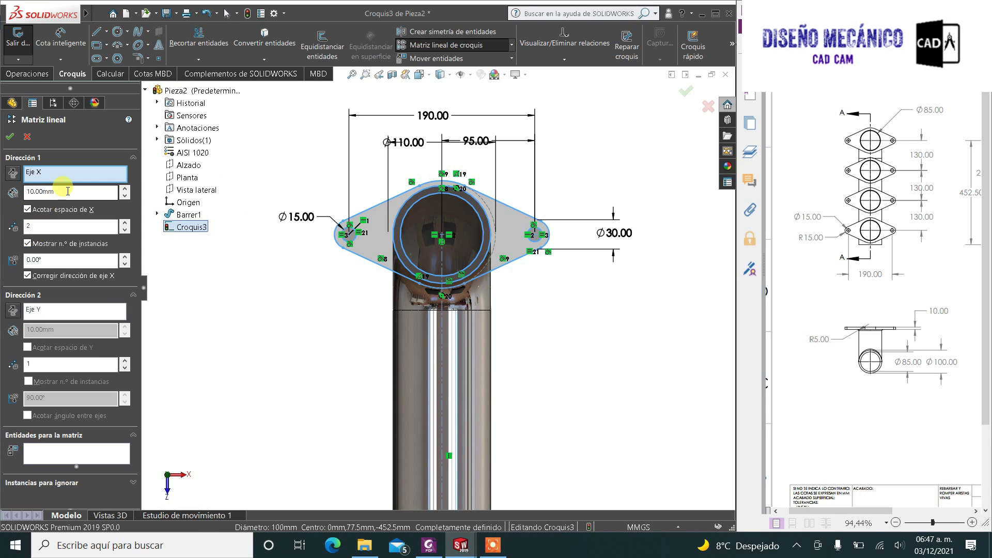
{"action": "left_click", "coordinate": [25, 191]}
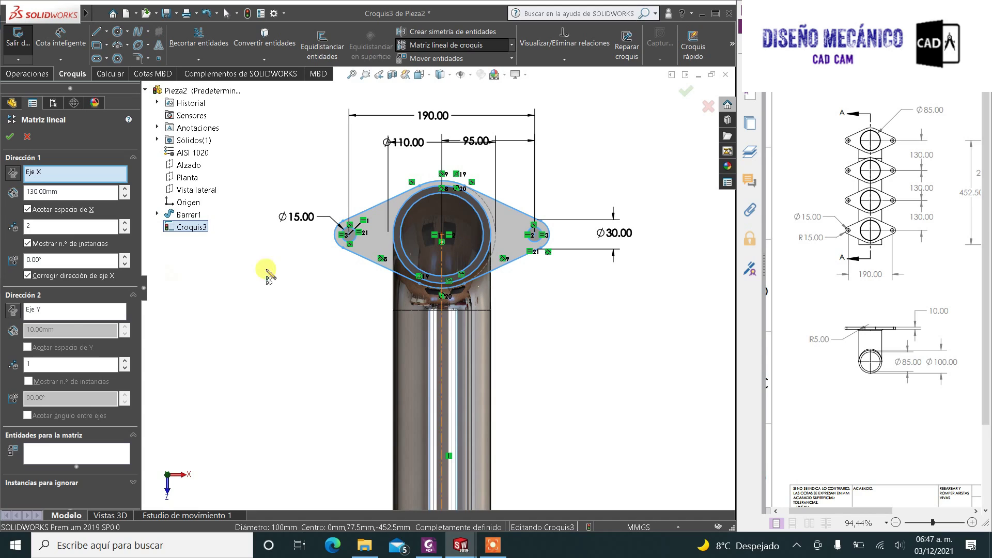
{"action": "double_click", "coordinate": [59, 225]}
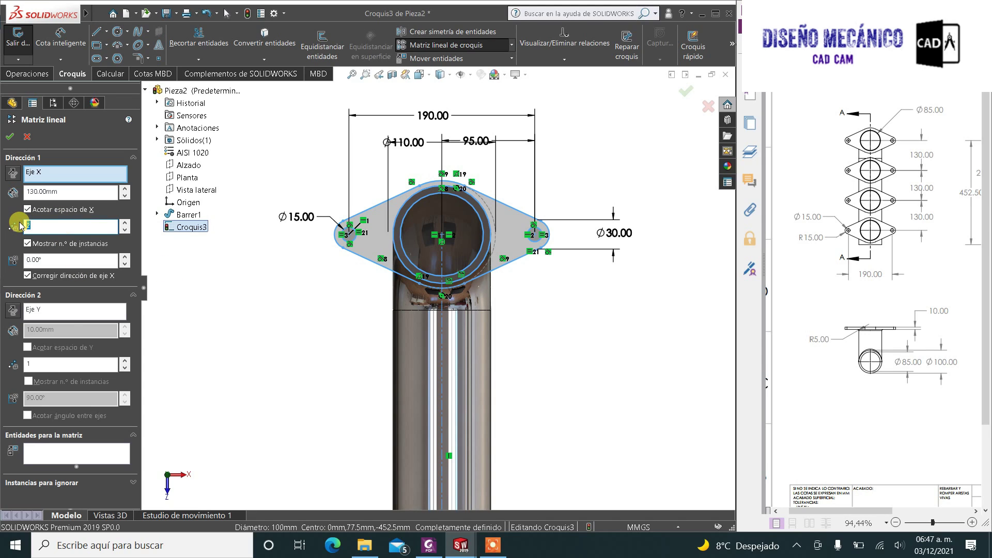
{"action": "type", "text": "2"}
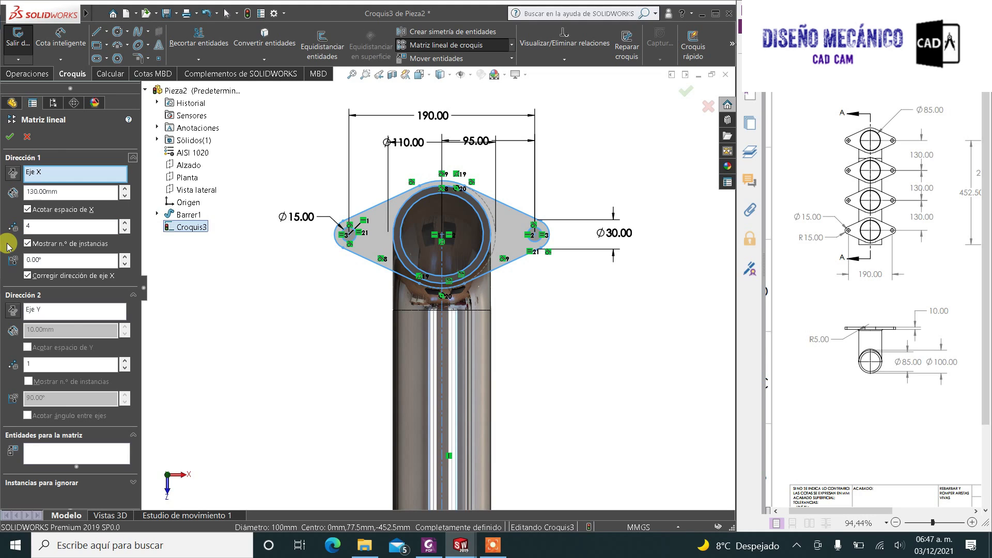
Step: Select the flange edges, end arcs, both bolt holes and the Ø100 pipe circle for the pattern
{"action": "left_click", "coordinate": [383, 265]}
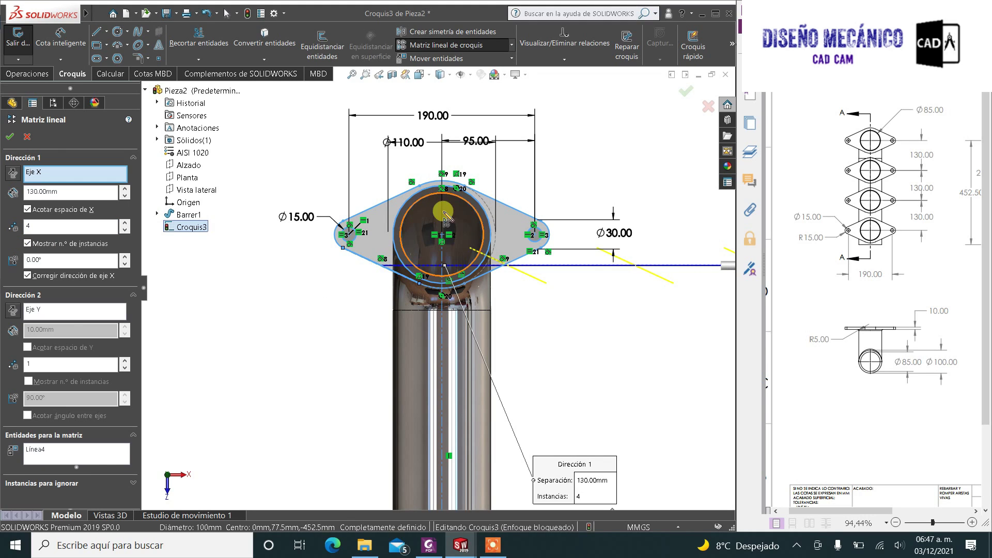
{"action": "scroll", "coordinate": [384, 224], "scroll_direction": "down", "scroll_amount": 3}
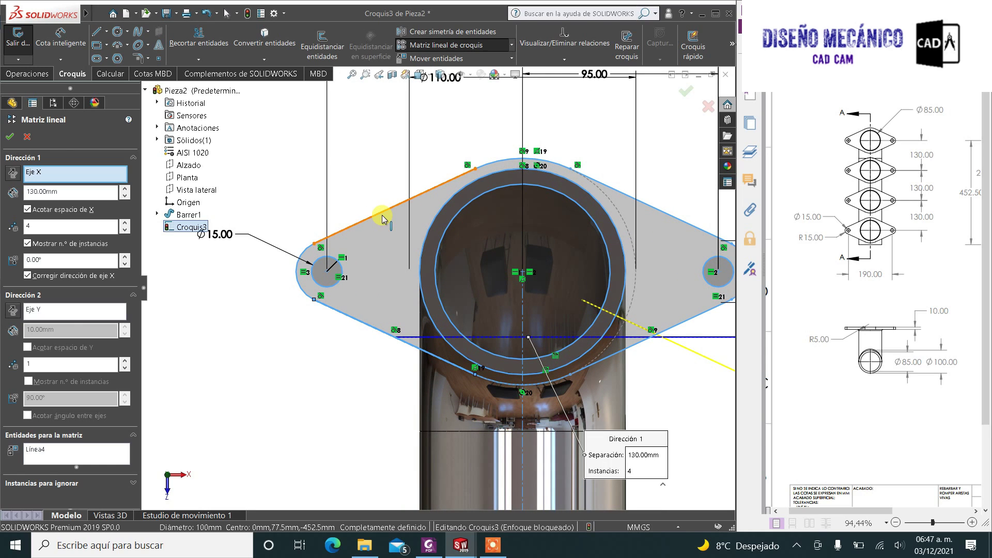
{"action": "left_click", "coordinate": [336, 262]}
{"action": "left_click", "coordinate": [316, 298]}
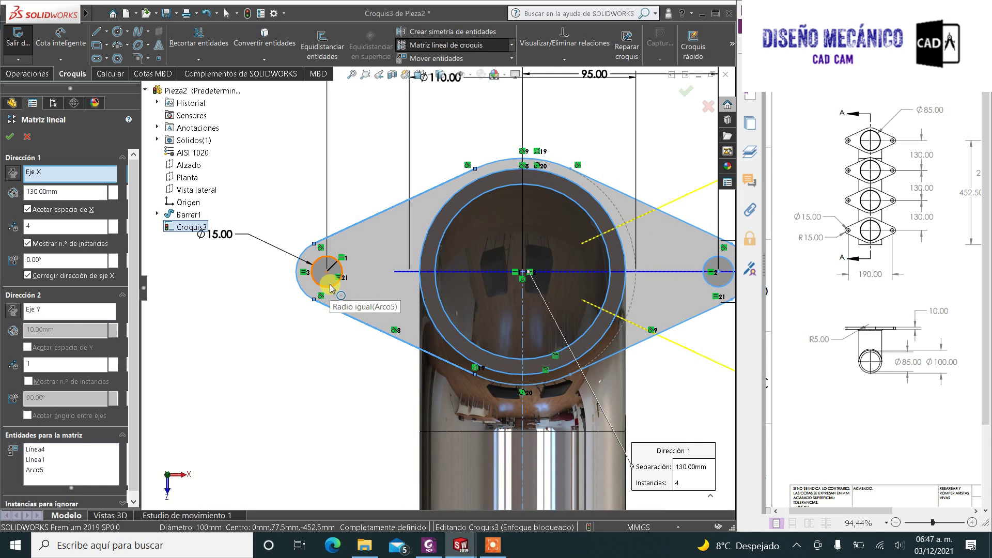
{"action": "left_click", "coordinate": [301, 286]}
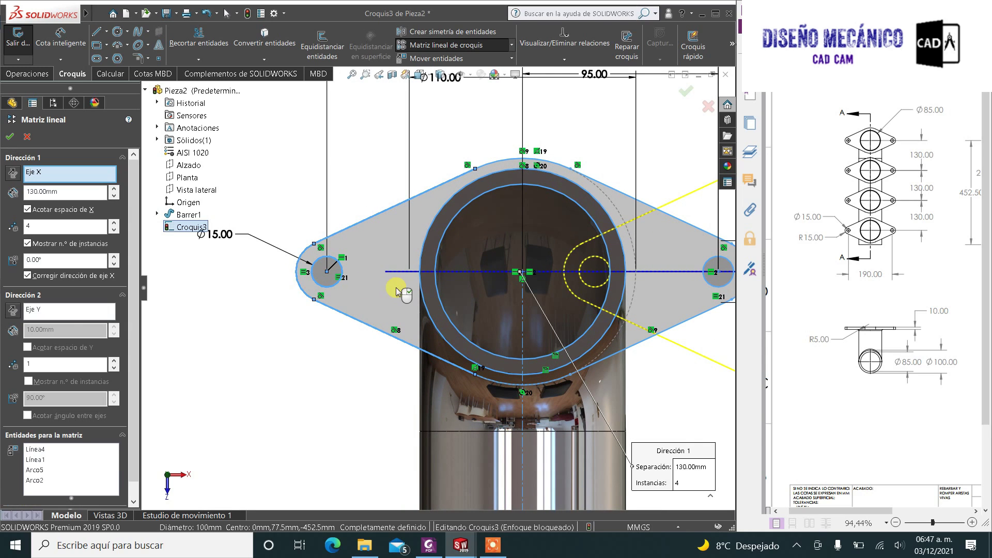
{"action": "left_click", "coordinate": [433, 285]}
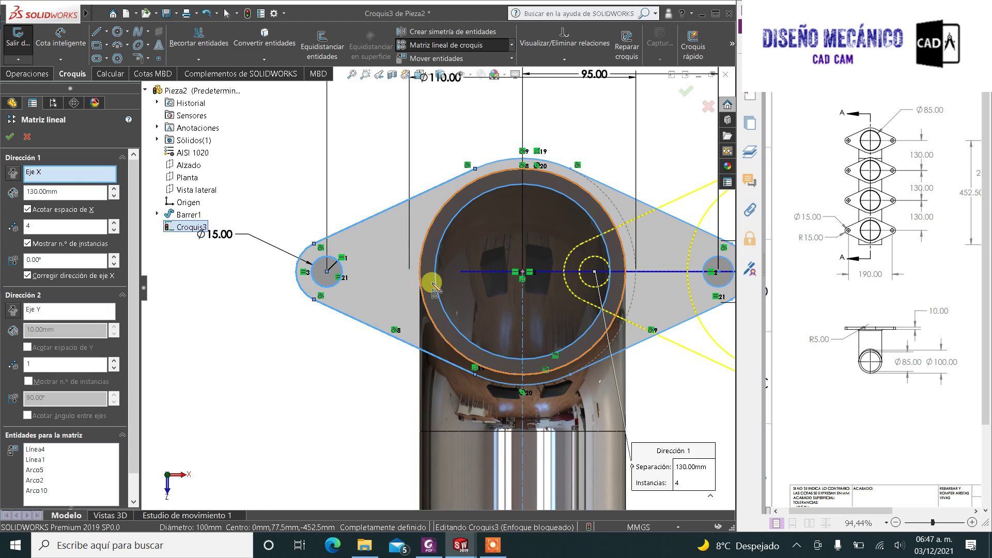
{"action": "left_click", "coordinate": [493, 164]}
{"action": "left_click", "coordinate": [502, 386]}
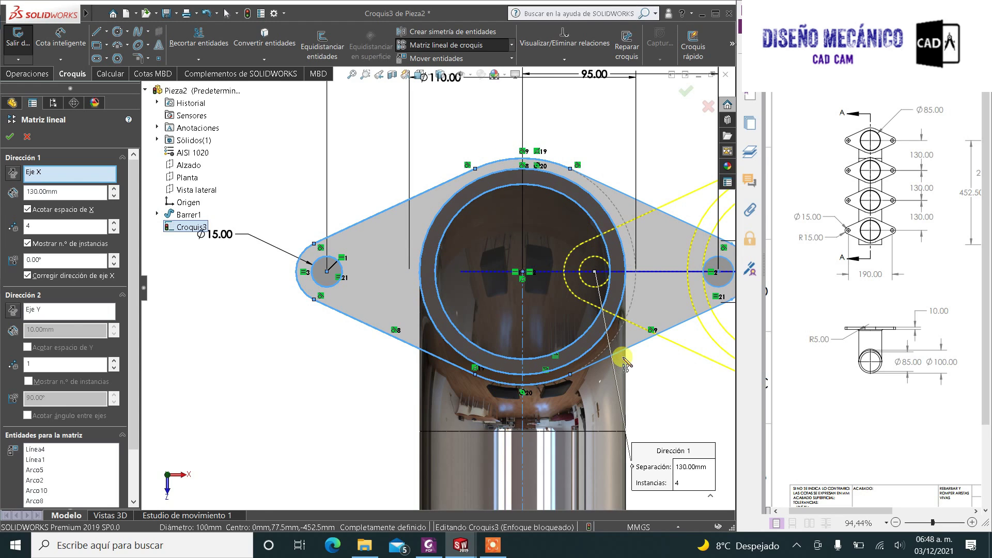
{"action": "scroll", "coordinate": [310, 362], "scroll_direction": "up", "scroll_amount": 3}
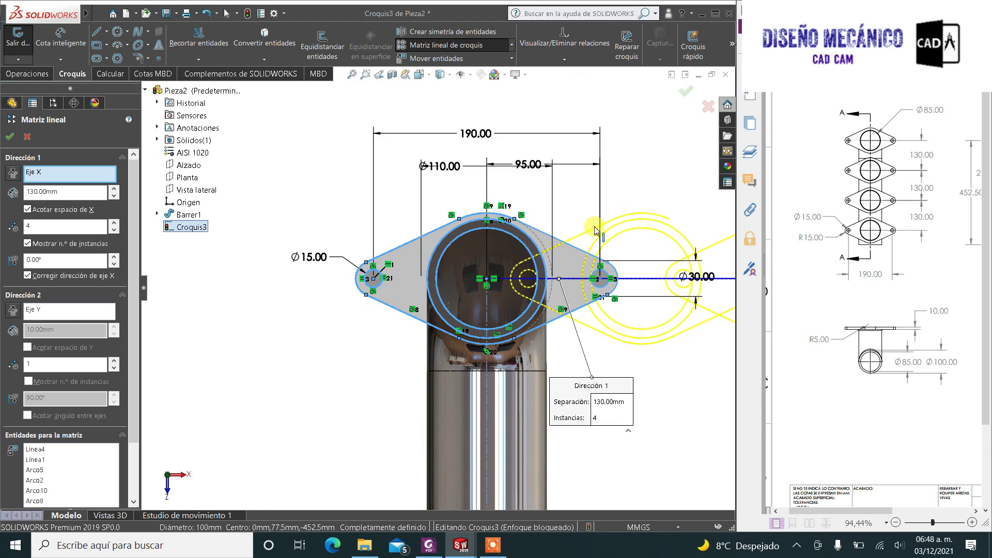
{"action": "scroll", "coordinate": [534, 268], "scroll_direction": "down", "scroll_amount": 3}
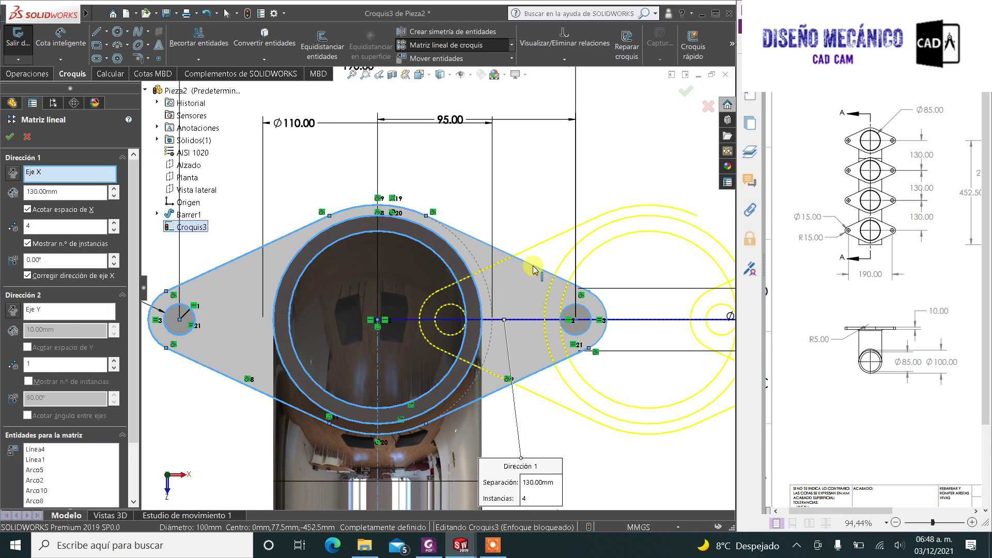
{"action": "left_click", "coordinate": [603, 306]}
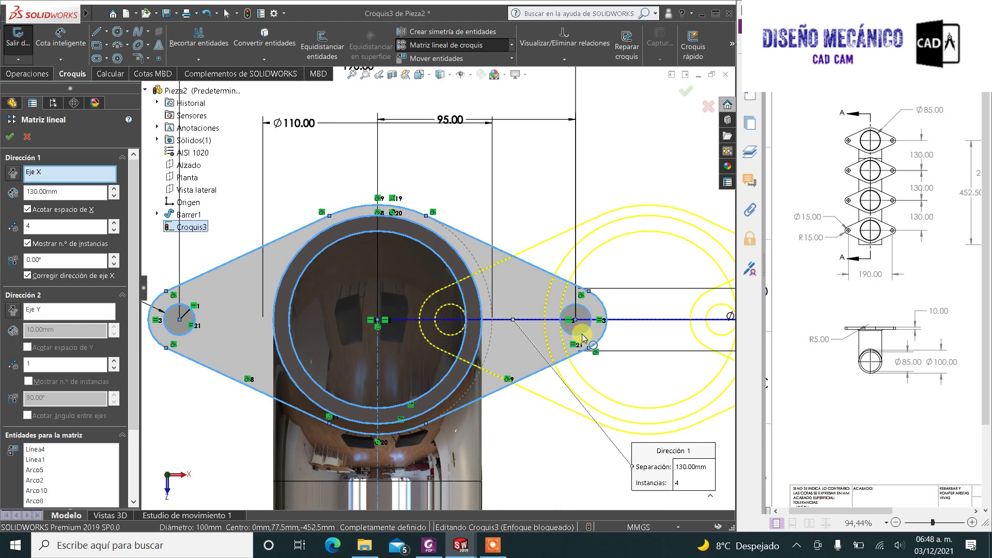
Step: Point the pattern down the pipe at 270° and apply 130 mm spacing
{"action": "scroll", "coordinate": [584, 339], "scroll_direction": "up", "scroll_amount": 3}
{"action": "scroll", "coordinate": [583, 336], "scroll_direction": "up", "scroll_amount": 1}
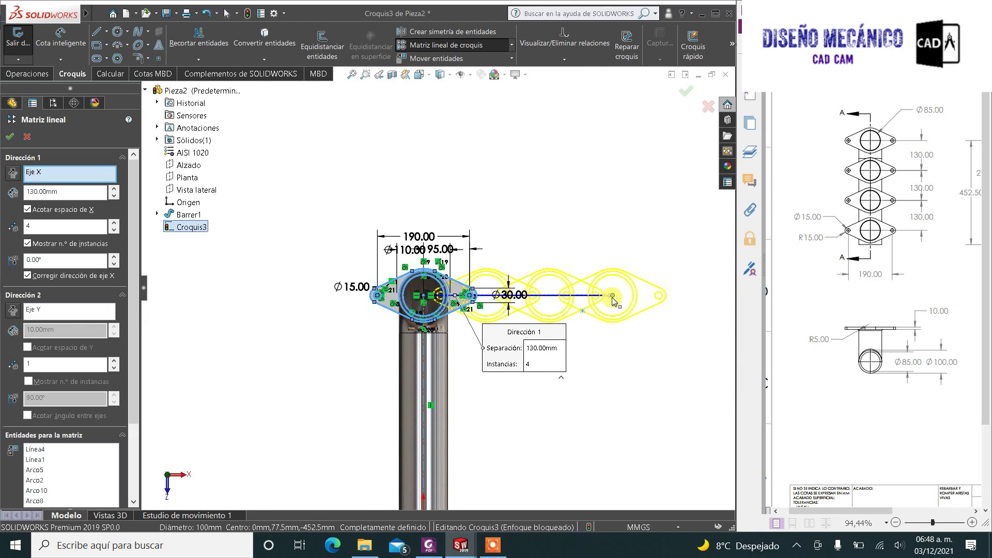
{"action": "left_click_drag", "start_coordinate": [613, 299], "coordinate": [424, 395]}
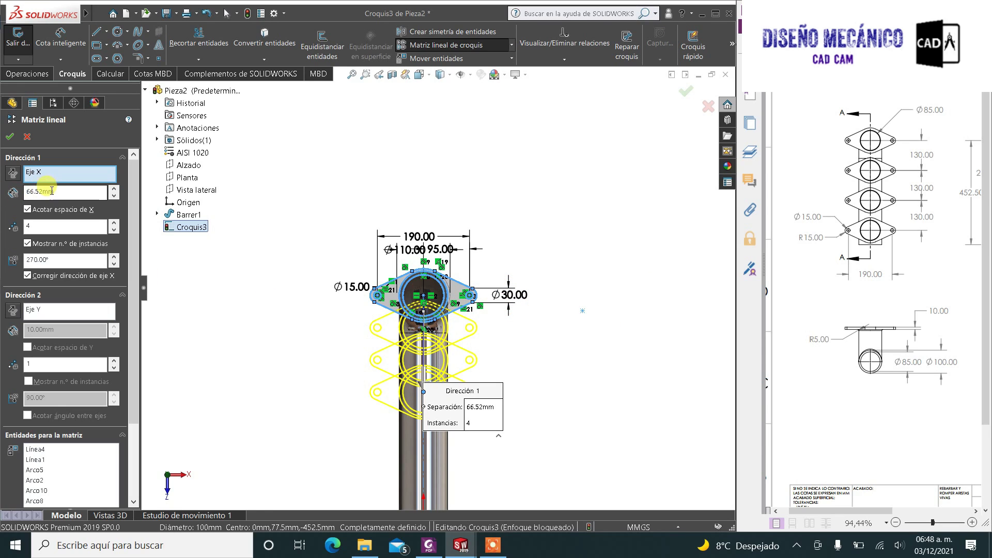
{"action": "left_click_drag", "start_coordinate": [69, 192], "coordinate": [3, 181]}
{"action": "type", "text": "130"}
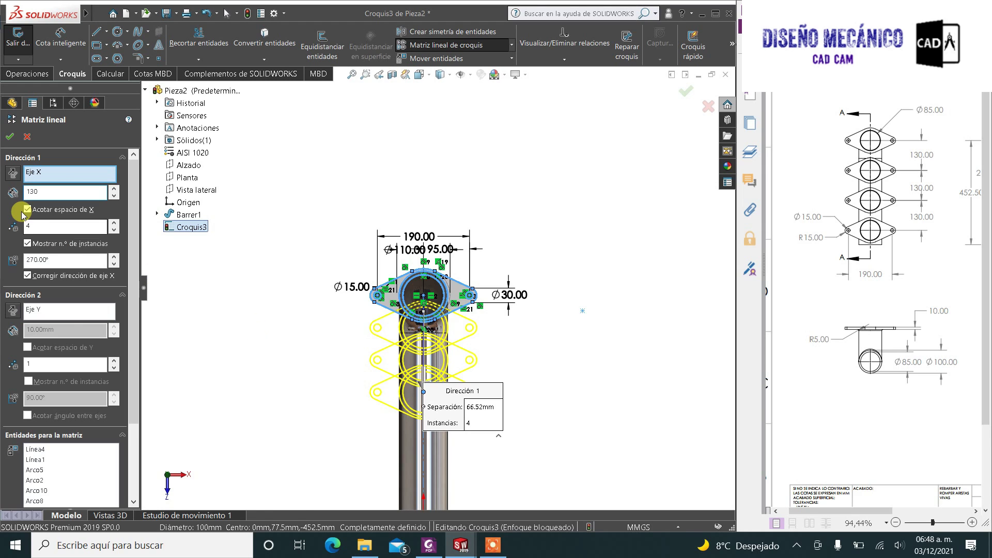
{"action": "key", "text": "Return"}
{"action": "scroll", "coordinate": [296, 308], "scroll_direction": "up", "scroll_amount": 2}
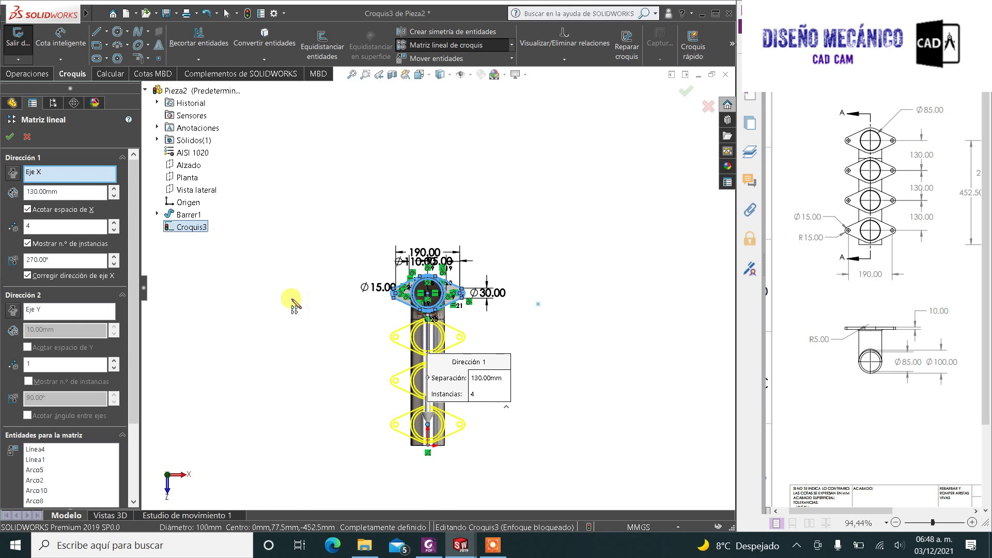
{"action": "scroll", "coordinate": [445, 331], "scroll_direction": "down", "scroll_amount": 3}
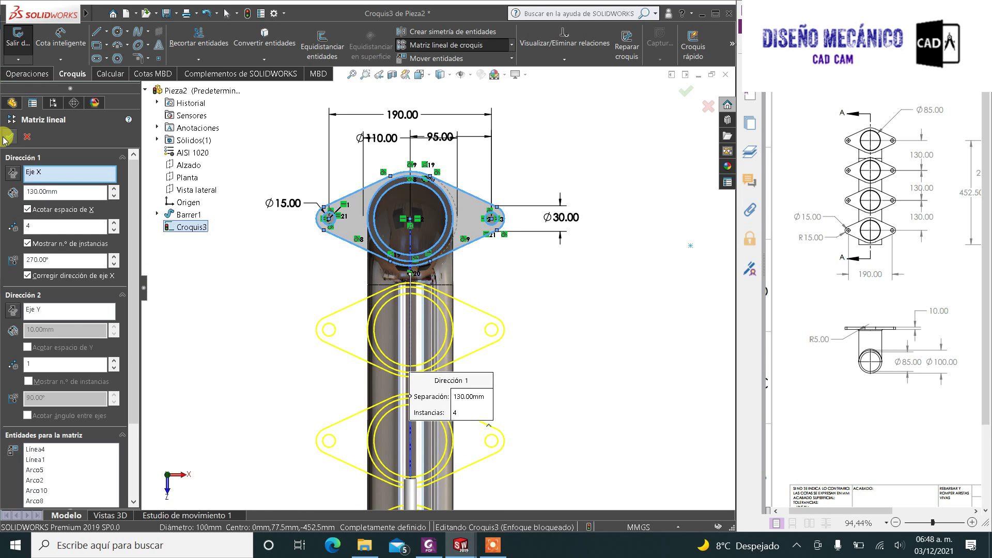
Step: Accept the four-flange pattern, orbit to an oblique view, and bring up the Operaciones (Features) tools
{"action": "key", "text": "Return"}
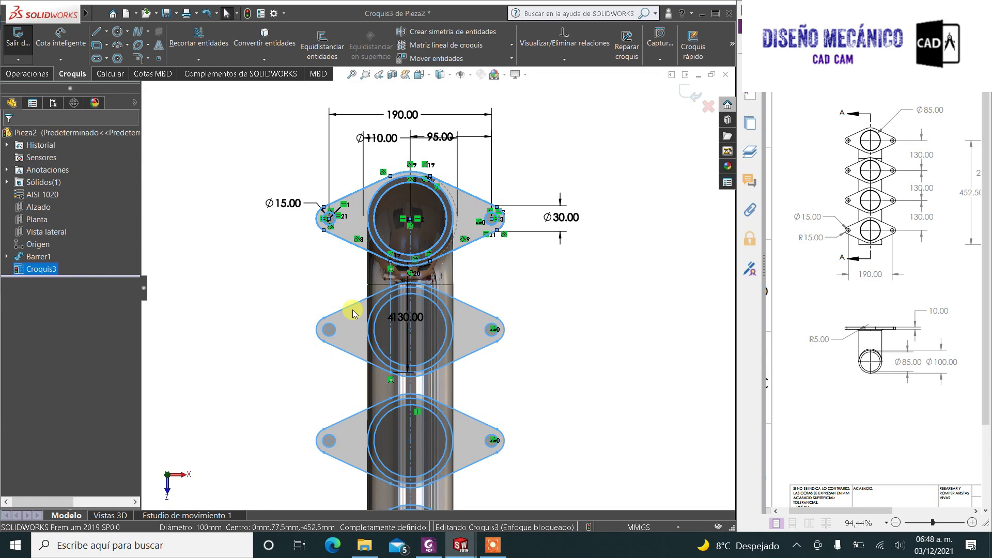
{"action": "scroll", "coordinate": [504, 339], "scroll_direction": "up", "scroll_amount": 3}
{"action": "scroll", "coordinate": [505, 272], "scroll_direction": "down", "scroll_amount": 1}
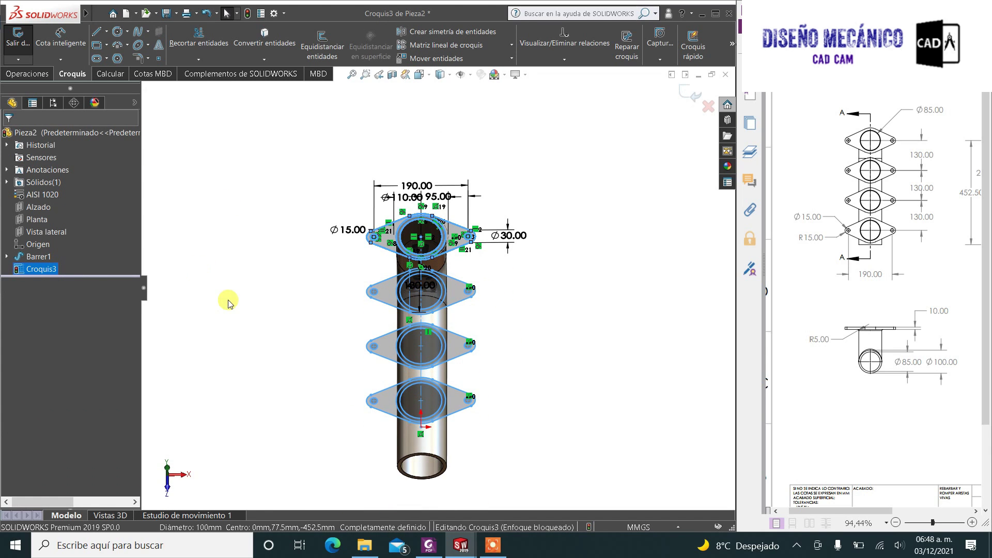
{"action": "left_click", "coordinate": [152, 310]}
{"action": "scroll", "coordinate": [411, 329], "scroll_direction": "down", "scroll_amount": 1}
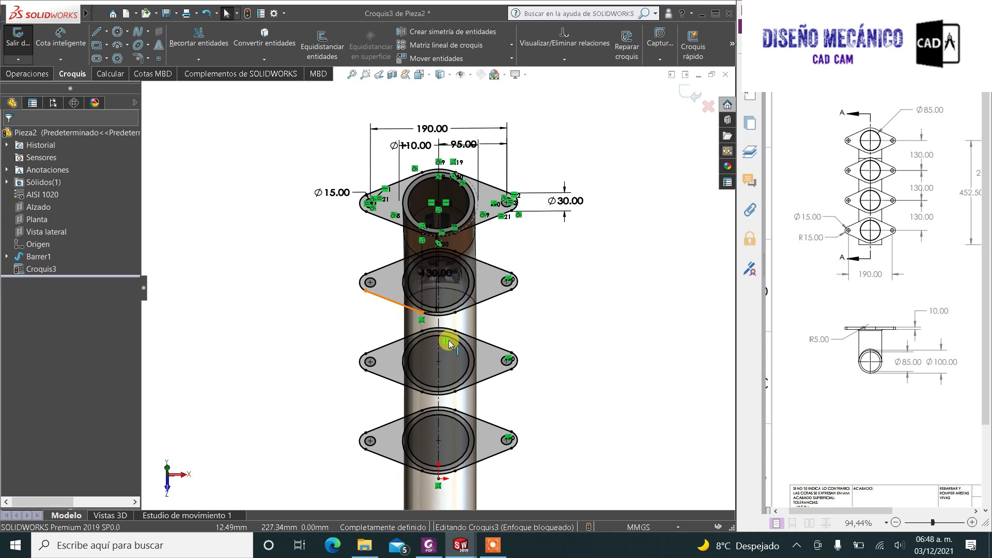
{"action": "mouse_move", "coordinate": [450, 343]}
{"action": "middle_mouse_down"}
{"action": "mouse_move", "coordinate": [386, 300]}
{"action": "mouse_move", "coordinate": [406, 383]}
{"action": "mouse_move", "coordinate": [455, 381]}
{"action": "middle_mouse_up"}
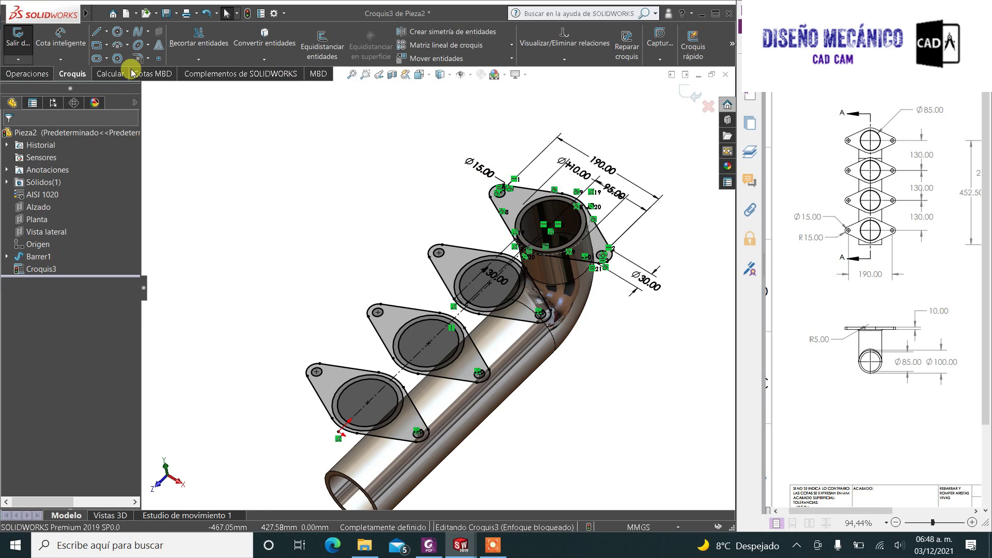
{"action": "left_click", "coordinate": [24, 75]}
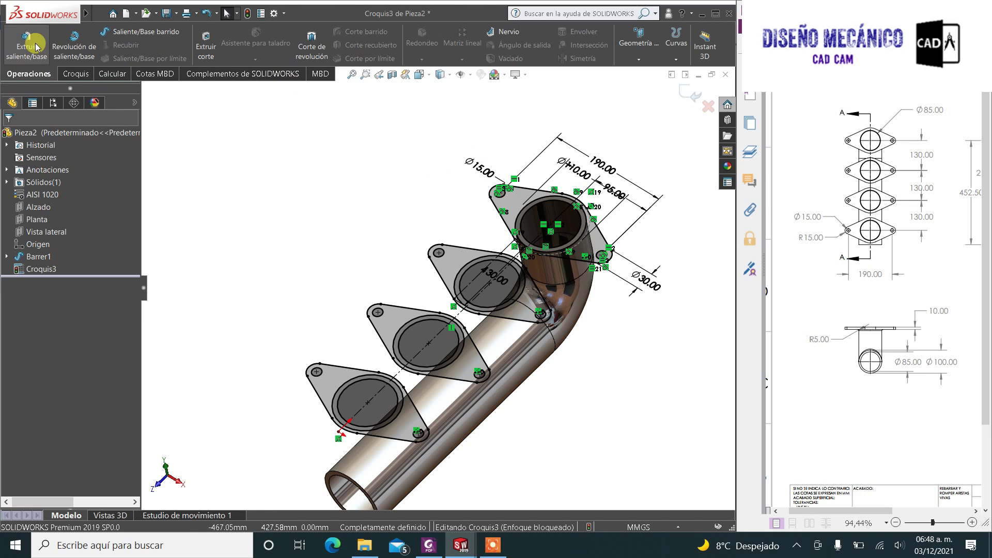
Step: Start a boss extrusion and select the Croquis3 flange ring regions, including the lower rings
{"action": "left_click", "coordinate": [36, 47]}
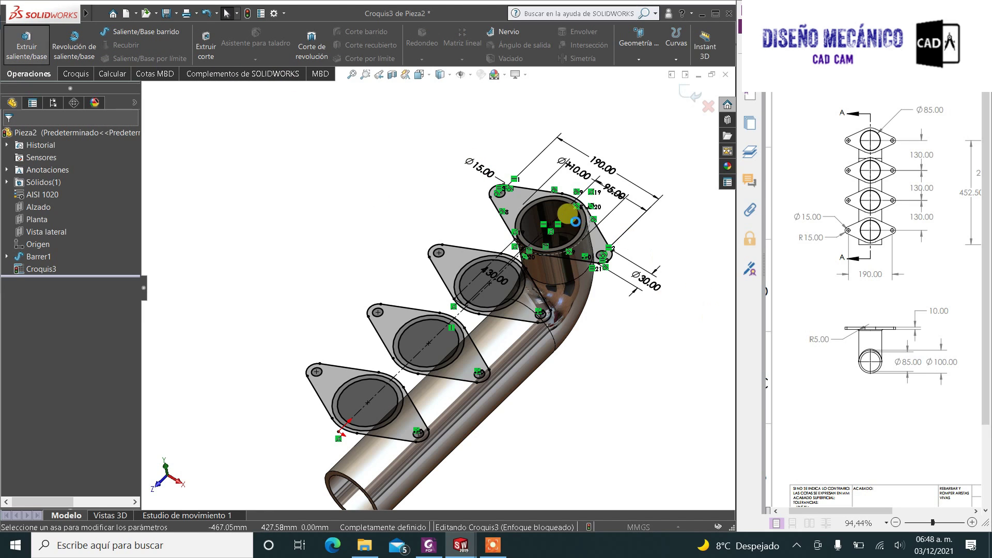
{"action": "scroll", "coordinate": [574, 227], "scroll_direction": "down", "scroll_amount": 2}
{"action": "scroll", "coordinate": [574, 232], "scroll_direction": "down", "scroll_amount": 2}
{"action": "scroll", "coordinate": [571, 233], "scroll_direction": "down", "scroll_amount": 2}
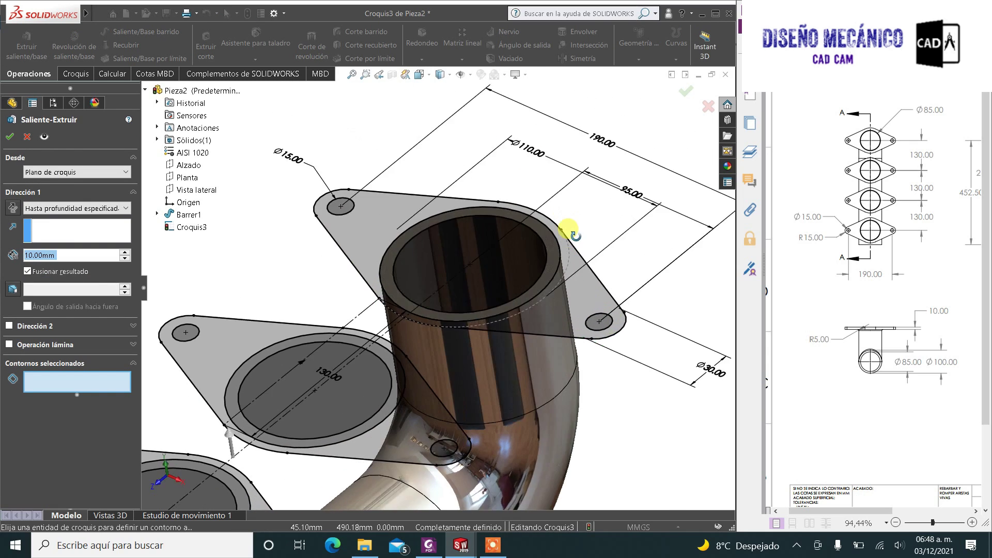
{"action": "middle_click_drag", "start_coordinate": [568, 230], "coordinate": [317, 381]}
{"action": "scroll", "coordinate": [388, 356], "scroll_direction": "down", "scroll_amount": 3}
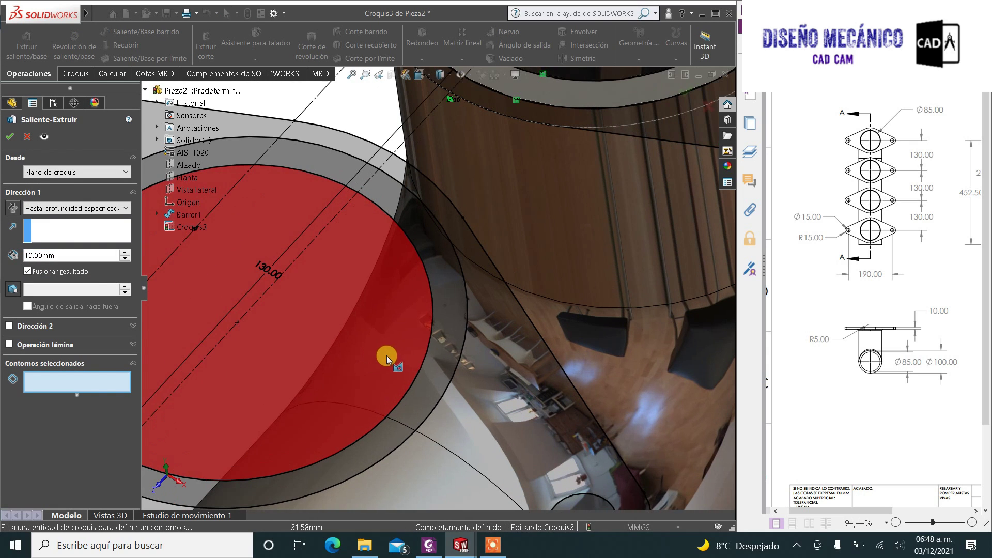
{"action": "scroll", "coordinate": [445, 361], "scroll_direction": "up", "scroll_amount": 5}
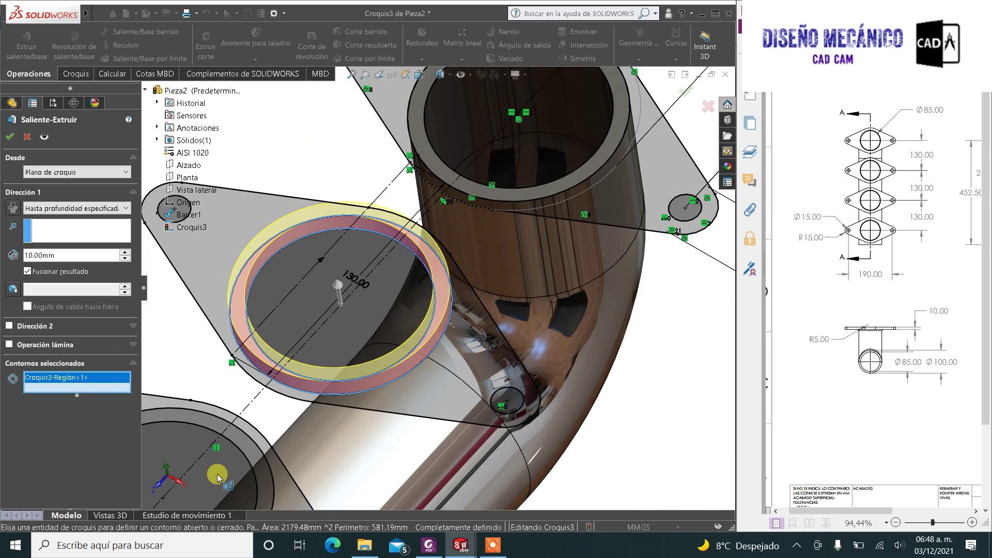
{"action": "left_click", "coordinate": [259, 460]}
{"action": "scroll", "coordinate": [259, 460], "scroll_direction": "up", "scroll_amount": 2}
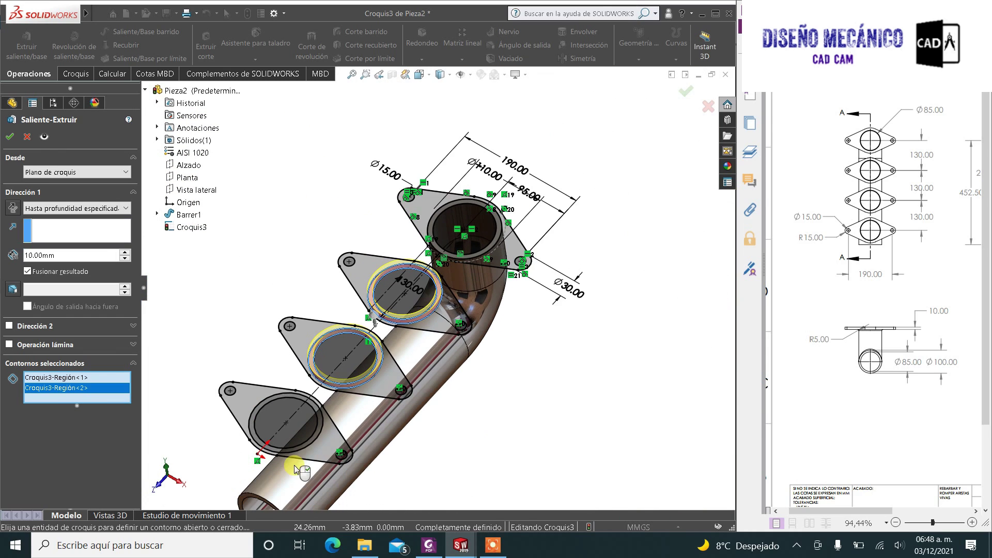
{"action": "scroll", "coordinate": [293, 465], "scroll_direction": "down", "scroll_amount": 2}
{"action": "left_click", "coordinate": [328, 406]}
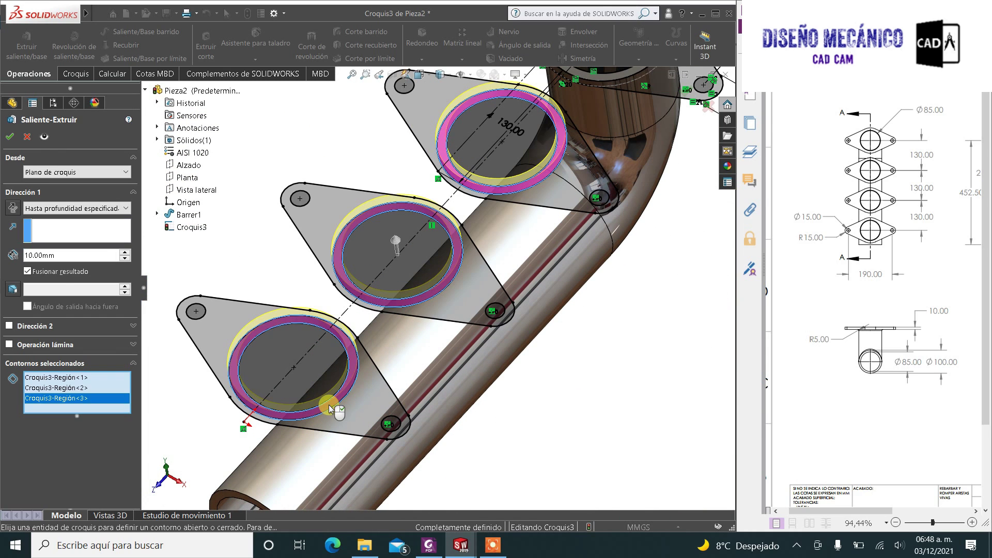
Step: Extrude the rings 'Hasta la superficie' up to the Barrer1 pipe face, creating Saliente-Extruir1
{"action": "left_click", "coordinate": [39, 208]}
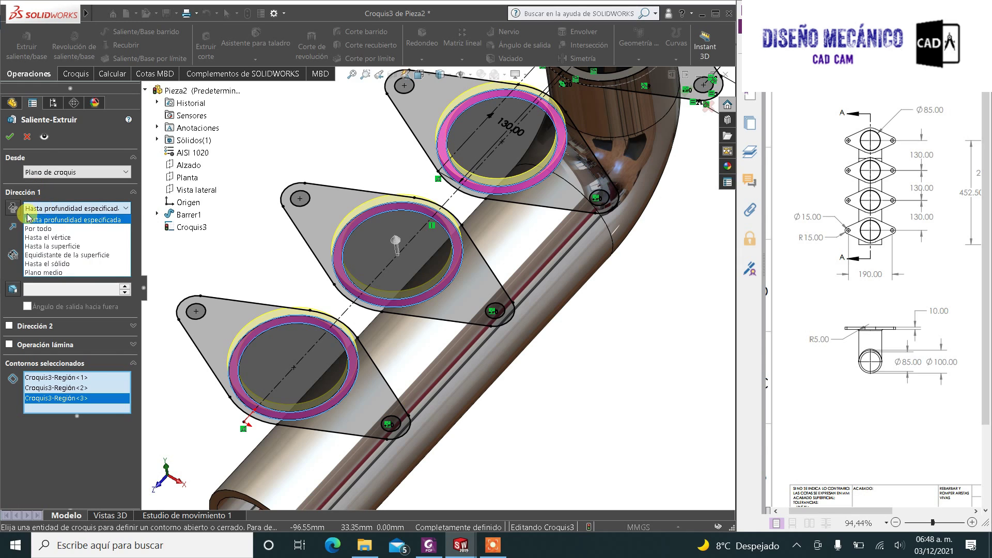
{"action": "left_click", "coordinate": [66, 247]}
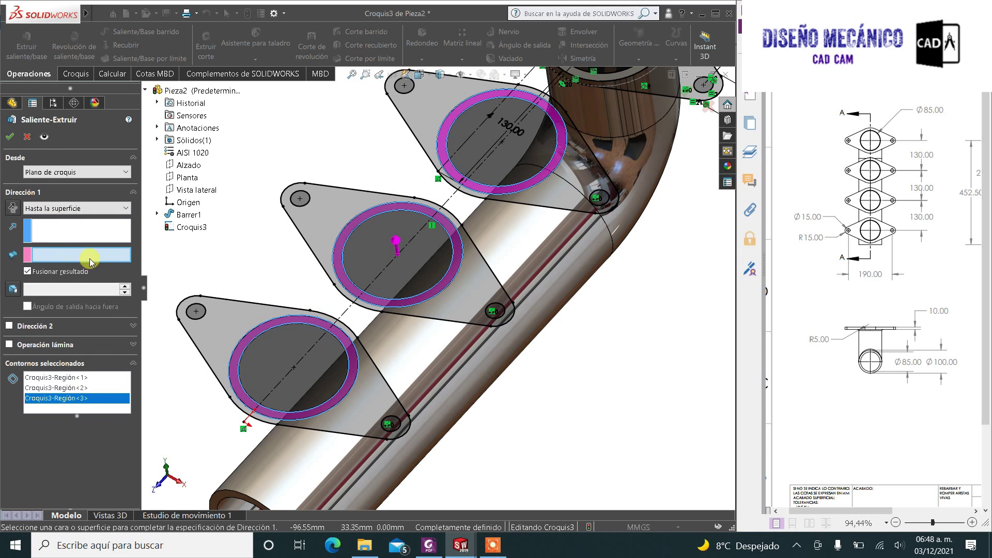
{"action": "left_click", "coordinate": [428, 356]}
{"action": "middle_click_drag", "start_coordinate": [442, 367], "coordinate": [445, 289]}
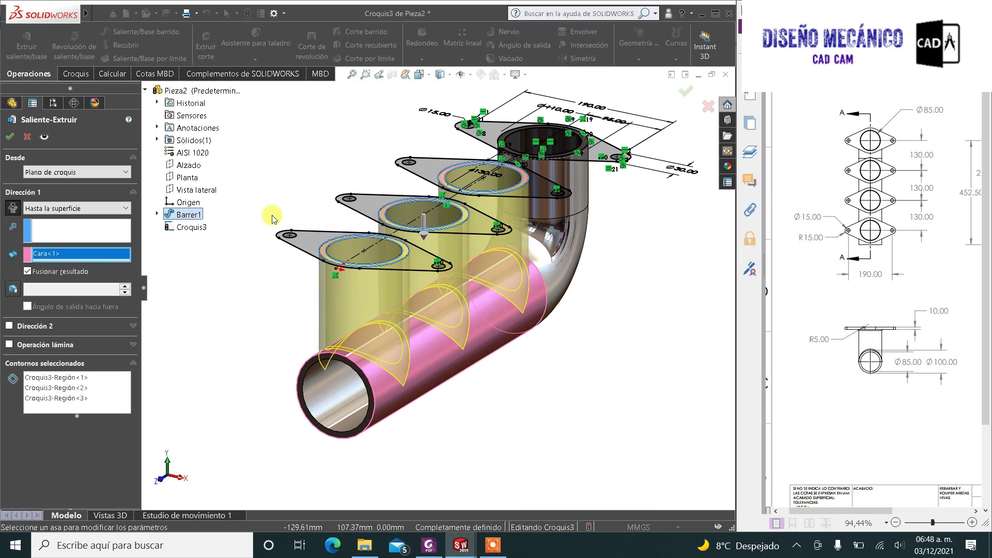
{"action": "left_click", "coordinate": [14, 136]}
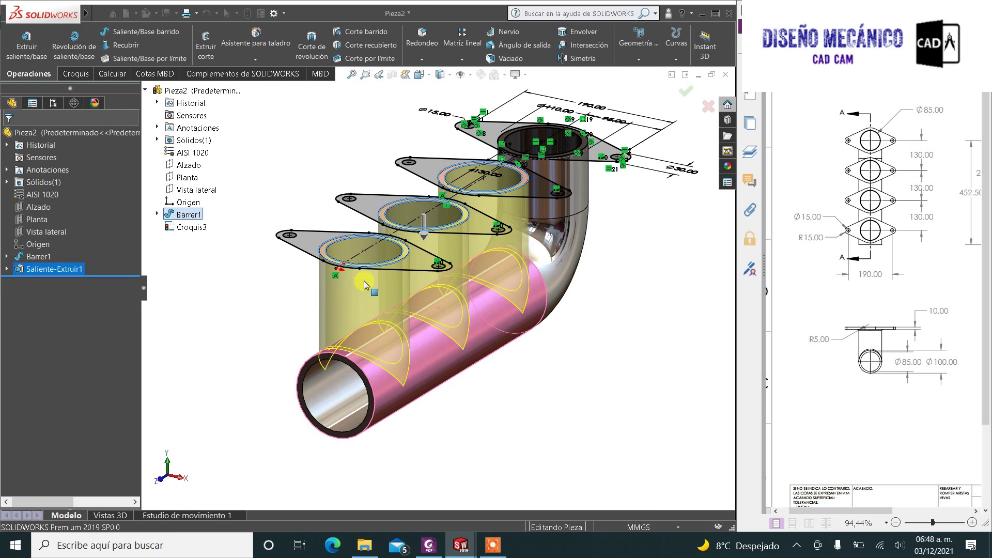
{"action": "middle_click_drag", "start_coordinate": [486, 357], "coordinate": [487, 414]}
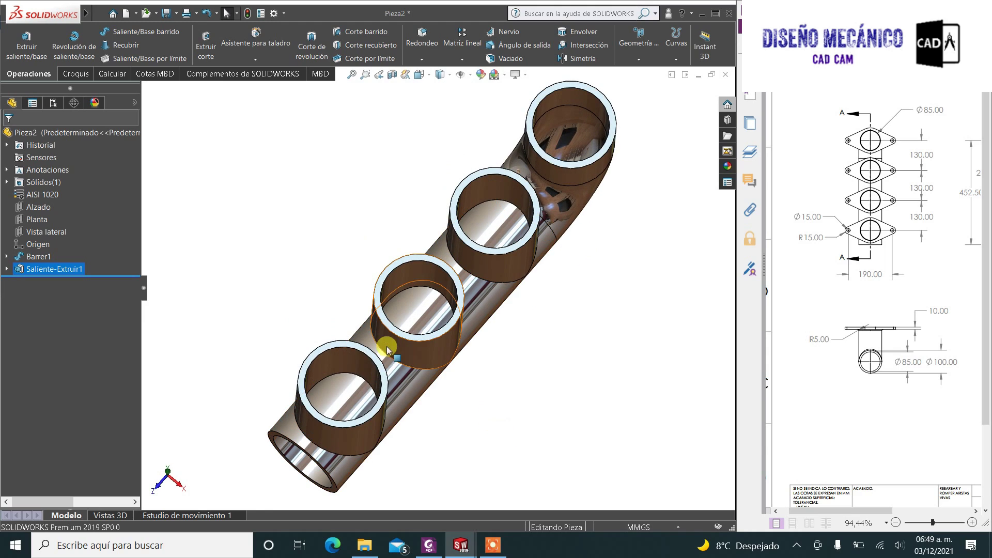
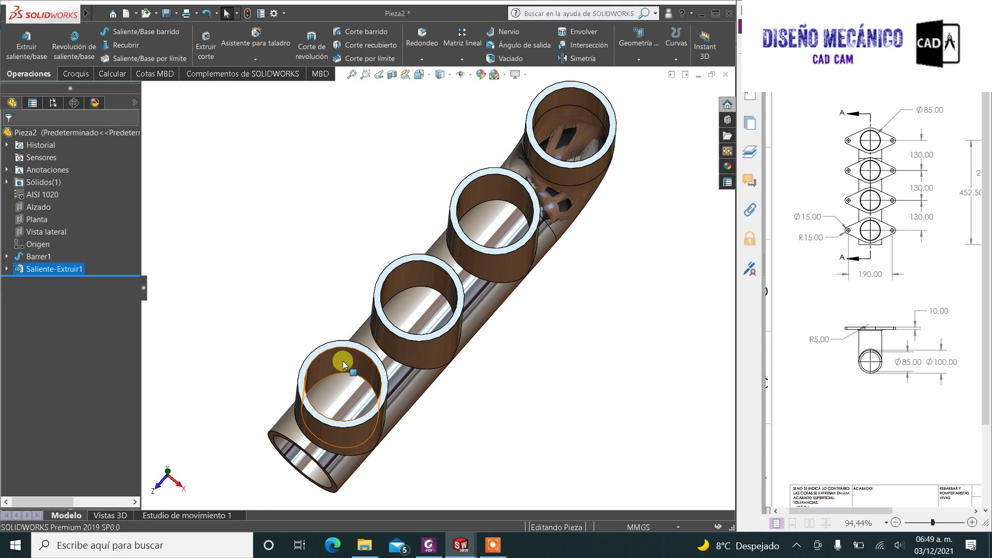
Step: Start an extruded cut from Croquis3 using only the three runners' inner circle regions
{"action": "left_click", "coordinate": [6, 268]}
{"action": "left_click", "coordinate": [33, 281]}
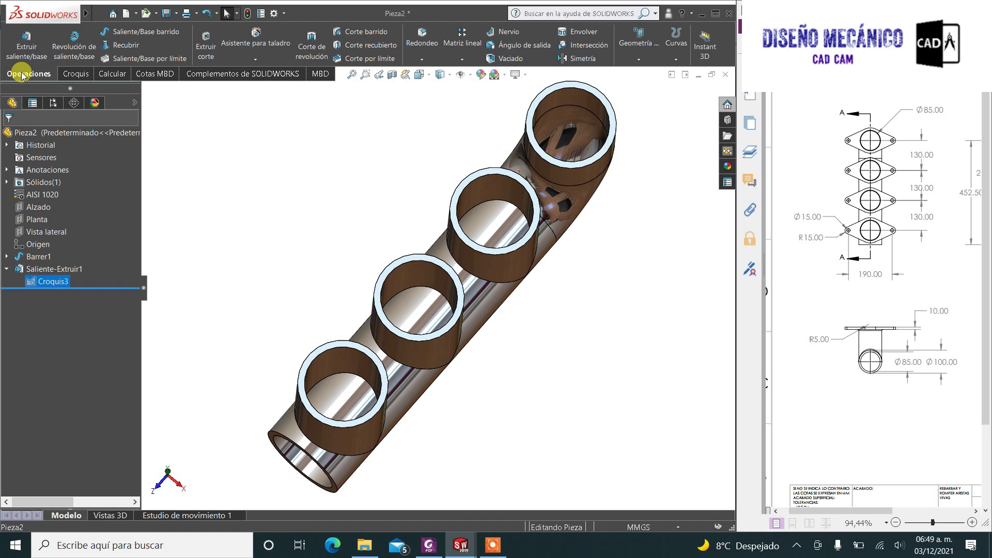
{"action": "left_click", "coordinate": [205, 44]}
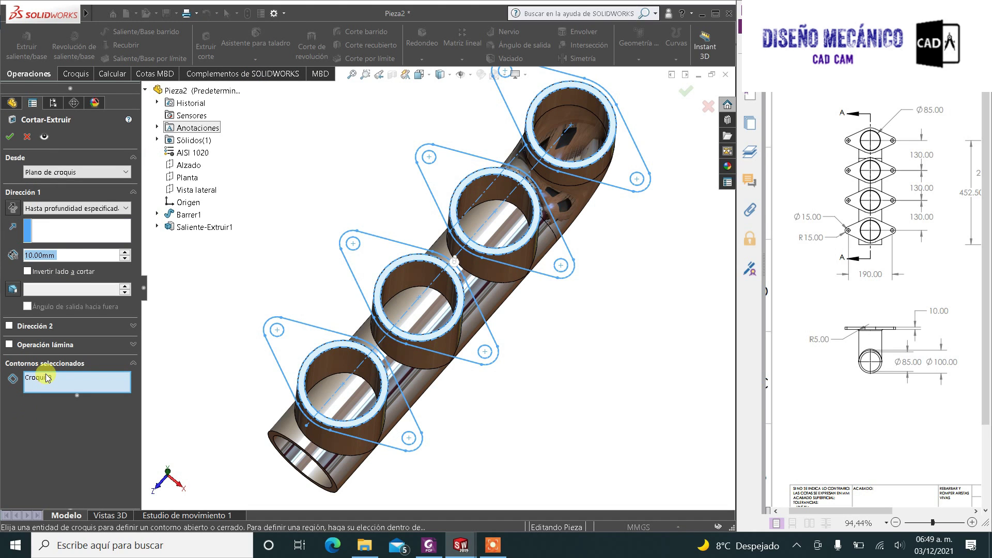
{"action": "left_click", "coordinate": [43, 380]}
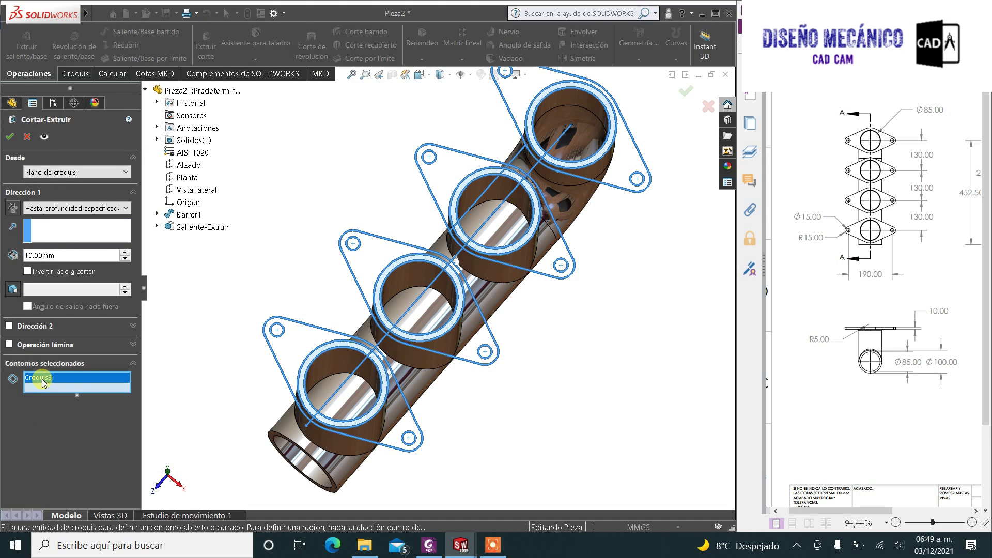
{"action": "key", "text": "Delete"}
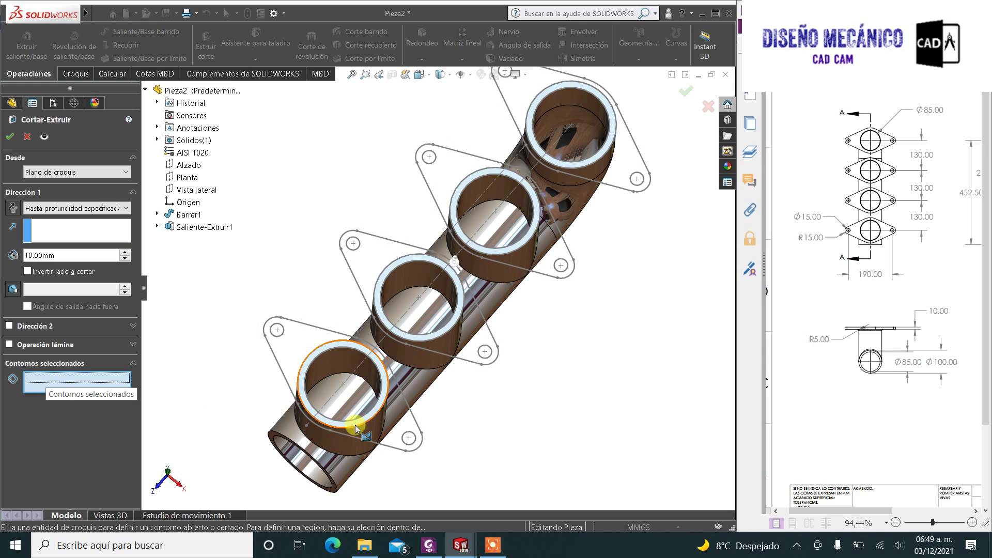
{"action": "left_click", "coordinate": [326, 386]}
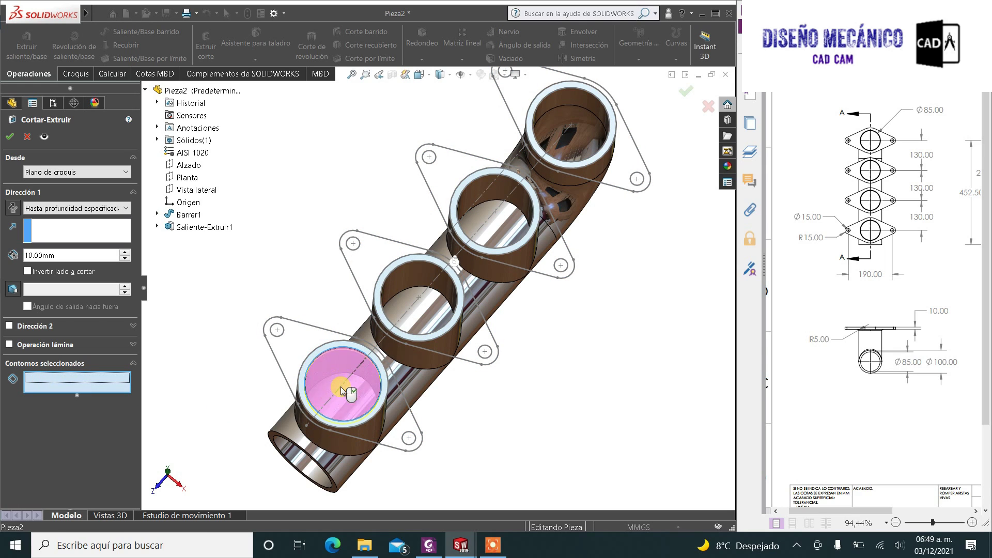
{"action": "left_click", "coordinate": [412, 293]}
{"action": "left_click", "coordinate": [499, 229]}
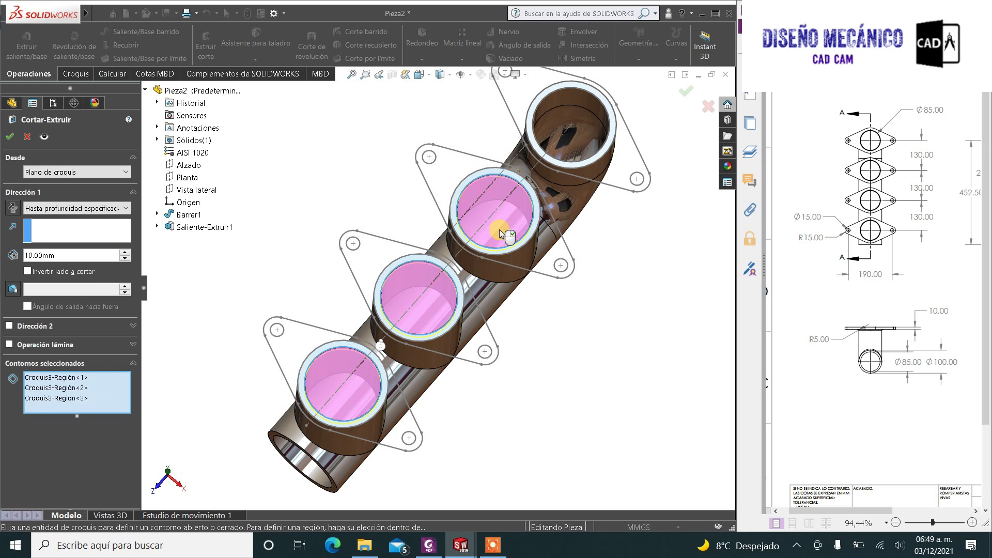
Step: End the cut at the main tube face with Hasta la superficie and accept it
{"action": "left_click", "coordinate": [60, 209]}
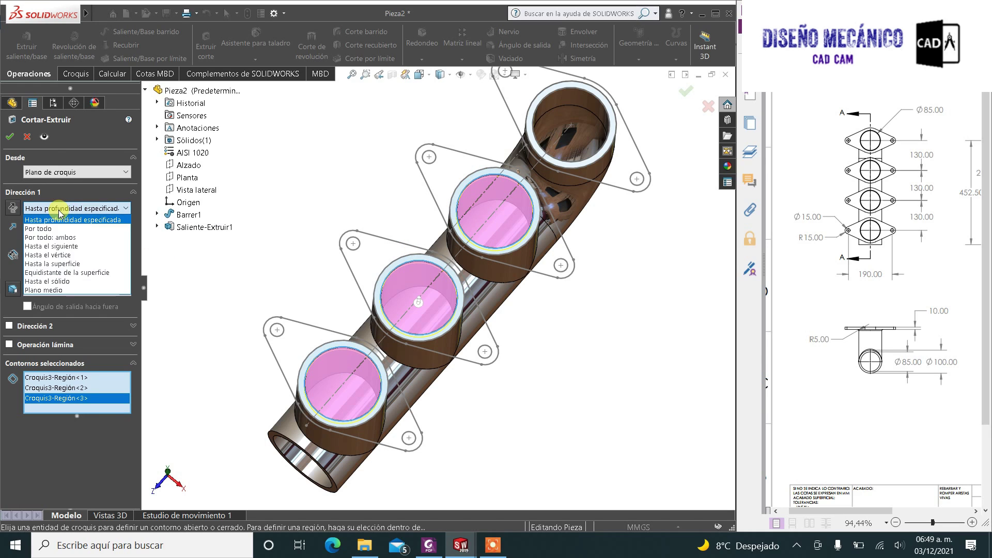
{"action": "left_click", "coordinate": [72, 264]}
{"action": "mouse_move", "coordinate": [343, 365]}
{"action": "middle_mouse_down"}
{"action": "mouse_move", "coordinate": [351, 293]}
{"action": "mouse_move", "coordinate": [402, 284]}
{"action": "middle_mouse_up"}
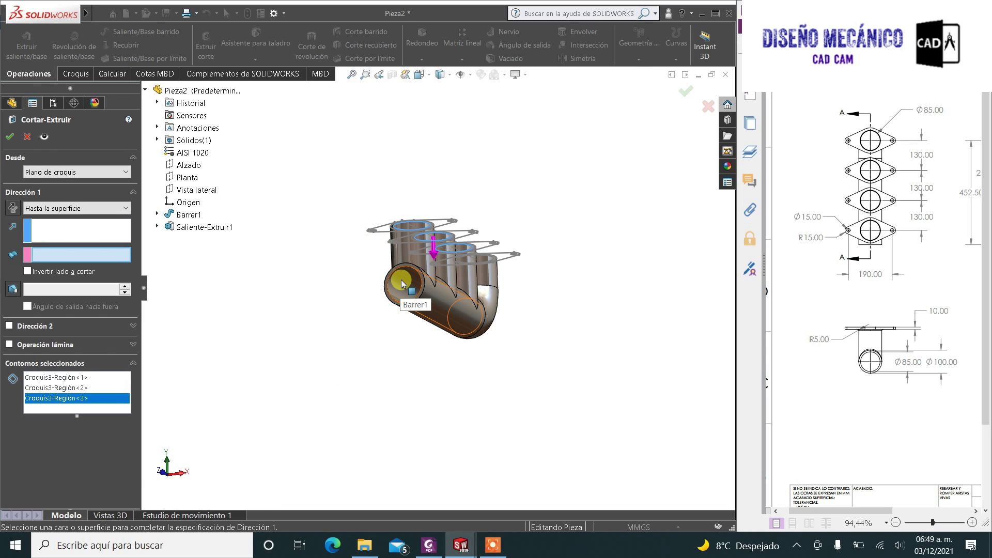
{"action": "left_click", "coordinate": [402, 284]}
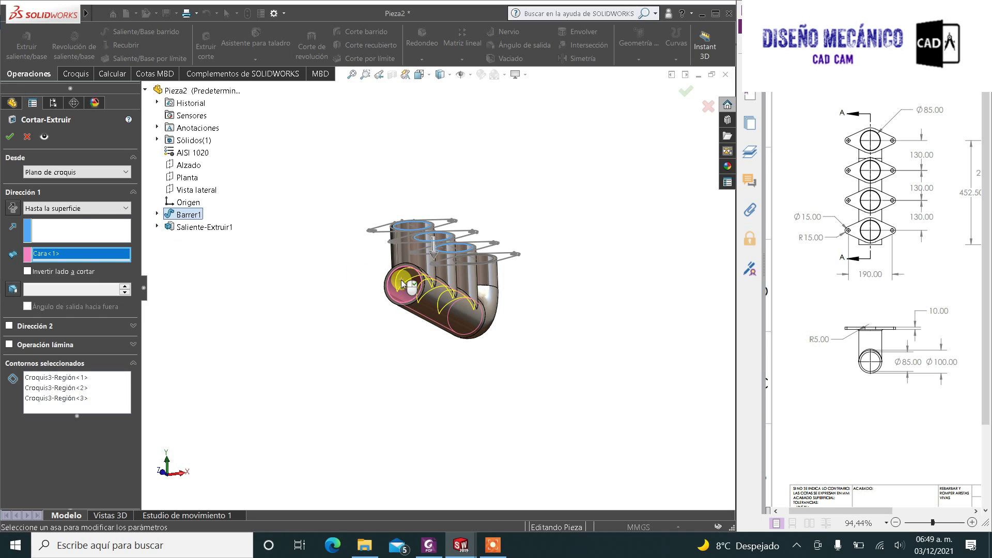
{"action": "left_click", "coordinate": [12, 135]}
{"action": "mouse_move", "coordinate": [434, 258]}
{"action": "middle_mouse_down"}
{"action": "mouse_move", "coordinate": [429, 246]}
{"action": "mouse_move", "coordinate": [220, 281]}
{"action": "middle_mouse_up"}
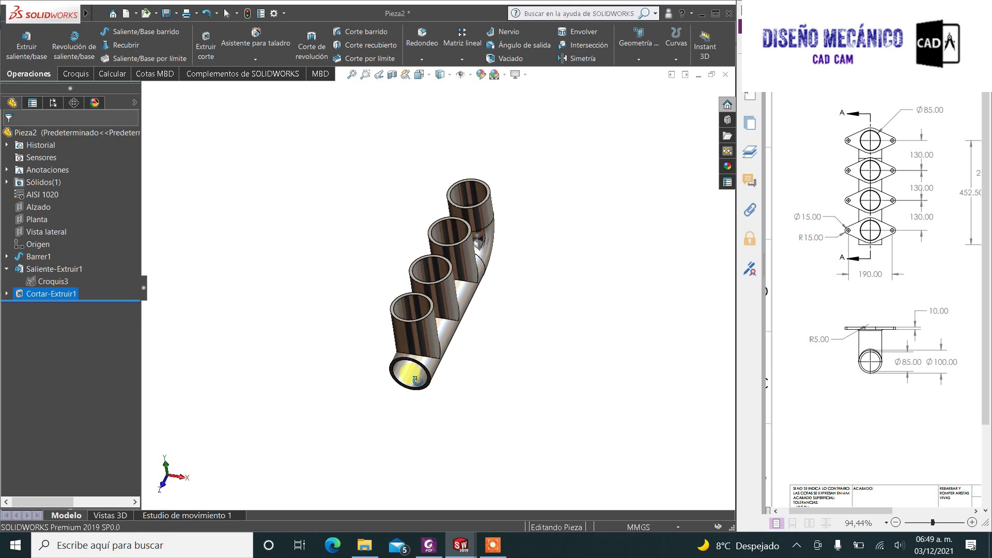
Step: Start an extruded boss from Croquis3 with the four flange outline regions selected
{"action": "left_click", "coordinate": [61, 281]}
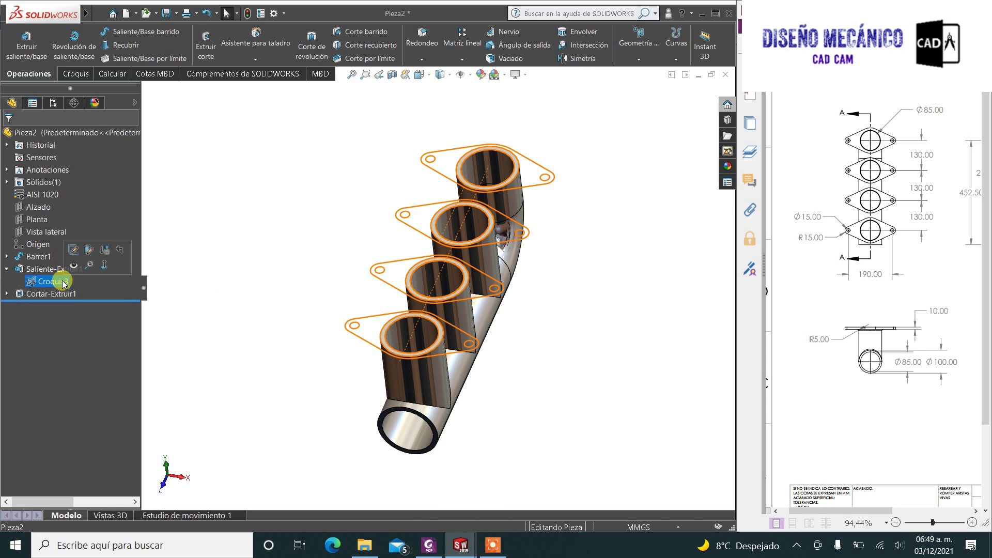
{"action": "left_click", "coordinate": [30, 42]}
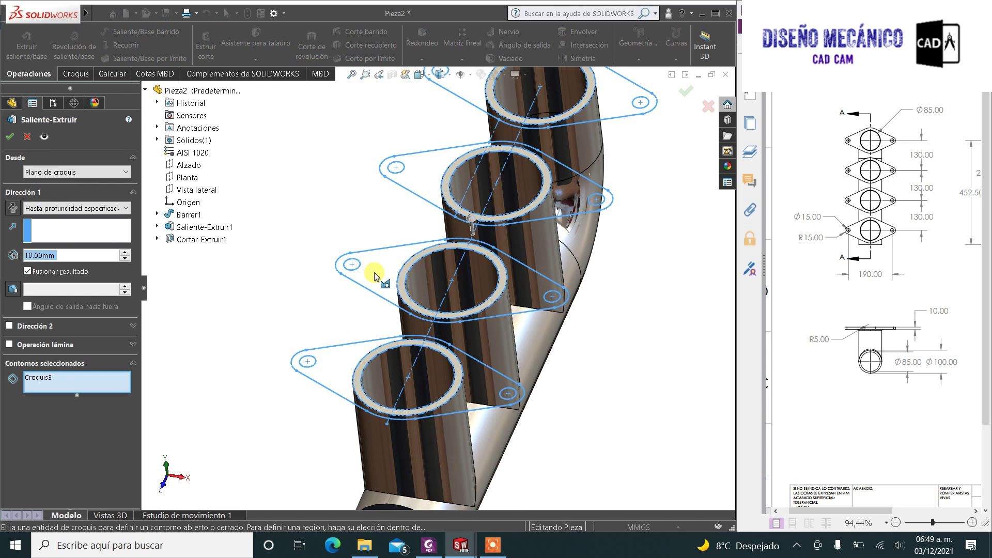
{"action": "left_click", "coordinate": [380, 271]}
{"action": "left_click", "coordinate": [324, 373]}
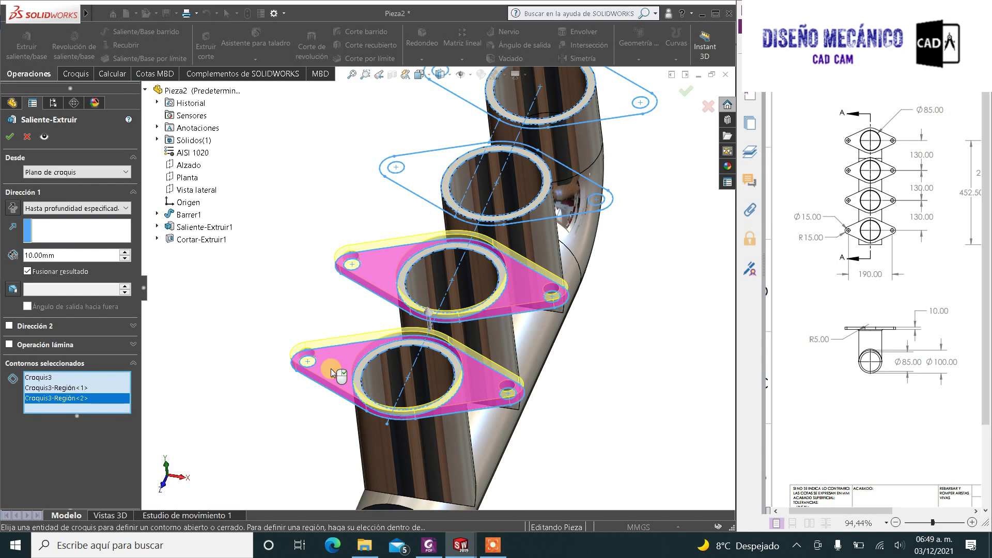
{"action": "left_click", "coordinate": [414, 158]}
{"action": "scroll", "coordinate": [415, 171], "scroll_direction": "up", "scroll_amount": 4}
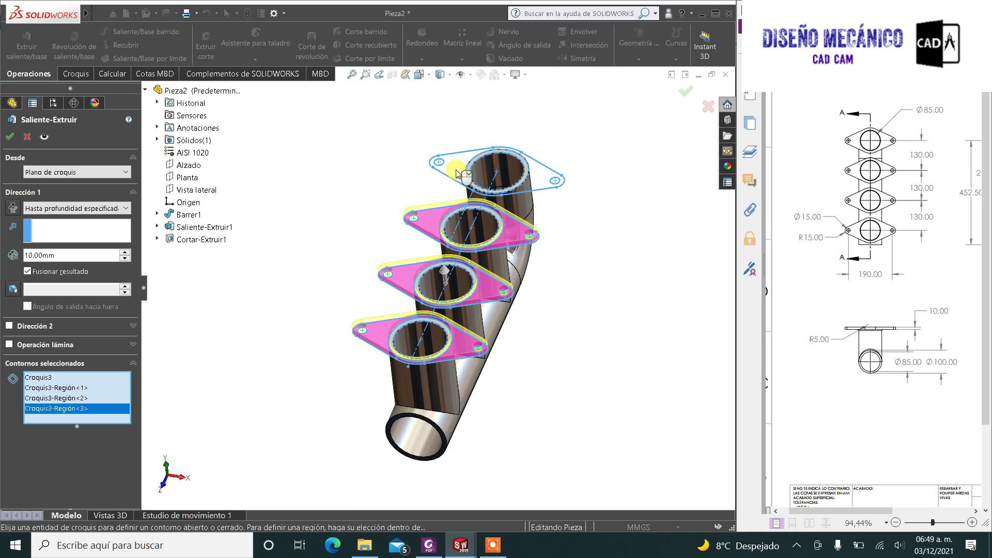
{"action": "left_click", "coordinate": [466, 173]}
{"action": "scroll", "coordinate": [473, 165], "scroll_direction": "down", "scroll_amount": 5}
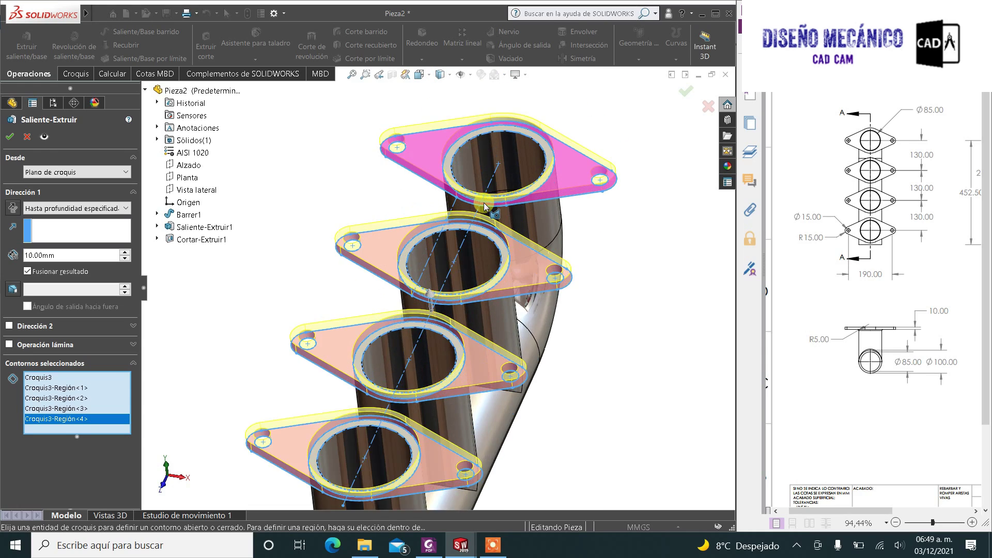
Step: Reverse the flanges downward at 10 mm depth, merge them with the body, and accept
{"action": "mouse_move", "coordinate": [473, 166]}
{"action": "middle_mouse_down"}
{"action": "mouse_move", "coordinate": [456, 138]}
{"action": "mouse_move", "coordinate": [463, 151]}
{"action": "middle_mouse_up"}
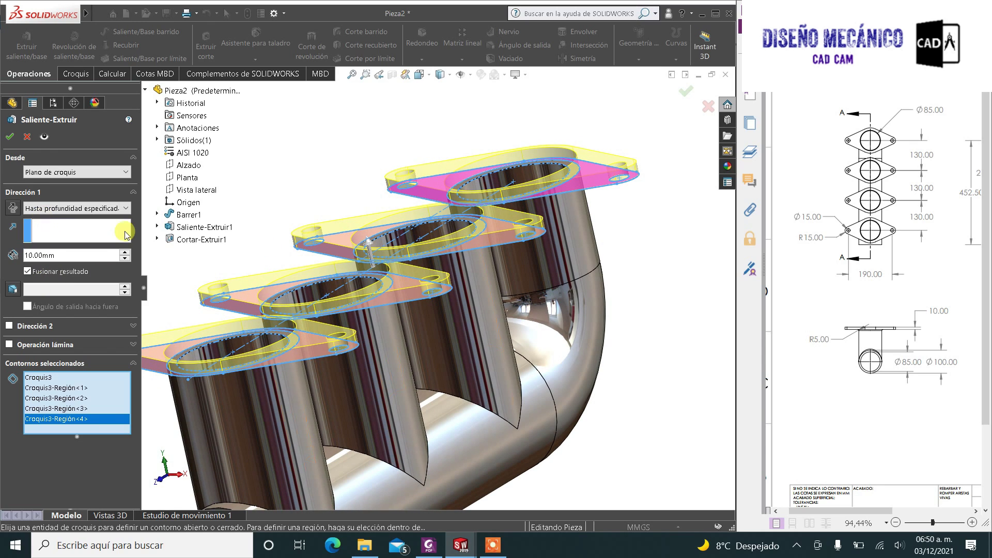
{"action": "left_click", "coordinate": [12, 209]}
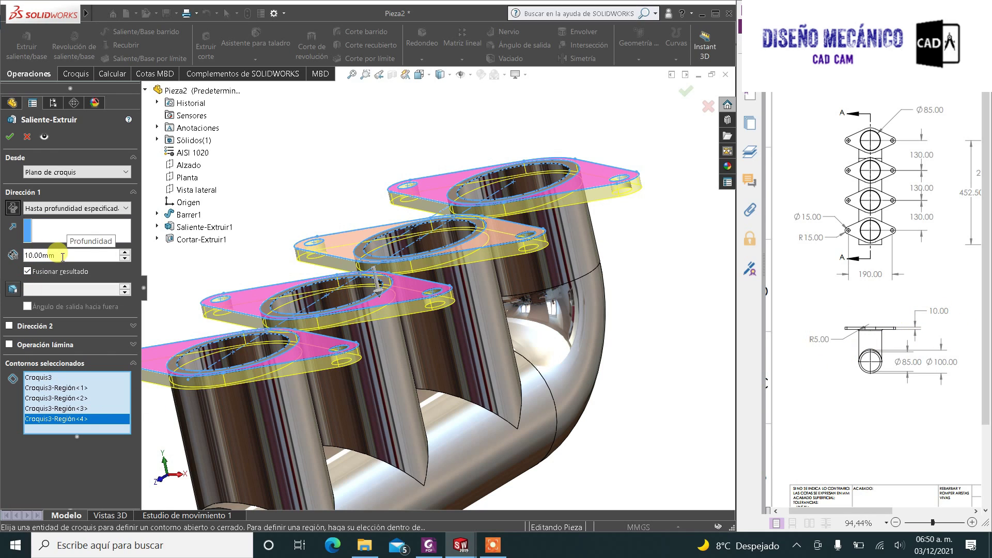
{"action": "left_click", "coordinate": [27, 271]}
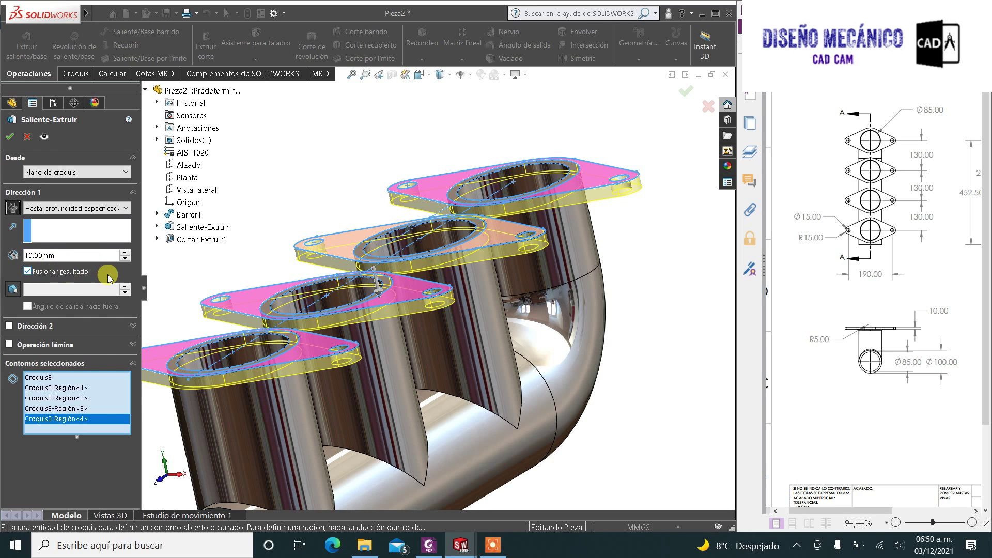
{"action": "left_click", "coordinate": [8, 136]}
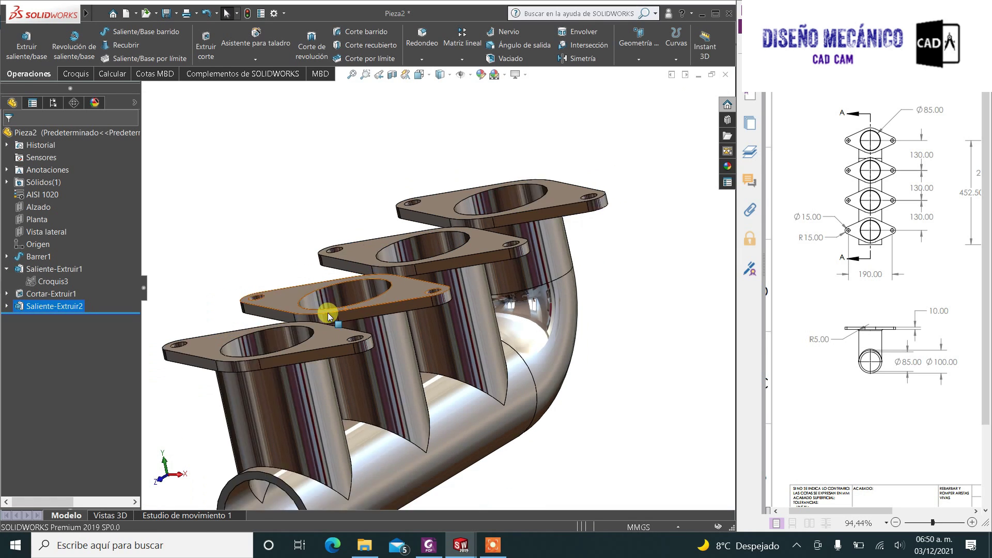
Step: Orbit the manifold to a side view and open the Redondeo dropdown to reach Chaflán
{"action": "scroll", "coordinate": [327, 312], "scroll_direction": "up", "scroll_amount": 3}
{"action": "middle_click_drag", "start_coordinate": [331, 333], "coordinate": [442, 309]}
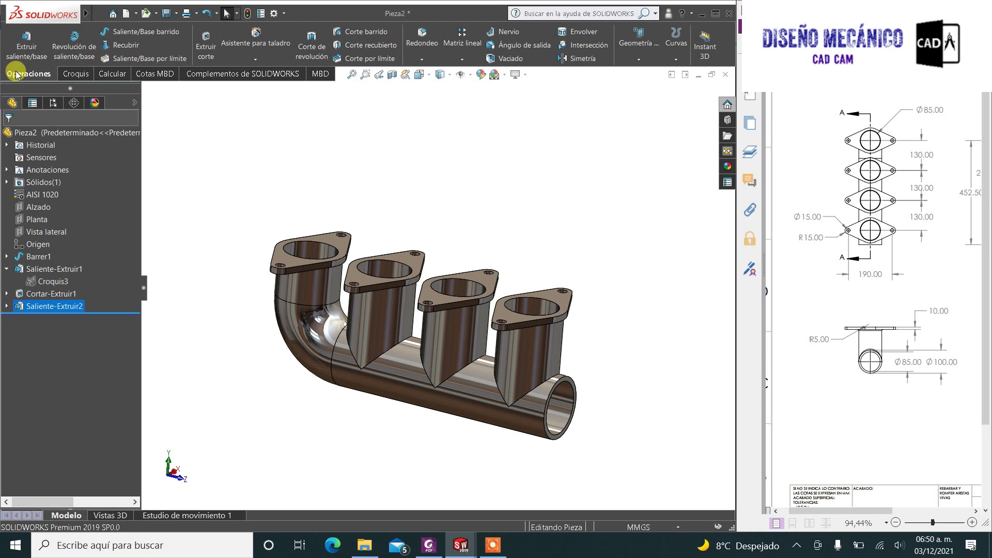
{"action": "left_click", "coordinate": [421, 58]}
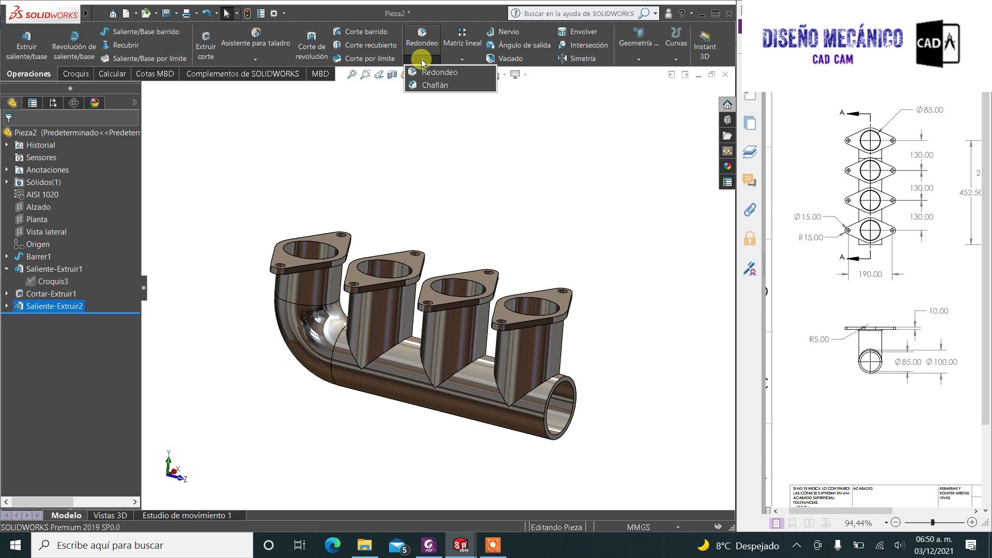
Step: Start a chamfer and select the top edges of the four flange bores
{"action": "left_click", "coordinate": [425, 86]}
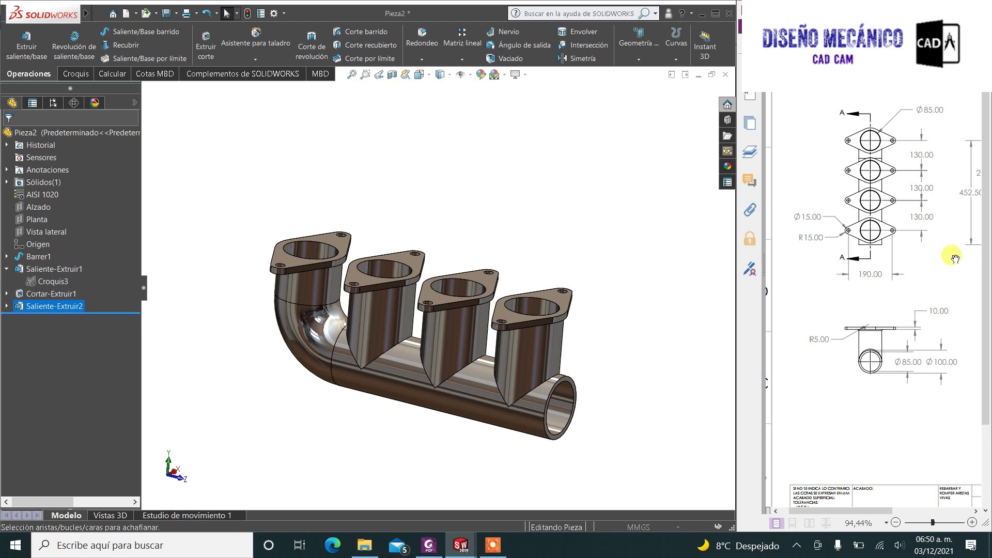
{"action": "left_click_drag", "start_coordinate": [954, 258], "coordinate": [818, 279]}
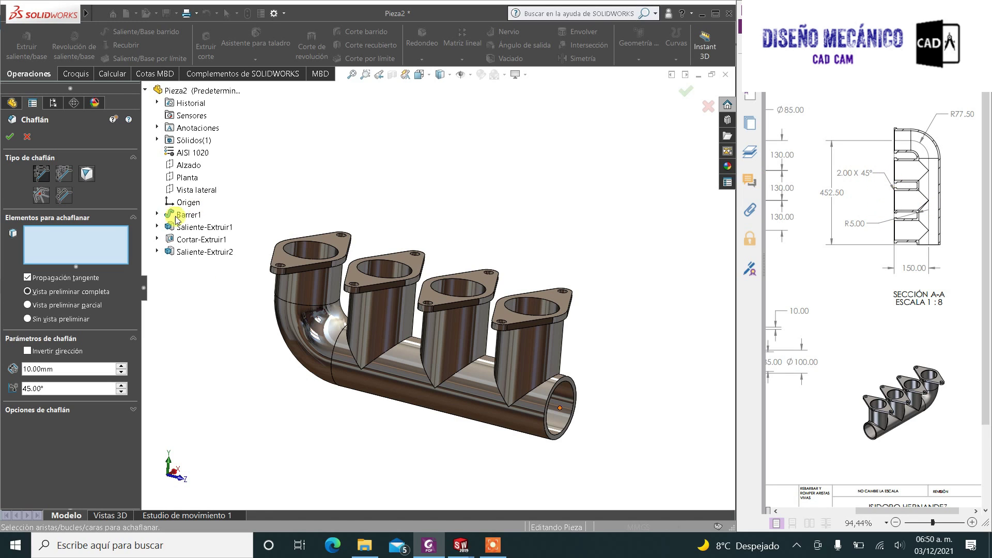
{"action": "scroll", "coordinate": [254, 291], "scroll_direction": "down", "scroll_amount": 3}
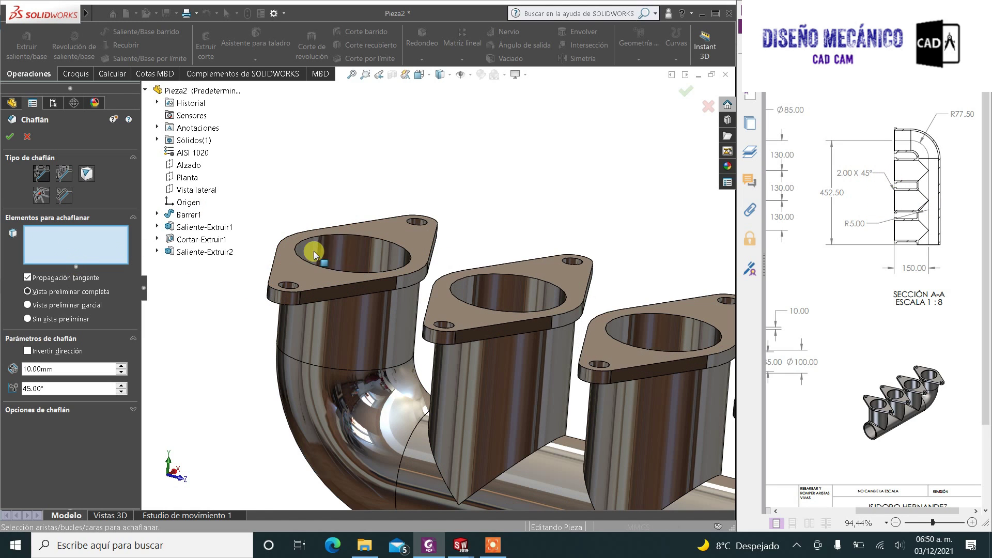
{"action": "left_click", "coordinate": [355, 237]}
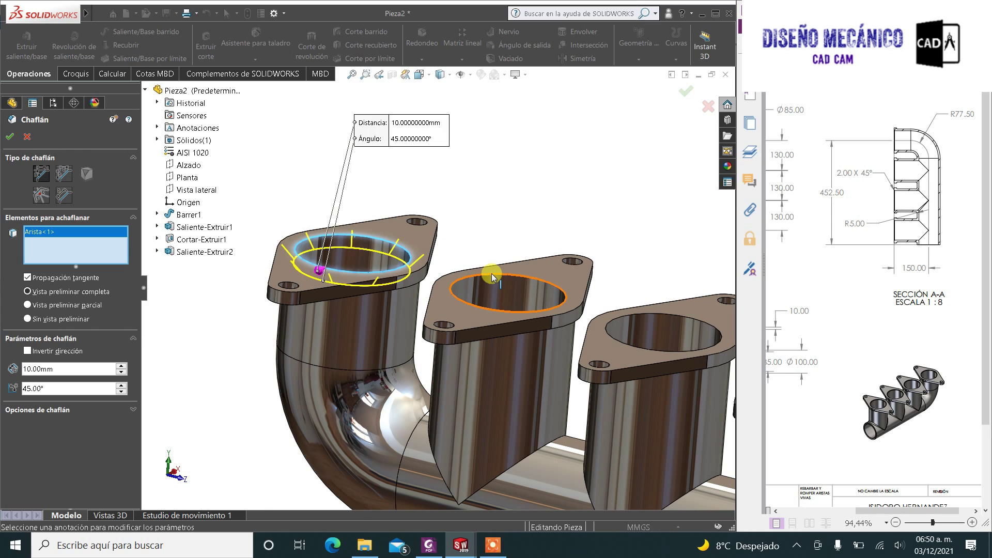
{"action": "left_click", "coordinate": [491, 274]}
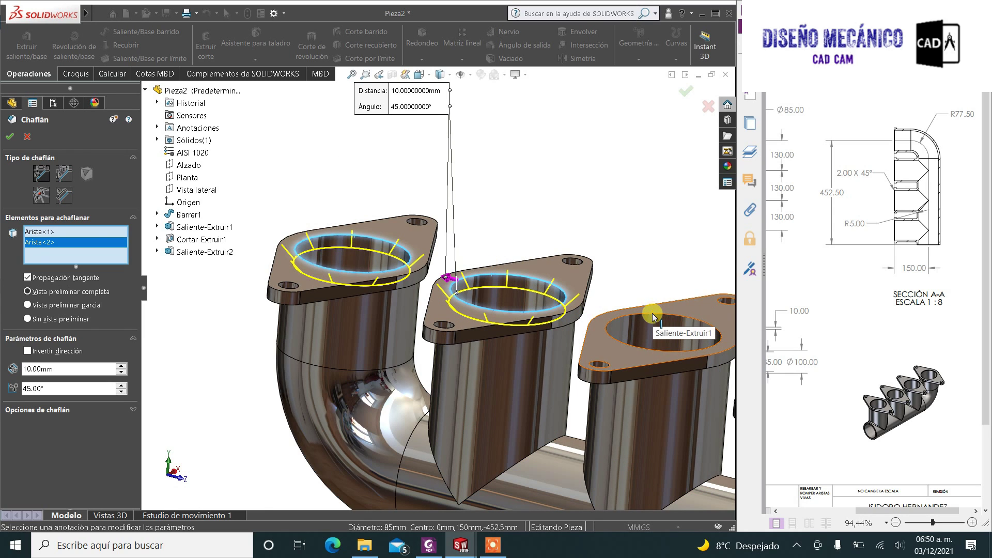
{"action": "left_click", "coordinate": [653, 321]}
{"action": "scroll", "coordinate": [609, 333], "scroll_direction": "up", "scroll_amount": 3}
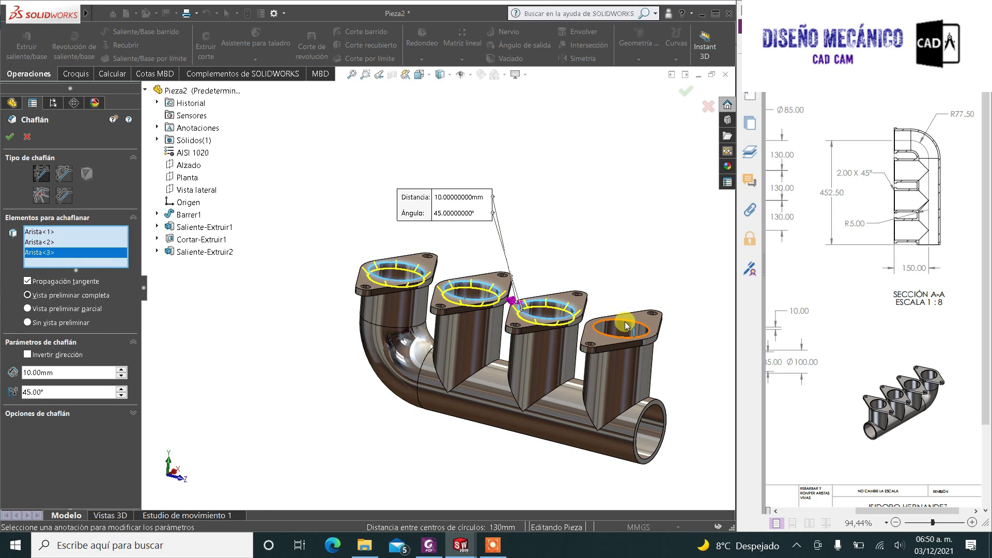
{"action": "left_click", "coordinate": [626, 326]}
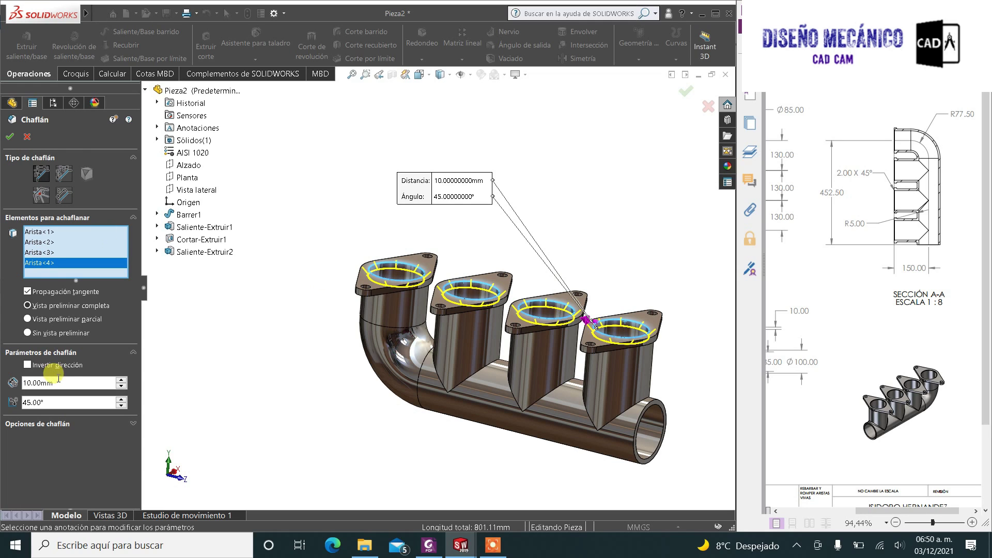
Step: Set the chamfer distance to 2 mm at 45° and confirm Chaflán1
{"action": "left_click_drag", "start_coordinate": [59, 379], "coordinate": [37, 382]}
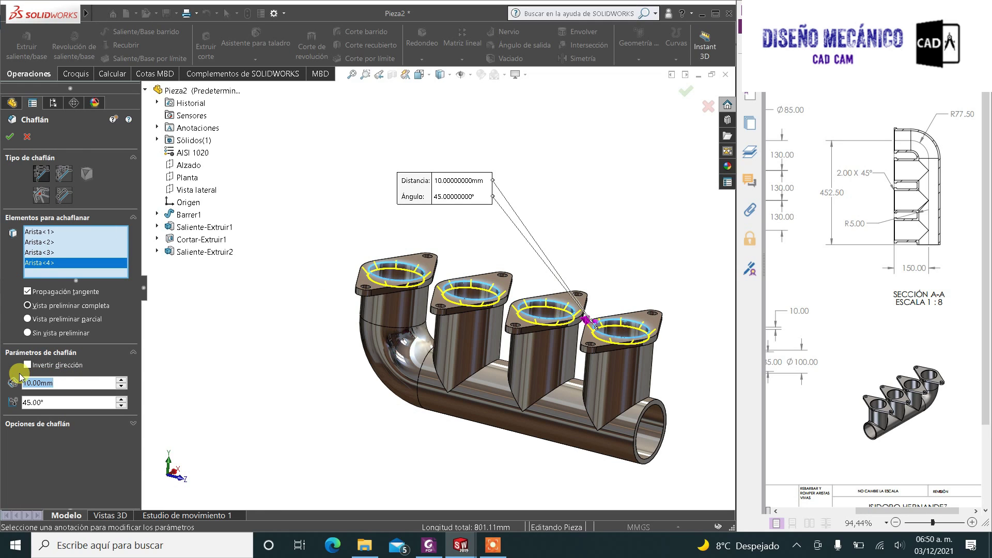
{"action": "type", "text": "2"}
{"action": "left_click", "coordinate": [90, 486]}
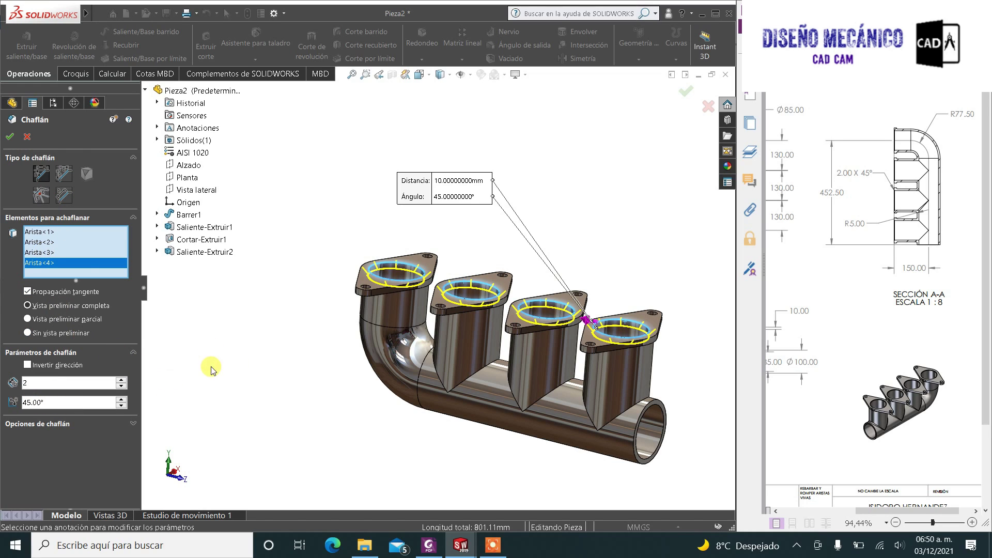
{"action": "left_click", "coordinate": [106, 444]}
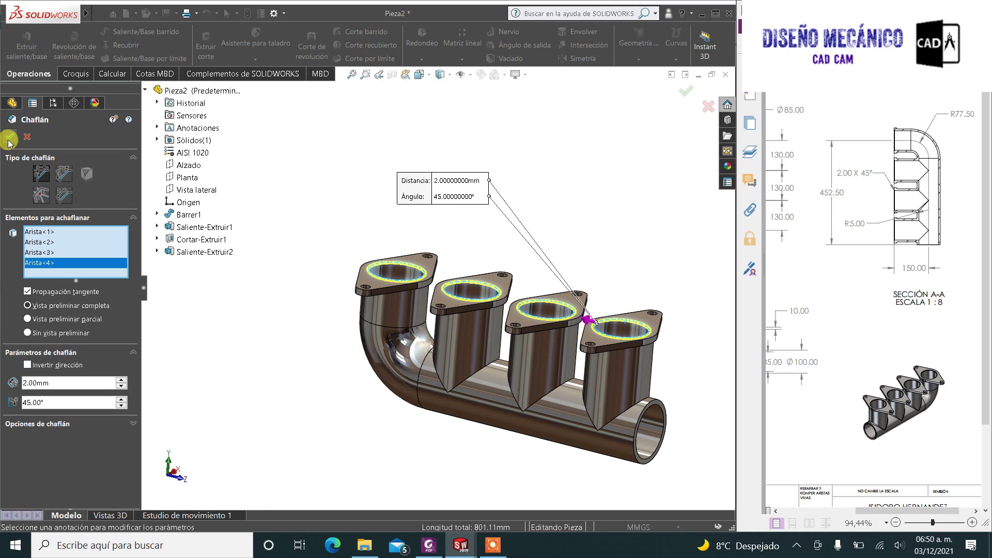
{"action": "key", "text": "Return"}
{"action": "mouse_move", "coordinate": [410, 281]}
{"action": "middle_mouse_down"}
{"action": "mouse_move", "coordinate": [399, 310]}
{"action": "mouse_move", "coordinate": [394, 288]}
{"action": "middle_mouse_up"}
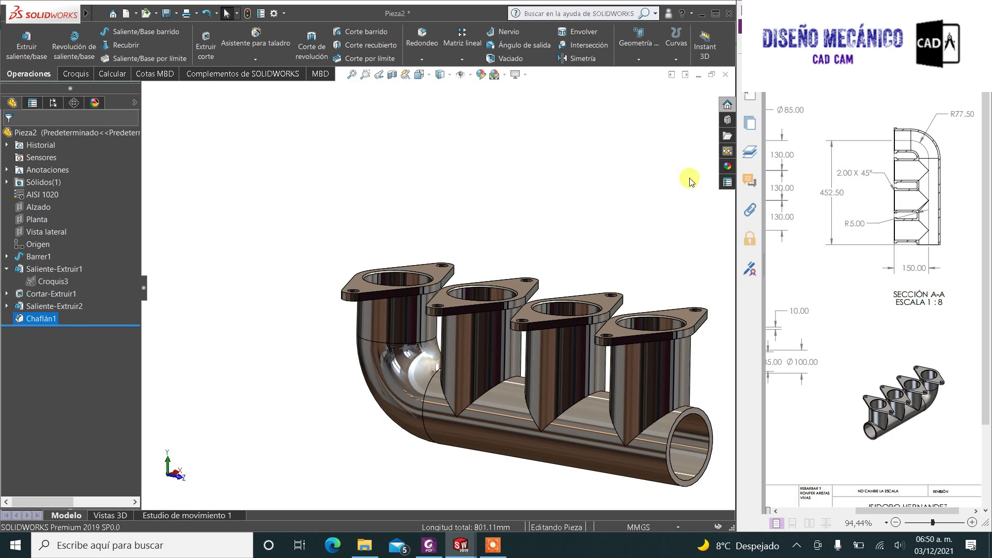
Step: Start a fillet and select the four runner top edges at the flanges
{"action": "left_click", "coordinate": [417, 37]}
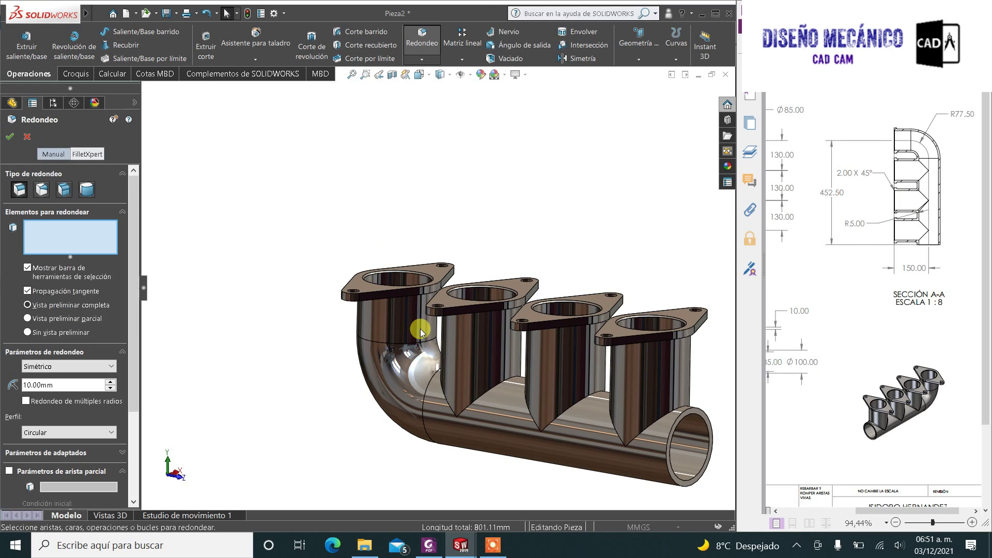
{"action": "scroll", "coordinate": [431, 268], "scroll_direction": "down", "scroll_amount": 3}
{"action": "middle_click_drag", "start_coordinate": [431, 268], "coordinate": [388, 251]}
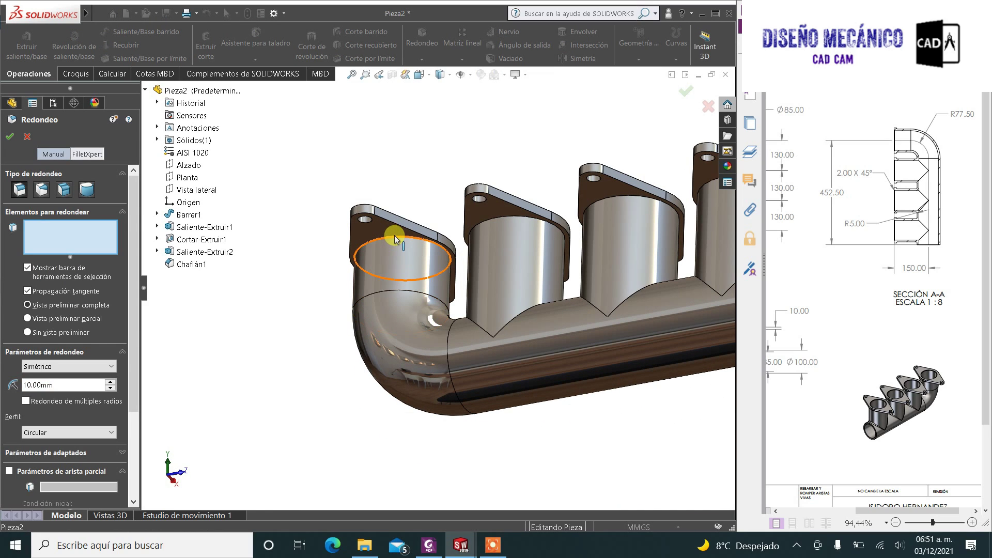
{"action": "left_click", "coordinate": [420, 232]}
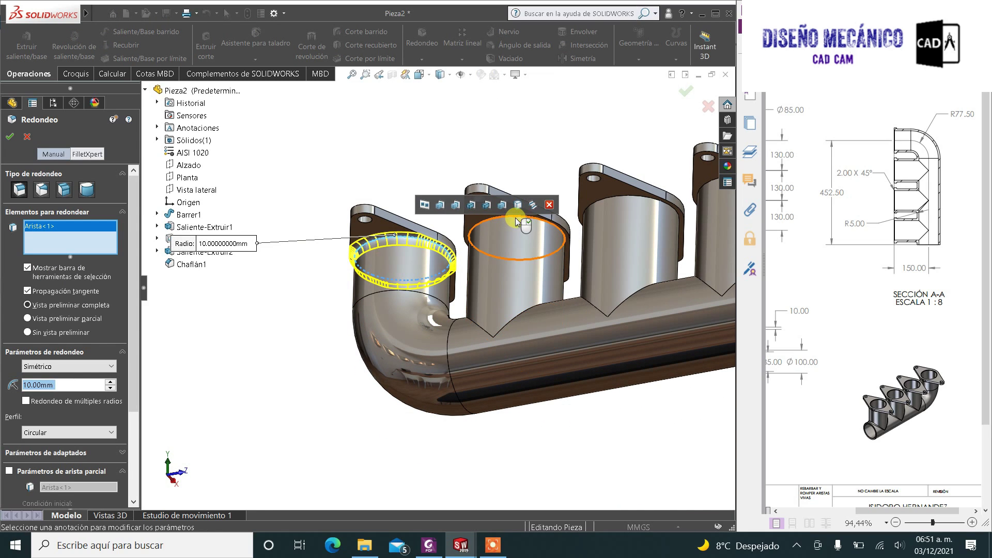
{"action": "left_click", "coordinate": [516, 217]}
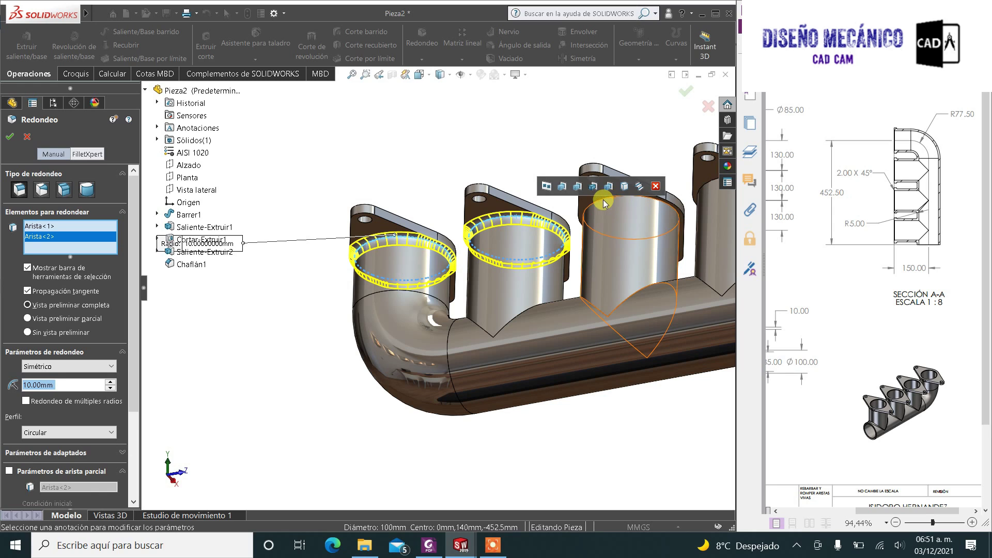
{"action": "left_click", "coordinate": [602, 200]}
{"action": "scroll", "coordinate": [438, 296], "scroll_direction": "up", "scroll_amount": 2}
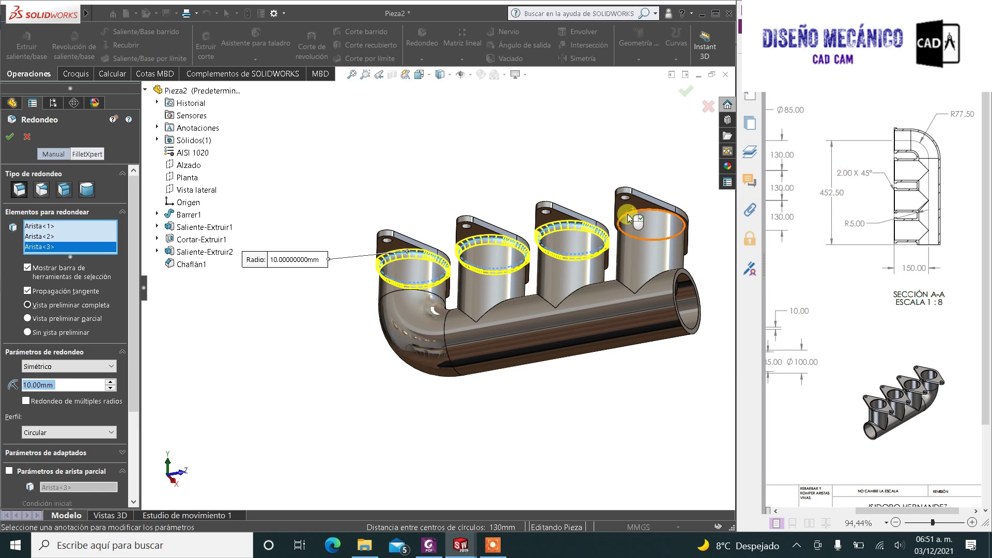
{"action": "left_click", "coordinate": [628, 214]}
Step: Set the fillet radius to 5 mm and confirm Redondeo1
{"action": "mouse_move", "coordinate": [523, 179]}
{"action": "middle_mouse_down"}
{"action": "mouse_move", "coordinate": [523, 245]}
{"action": "mouse_move", "coordinate": [523, 227]}
{"action": "middle_mouse_up"}
{"action": "left_click", "coordinate": [53, 404]}
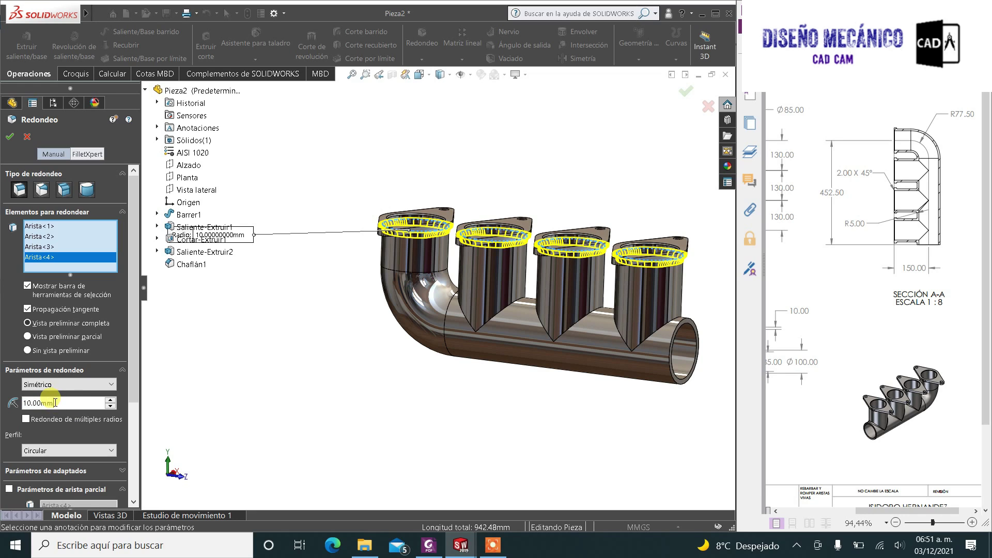
{"action": "double_click", "coordinate": [54, 403]}
{"action": "type", "text": "5"}
{"action": "key", "text": "Return"}
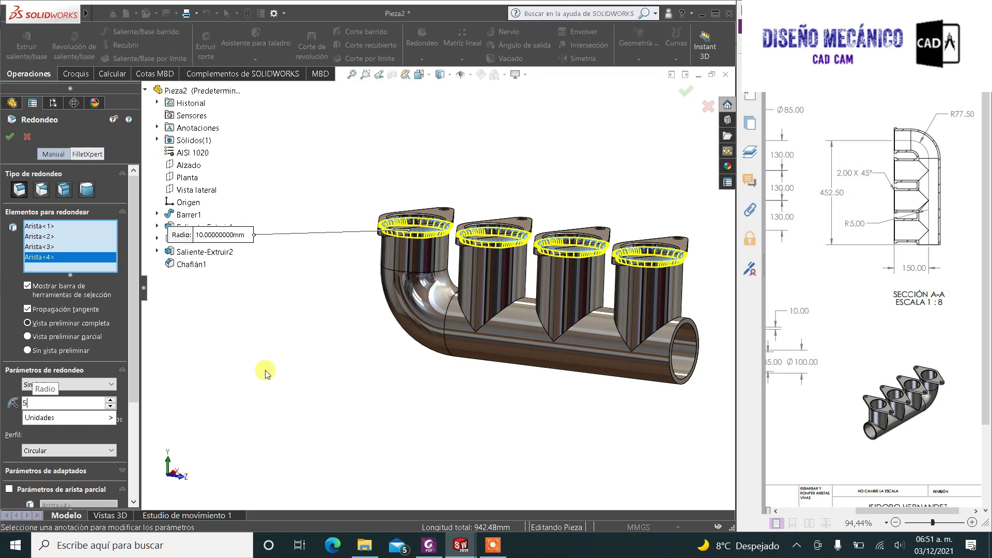
{"action": "left_click", "coordinate": [9, 136]}
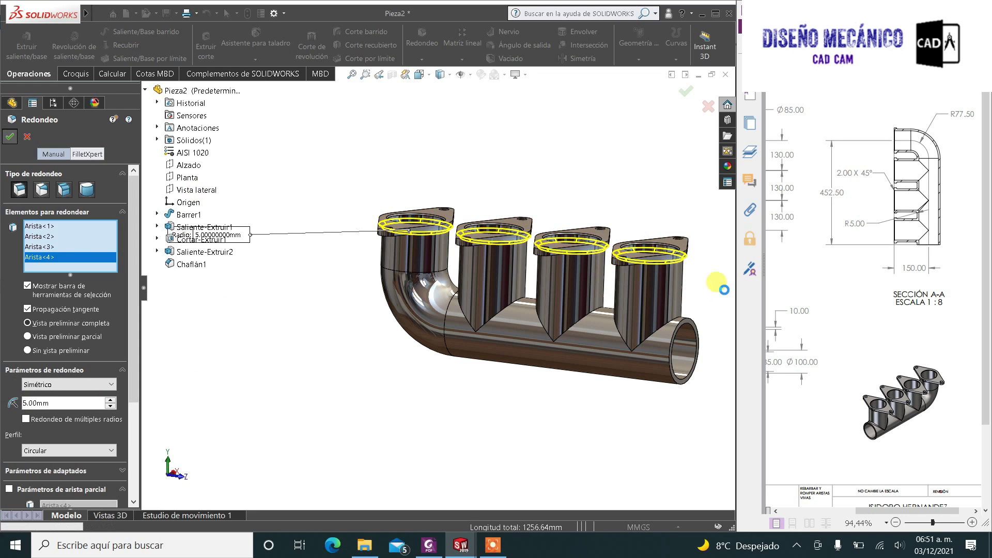
{"action": "left_click_drag", "start_coordinate": [818, 281], "coordinate": [837, 281]}
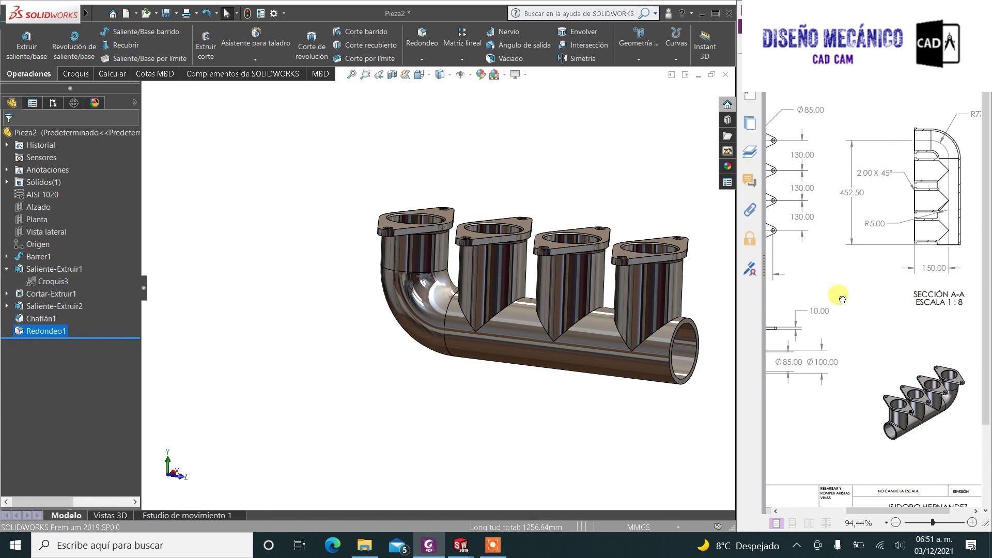
Step: Start a new fillet on the first three runner-to-tube joint edges
{"action": "left_click", "coordinate": [422, 35]}
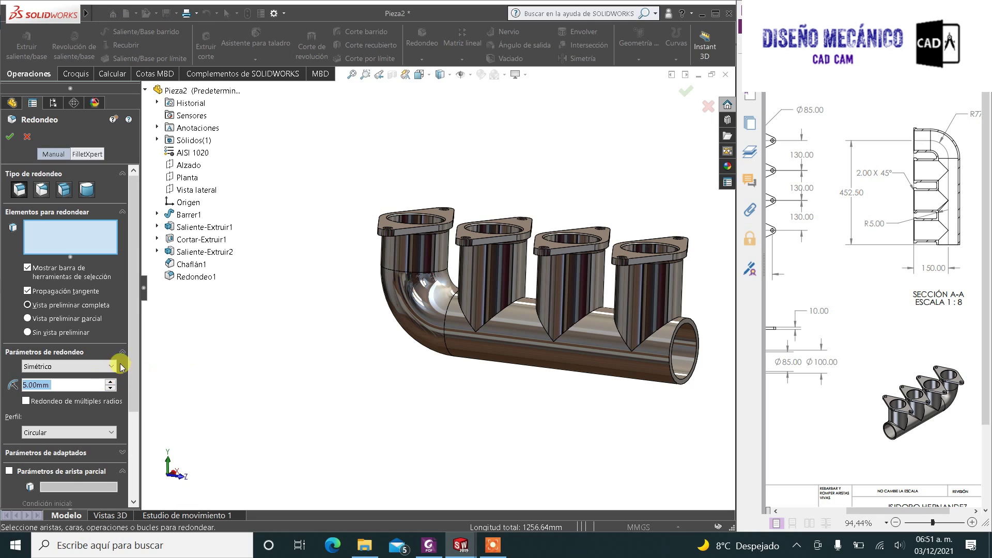
{"action": "left_click", "coordinate": [503, 309]}
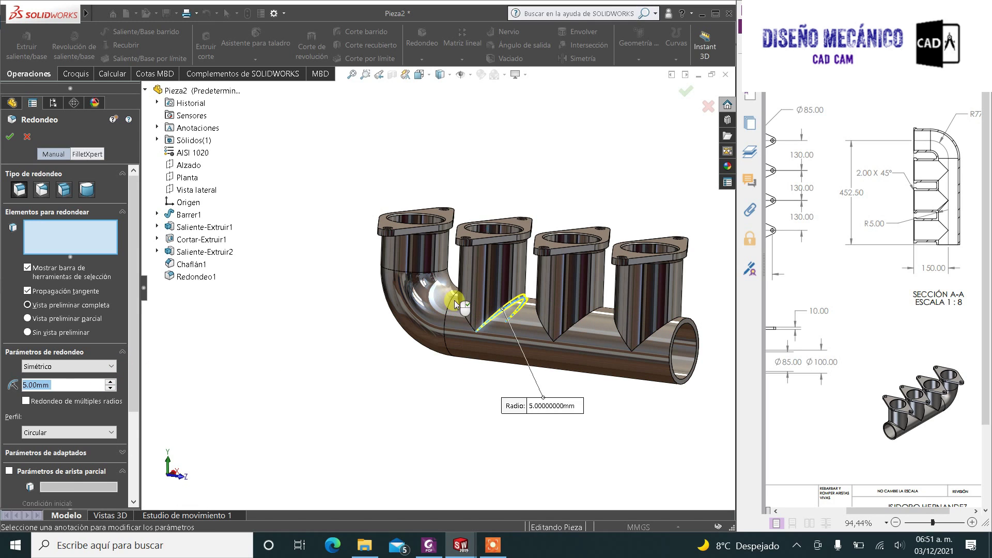
{"action": "scroll", "coordinate": [475, 320], "scroll_direction": "down", "scroll_amount": 3}
{"action": "scroll", "coordinate": [443, 327], "scroll_direction": "down", "scroll_amount": 2}
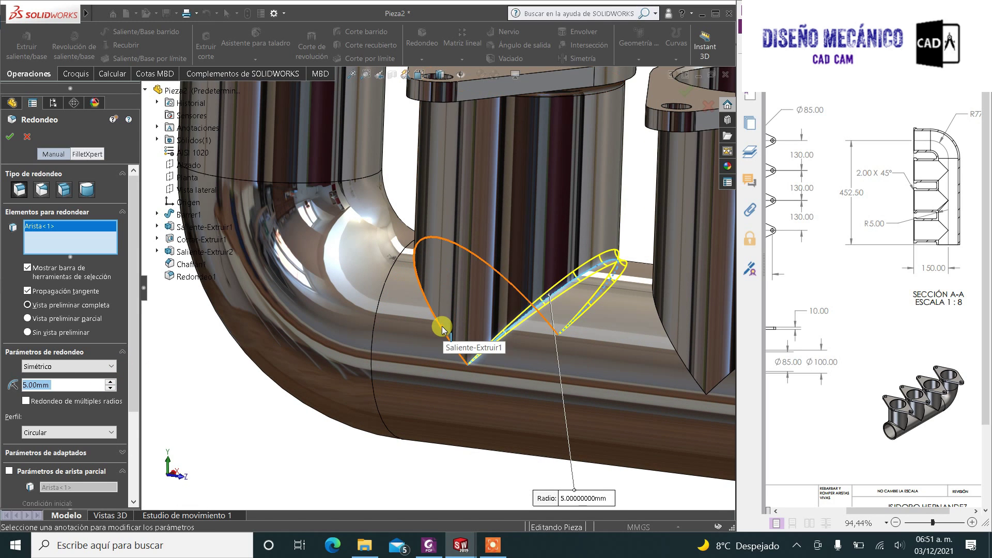
{"action": "left_click", "coordinate": [438, 323]}
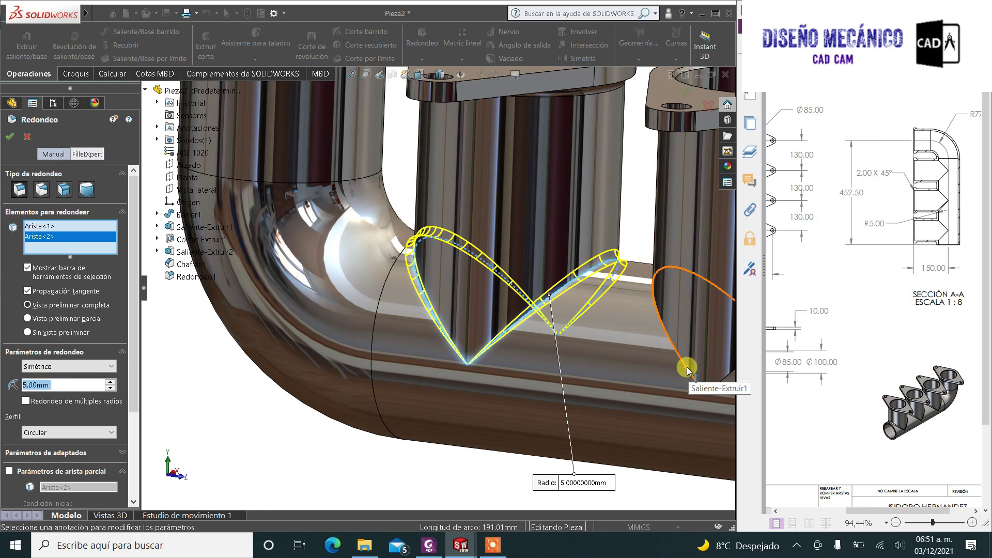
{"action": "left_click", "coordinate": [687, 367]}
{"action": "scroll", "coordinate": [686, 366], "scroll_direction": "up", "scroll_amount": 2}
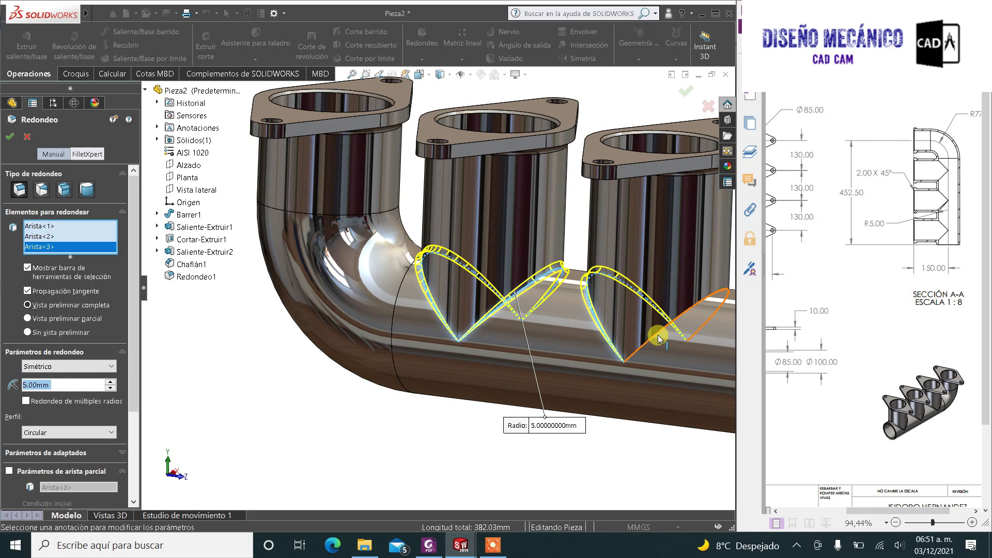
Step: Add the remaining three joint edges and accept the 5 mm fillet as Redondeo2
{"action": "left_click", "coordinate": [656, 337]}
{"action": "scroll", "coordinate": [653, 336], "scroll_direction": "up", "scroll_amount": 2}
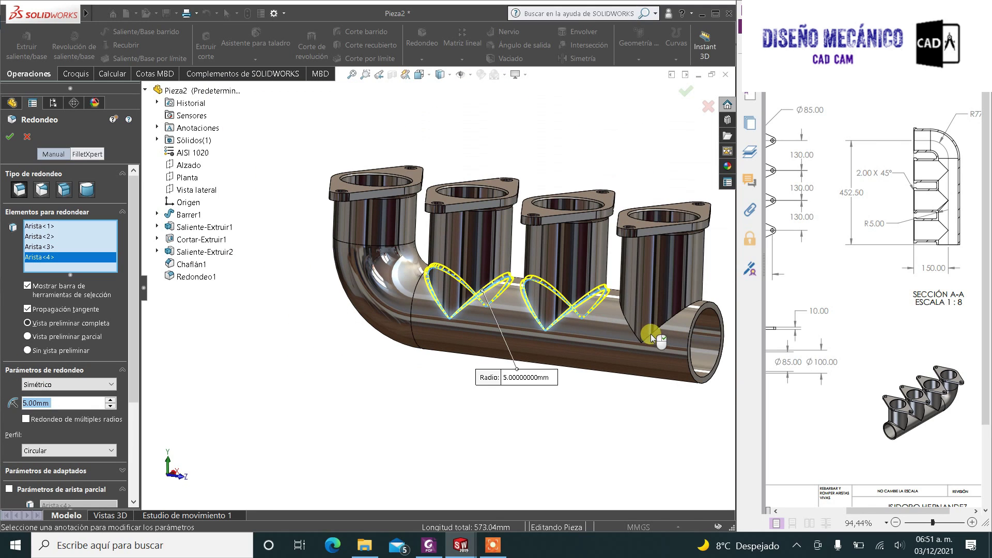
{"action": "left_click", "coordinate": [625, 321]}
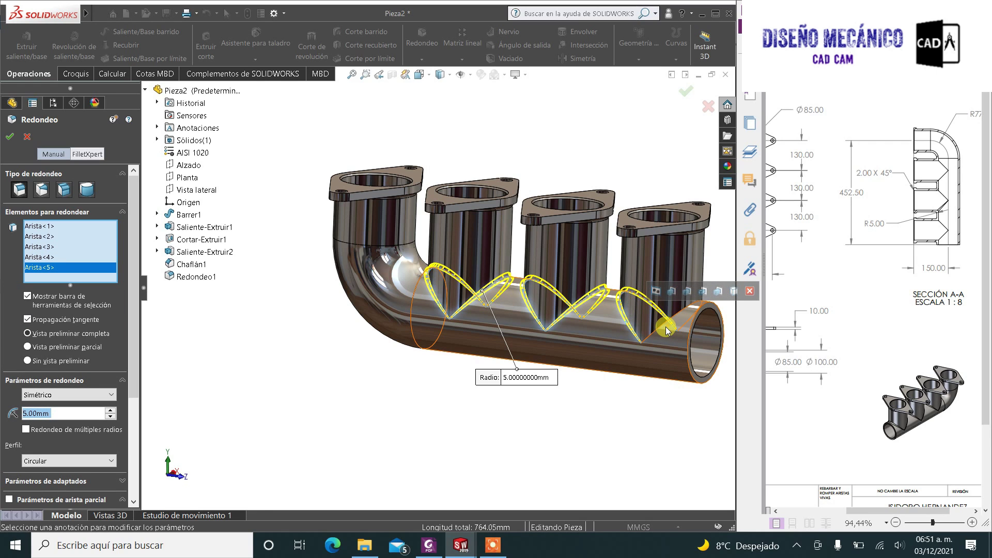
{"action": "left_click", "coordinate": [665, 327]}
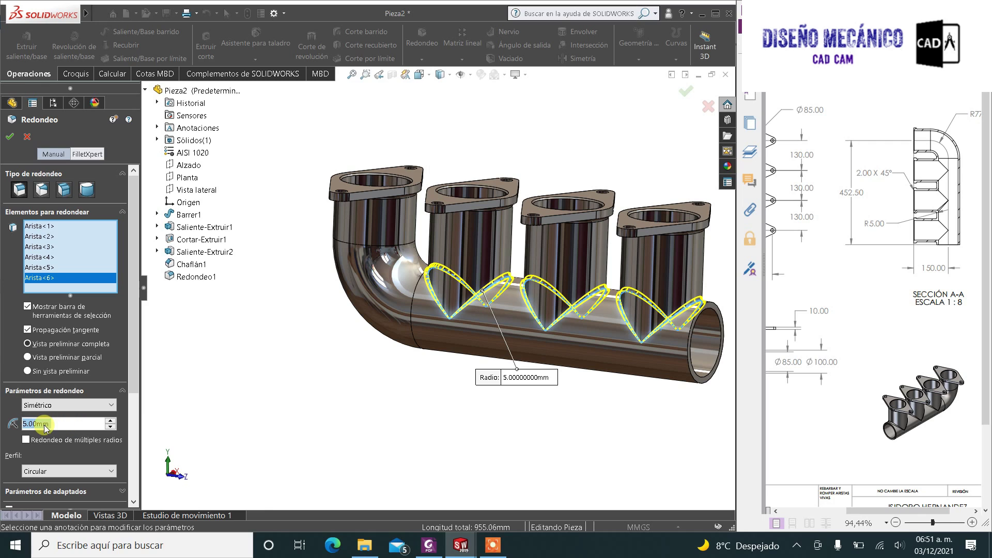
{"action": "left_click", "coordinate": [12, 138]}
{"action": "mouse_move", "coordinate": [344, 258]}
{"action": "middle_mouse_down"}
{"action": "mouse_move", "coordinate": [416, 270]}
{"action": "mouse_move", "coordinate": [261, 217]}
{"action": "mouse_move", "coordinate": [224, 328]}
{"action": "mouse_move", "coordinate": [235, 256]}
{"action": "mouse_move", "coordinate": [314, 243]}
{"action": "mouse_move", "coordinate": [314, 290]}
{"action": "mouse_move", "coordinate": [321, 283]}
{"action": "middle_mouse_up"}
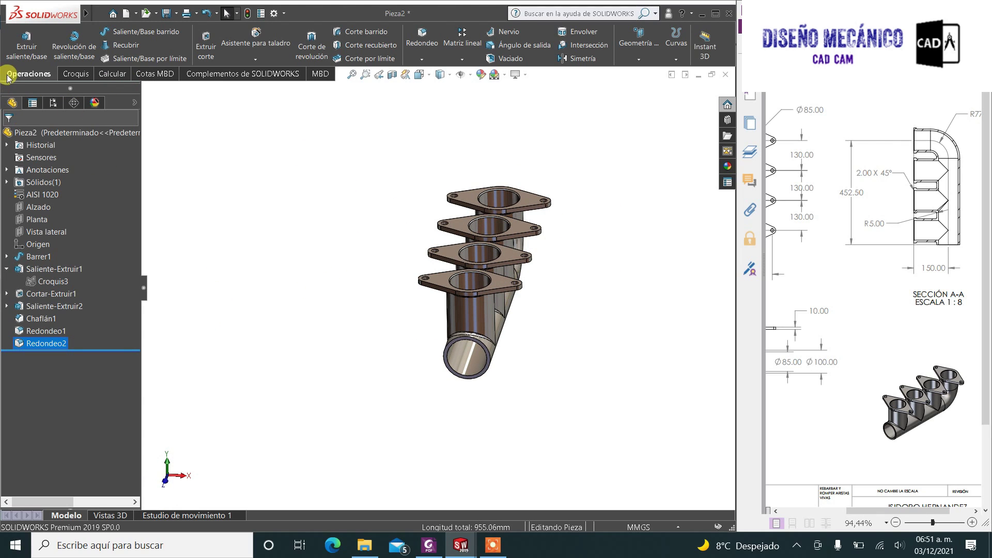
Step: Review Mass Properties from the Calcular tab: 16765.05 g, 2122158.13 mm³, then close it
{"action": "left_click", "coordinate": [111, 73]}
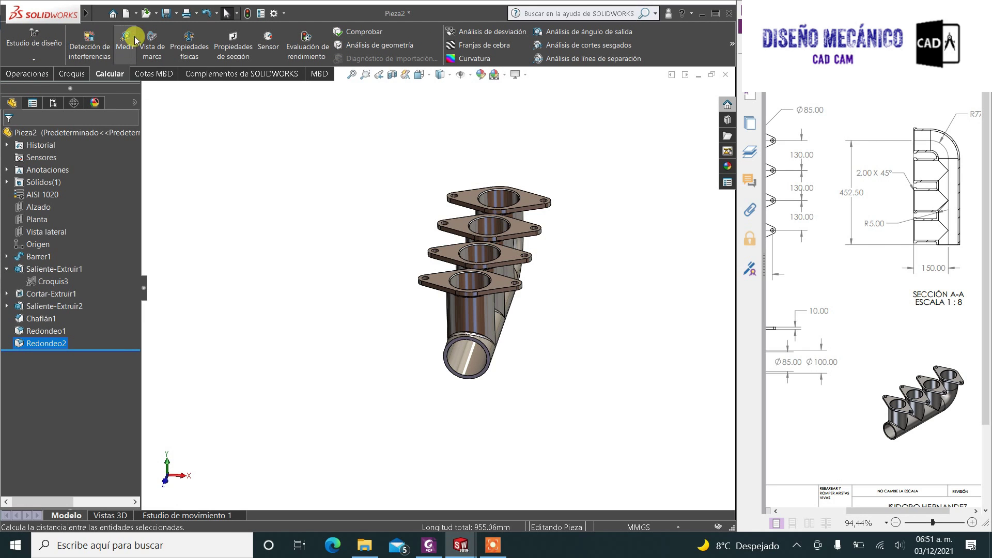
{"action": "left_click", "coordinate": [190, 41]}
{"action": "left_click_drag", "start_coordinate": [173, 15], "coordinate": [279, 31]}
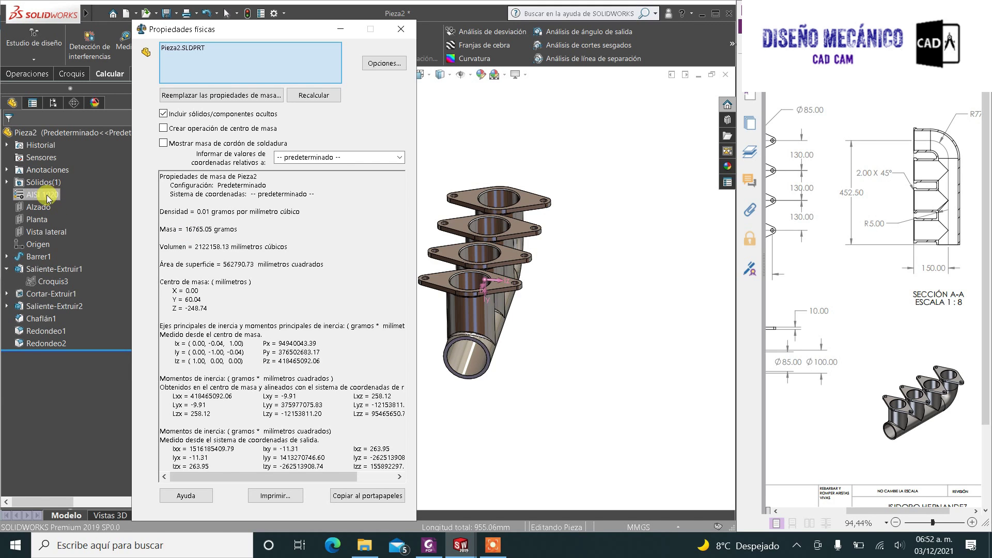
{"action": "mouse_move", "coordinate": [451, 325]}
{"action": "middle_mouse_down"}
{"action": "mouse_move", "coordinate": [408, 308]}
{"action": "mouse_move", "coordinate": [453, 214]}
{"action": "middle_mouse_up"}
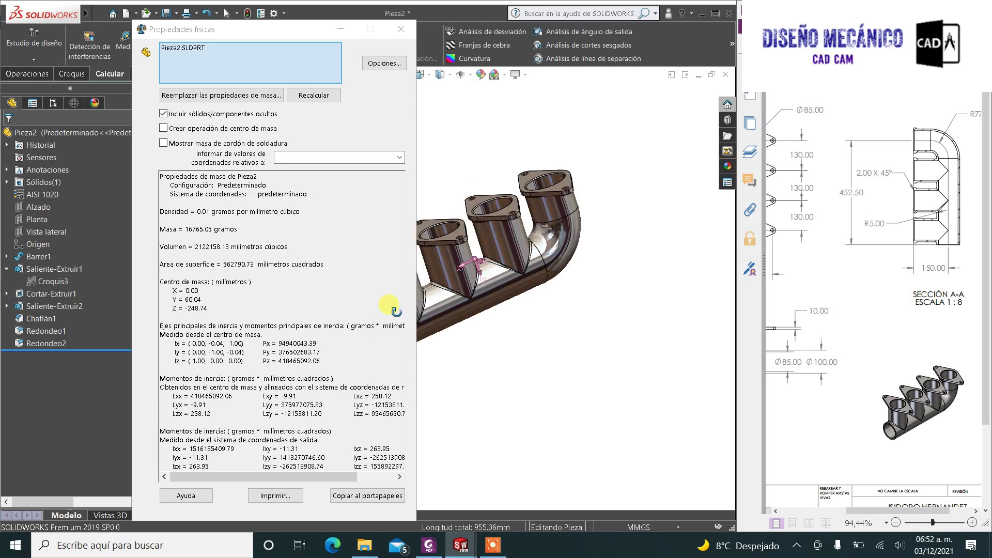
{"action": "left_click", "coordinate": [407, 30]}
{"action": "scroll", "coordinate": [557, 248], "scroll_direction": "down", "scroll_amount": 3}
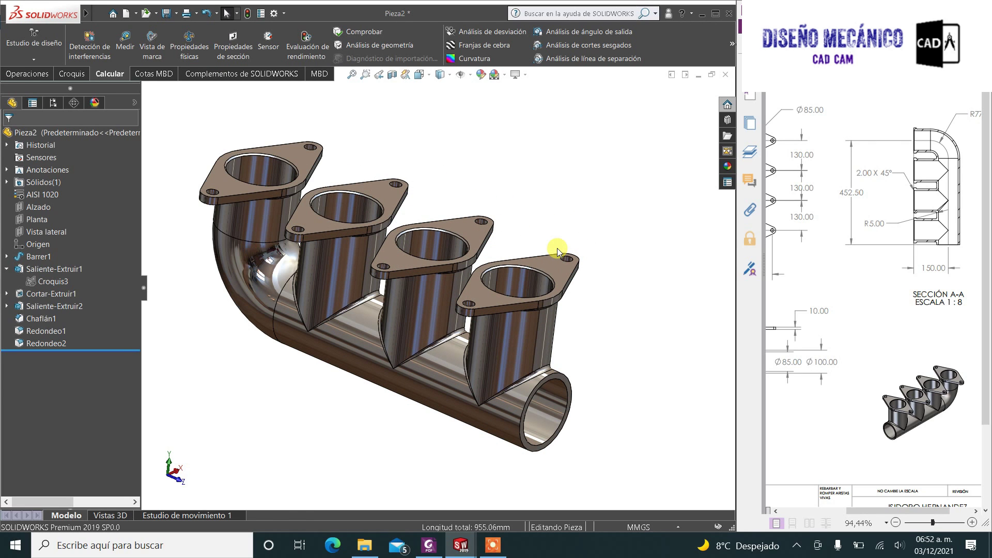